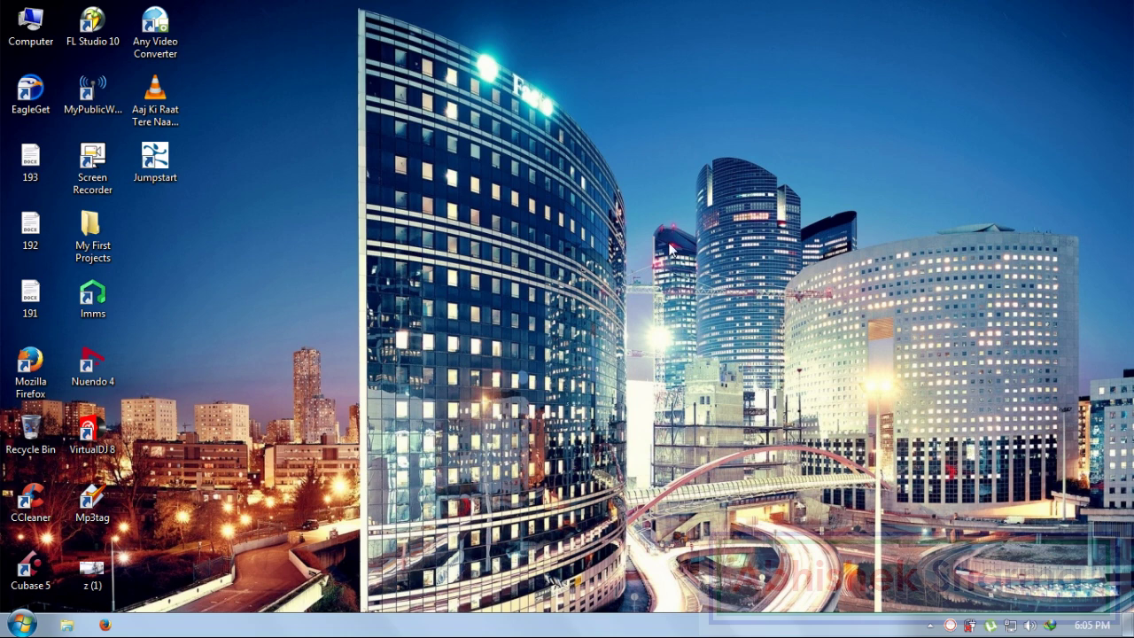
Start Microsoft Office Excel 2007 with a new blank workbook.
right_click(566, 127)
click(595, 169)
click(22, 625)
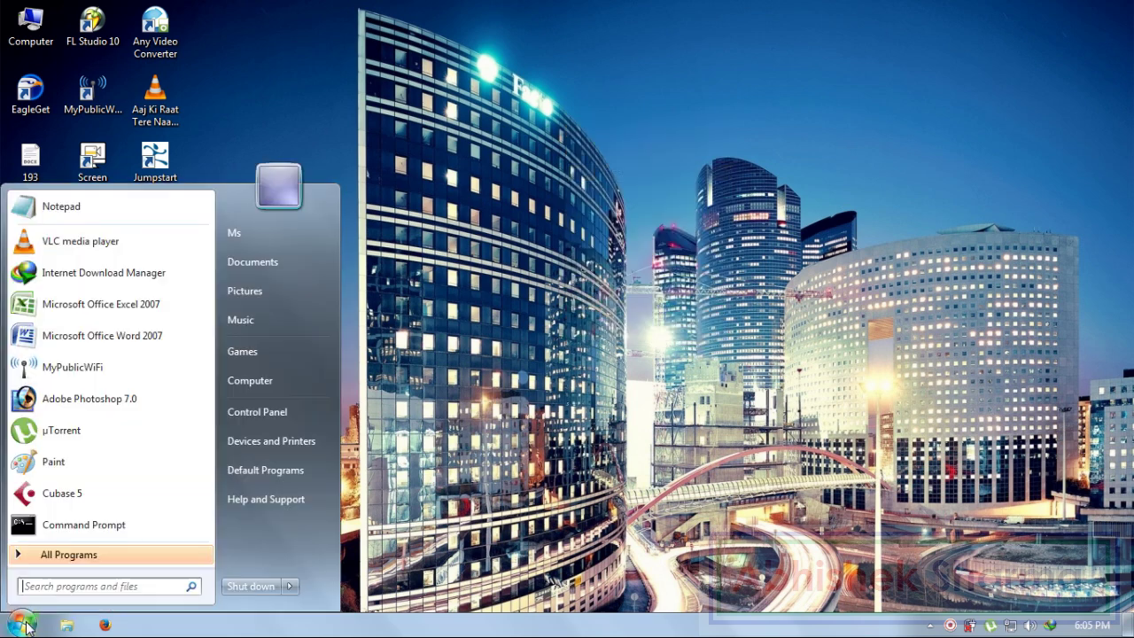
click(142, 306)
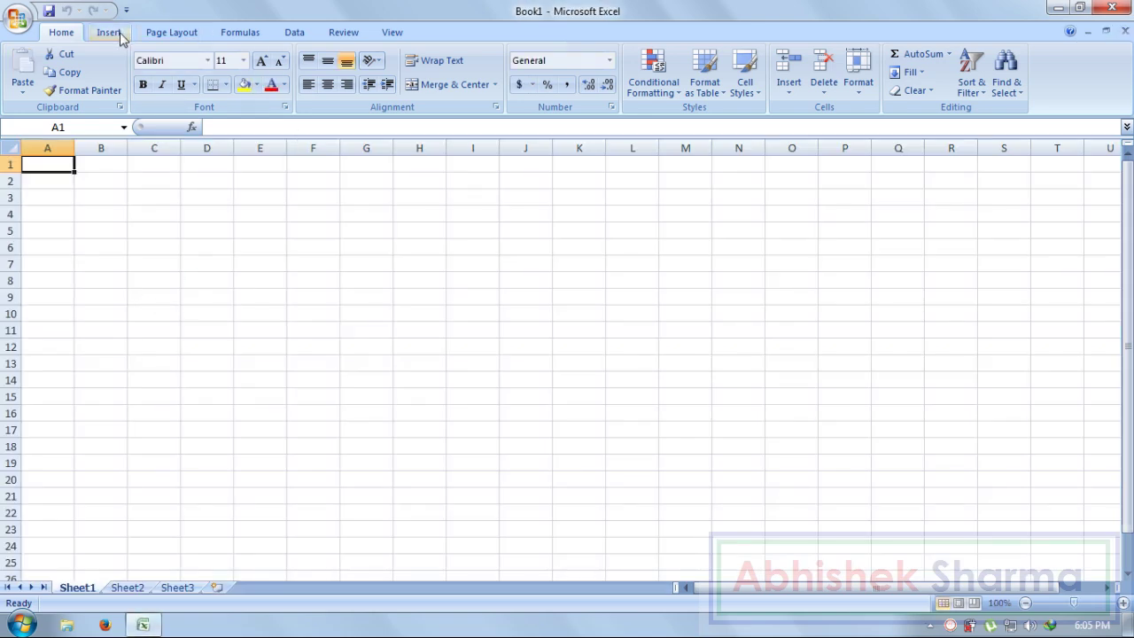
Insert a black gradient WordArt title reading "BANKING FINANCIAL TRAINING" and place it across rows 2 to 4, starting around column D.
click(109, 33)
click(660, 89)
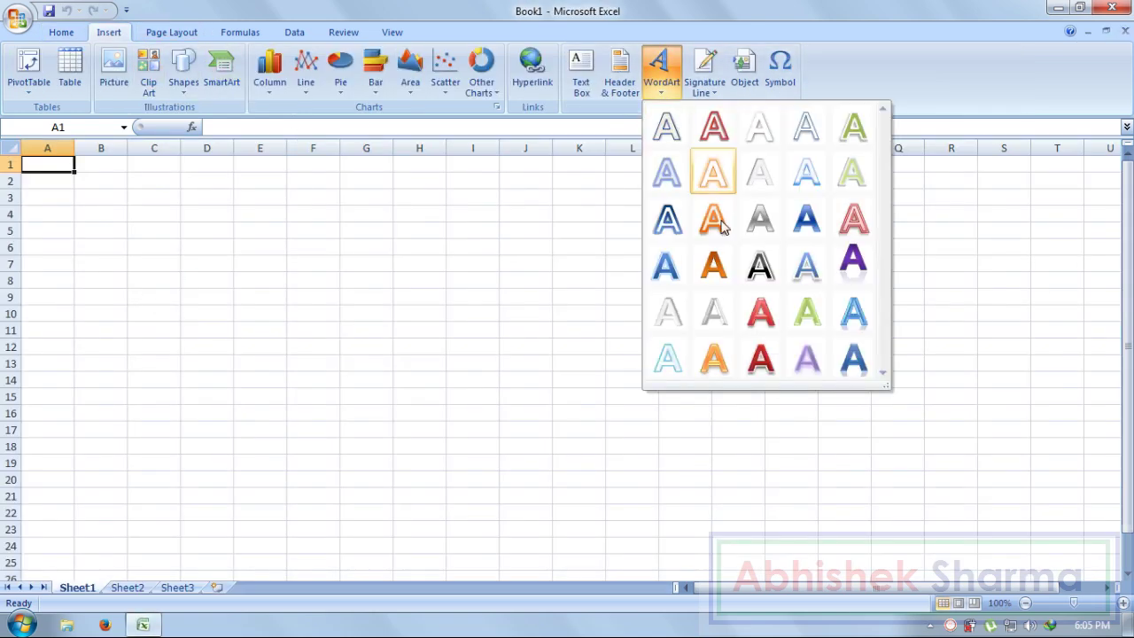
click(760, 266)
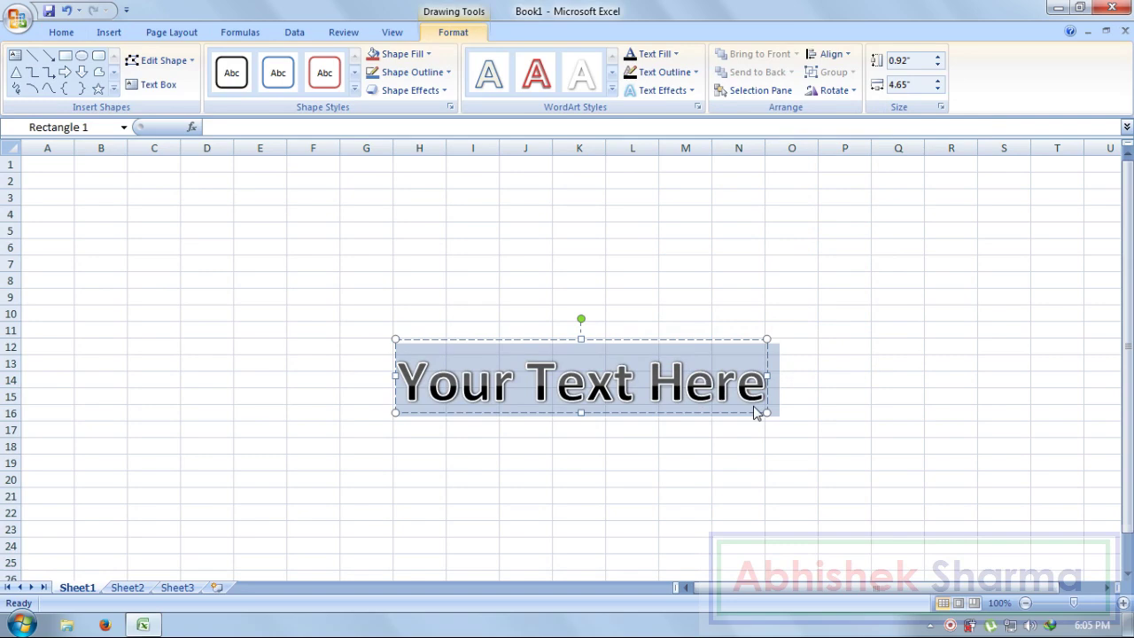
text(BANKING)
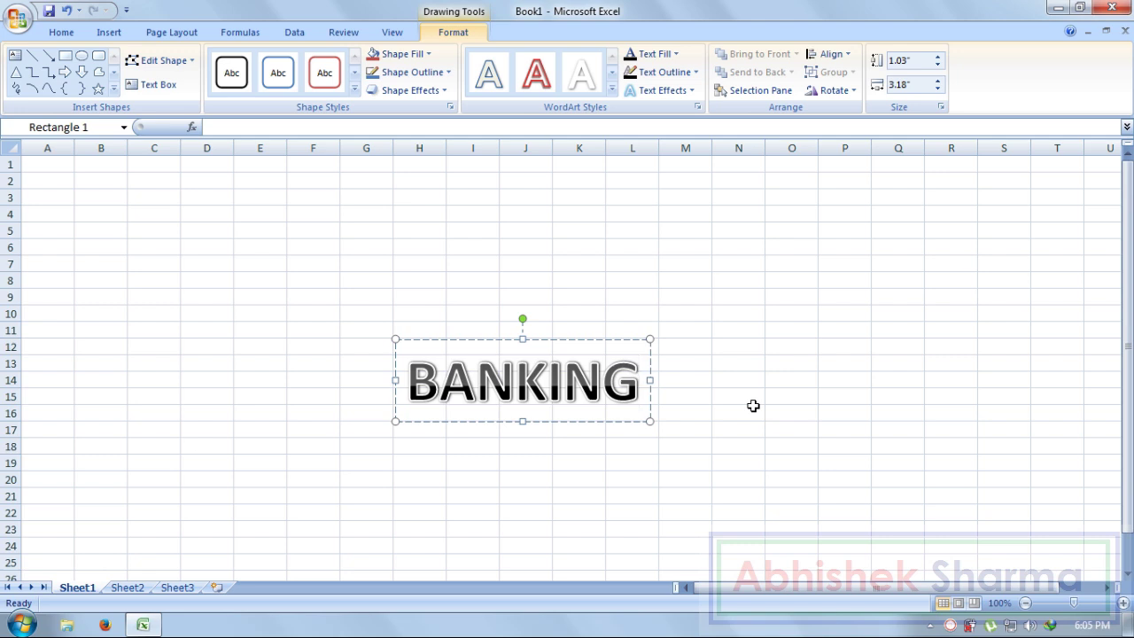
text( F INA)
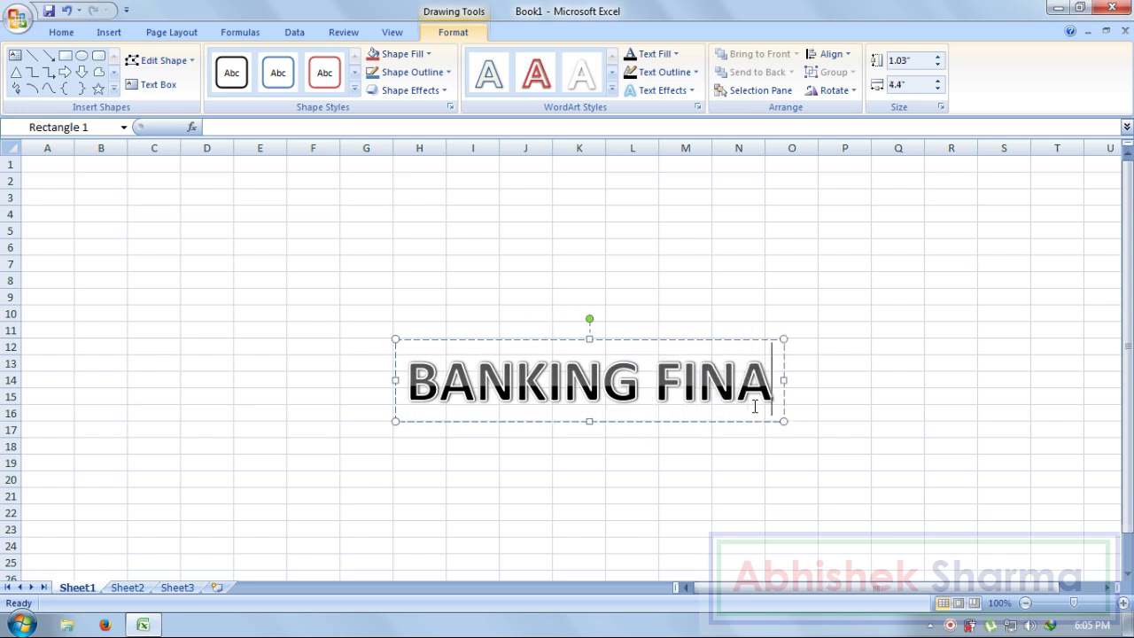
text(NCIAL)
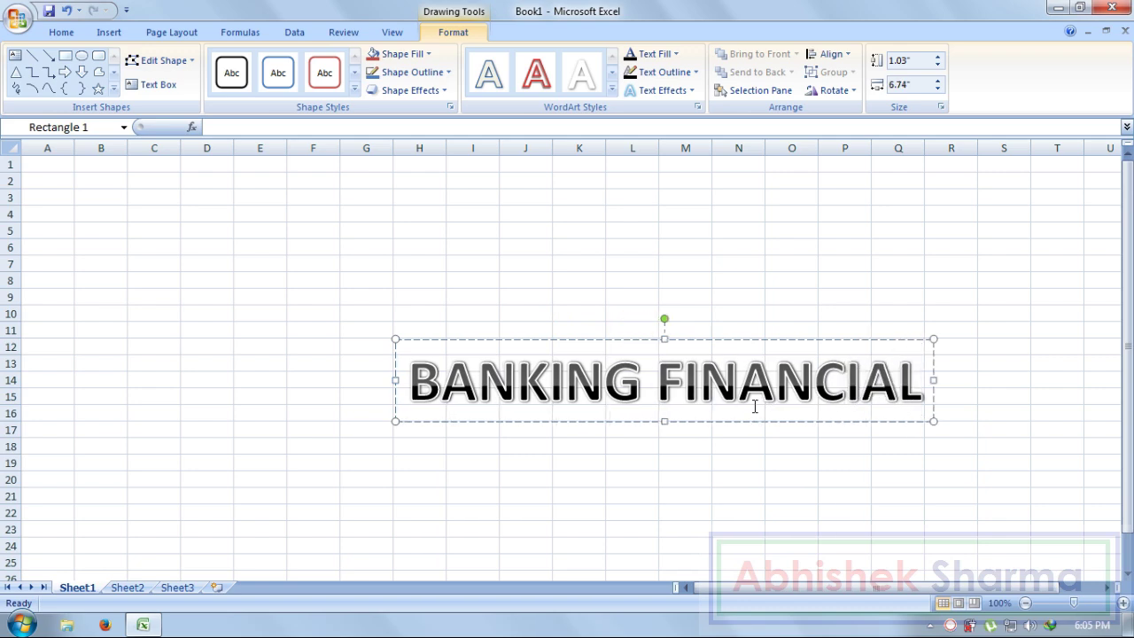
text( TRAIN)
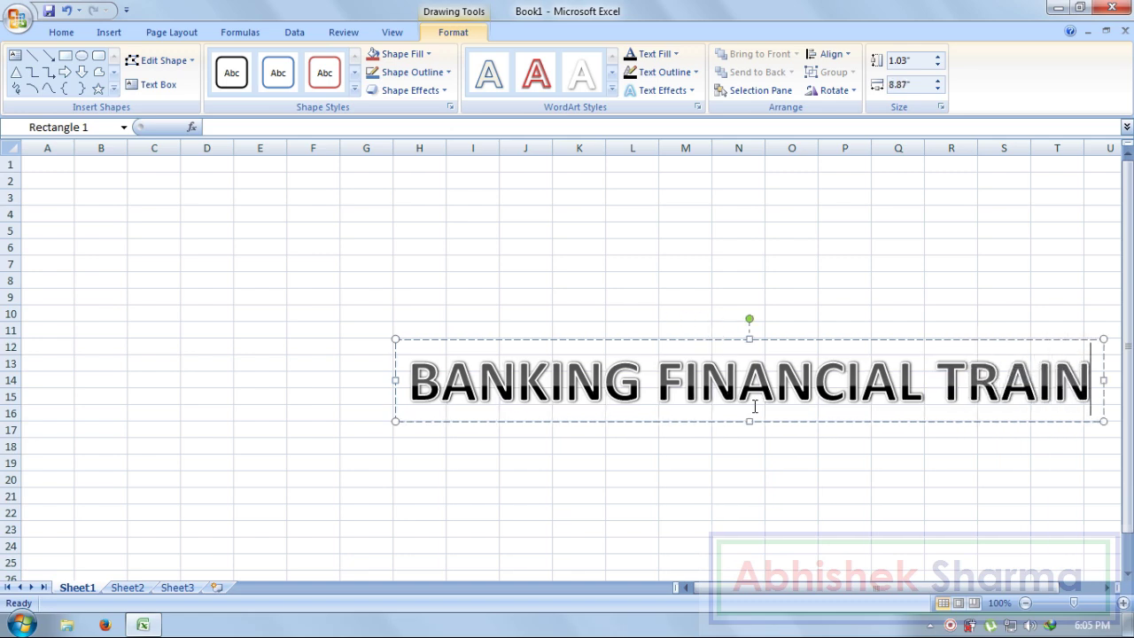
text(ING)
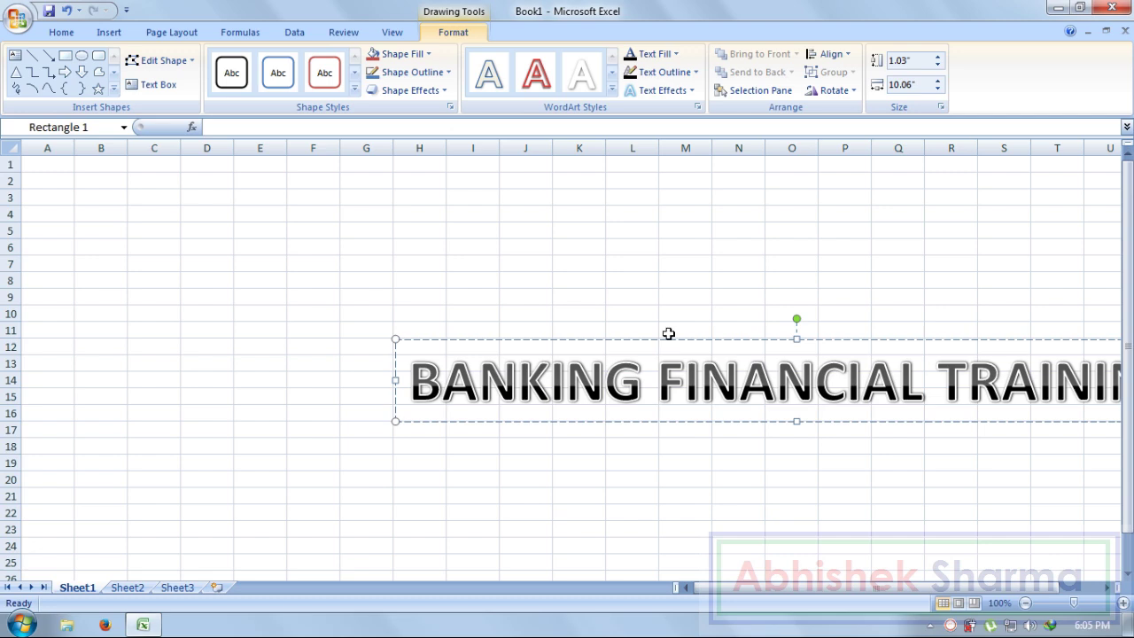
drag(671, 339, 470, 160)
Enter the headings LOAN USER, BANK NAME, LOAN and INTEREST RATE in cells A5 to D5.
click(56, 228)
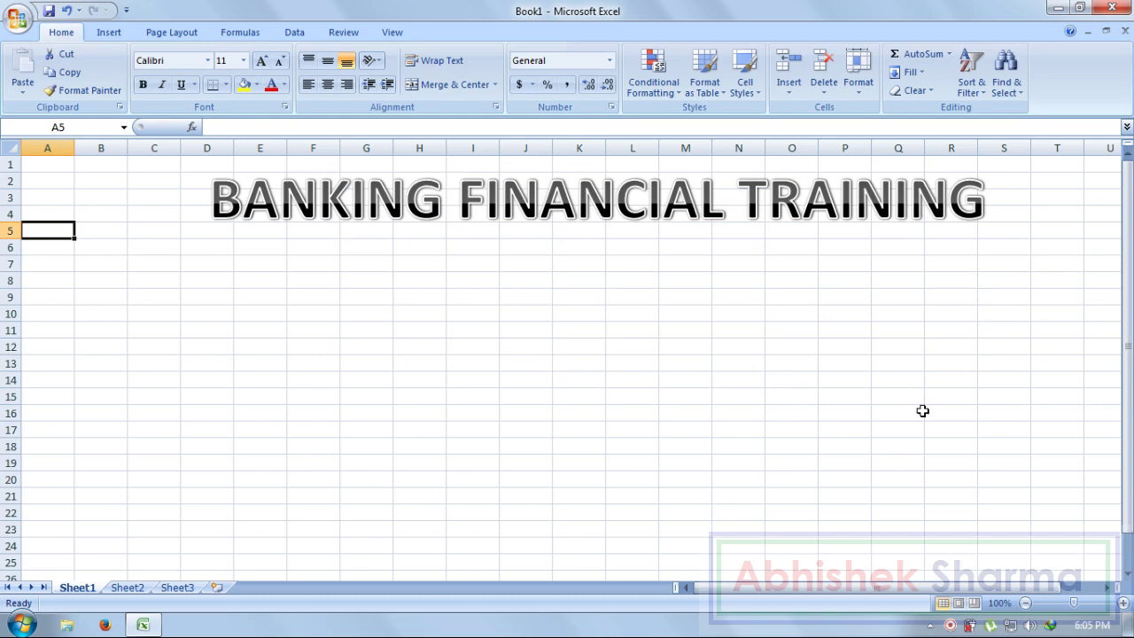
text(LOA)
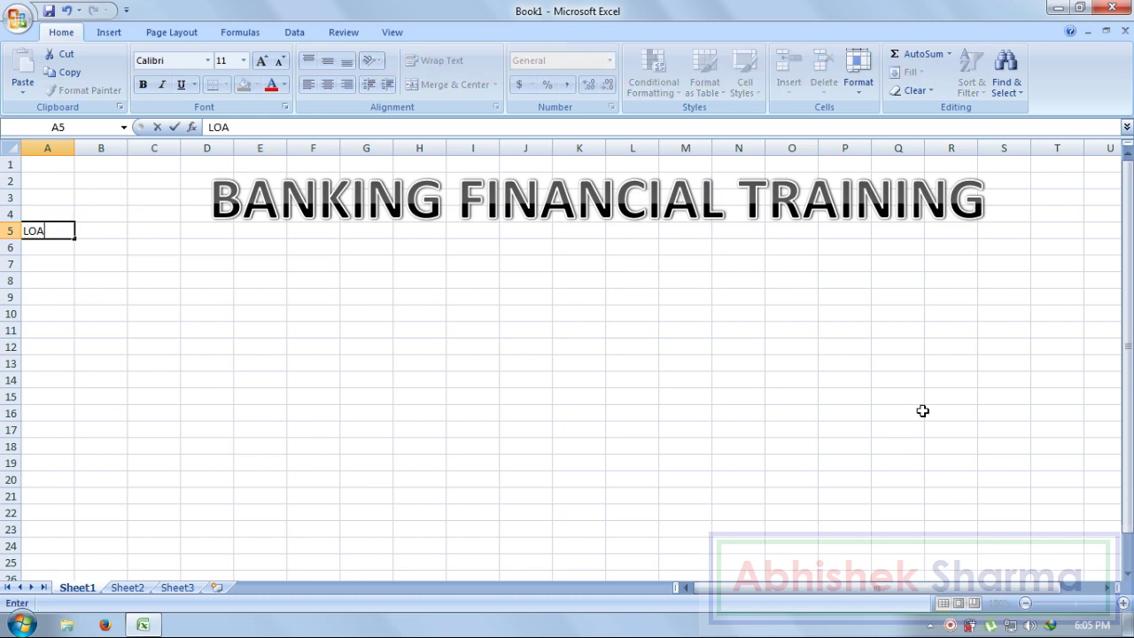
text(N USER)
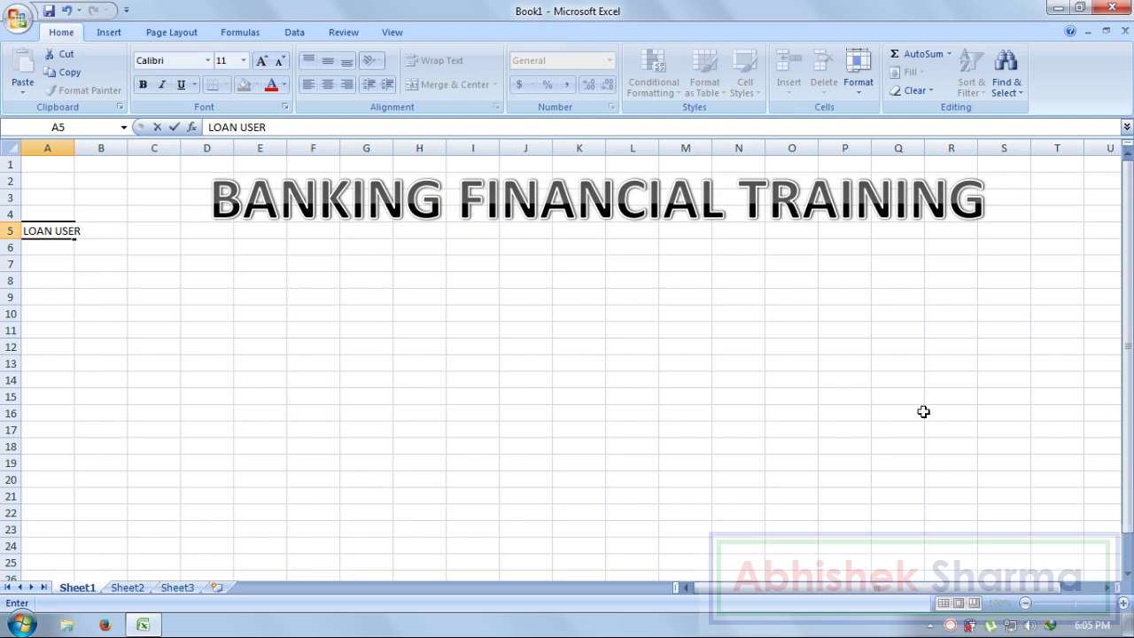
key(Tab)
text(BANK NAME)
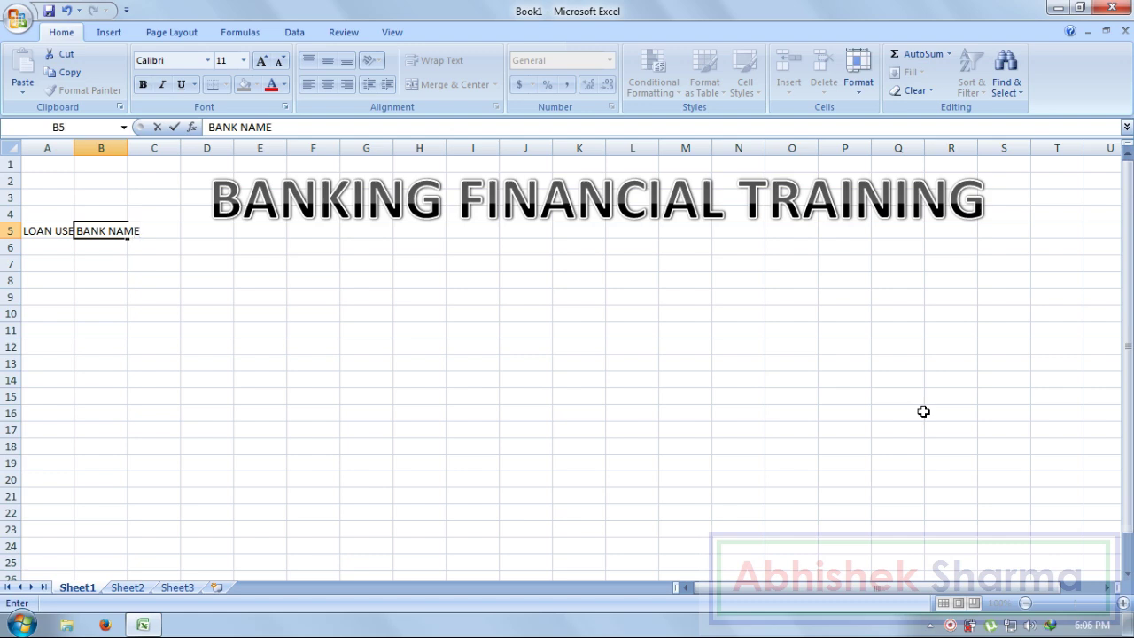
key(Tab)
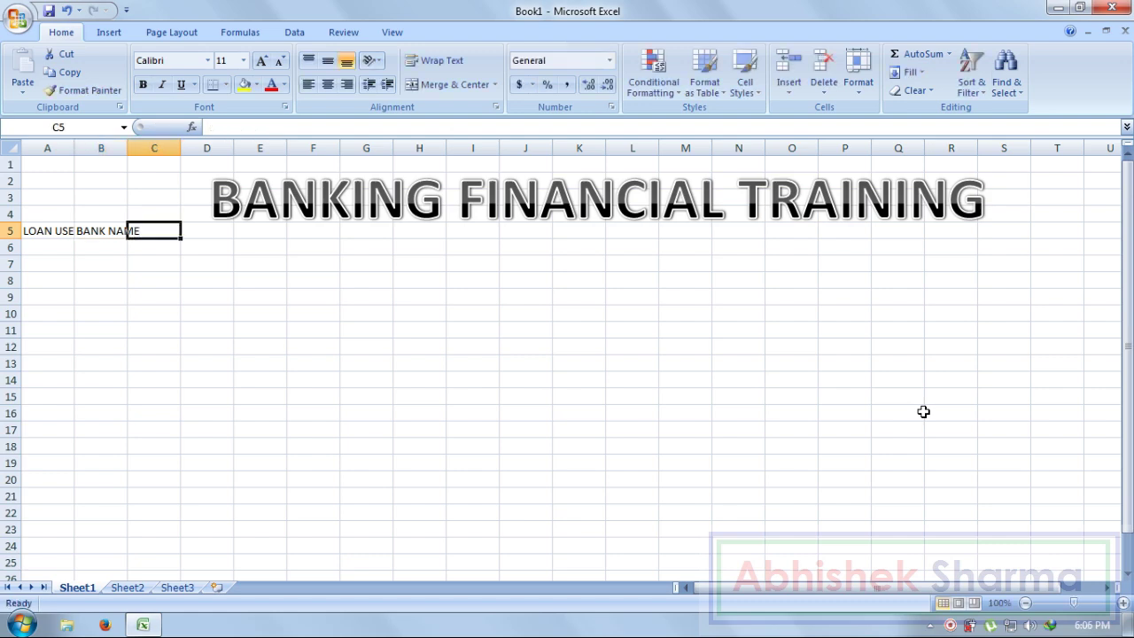
text(LOAN)
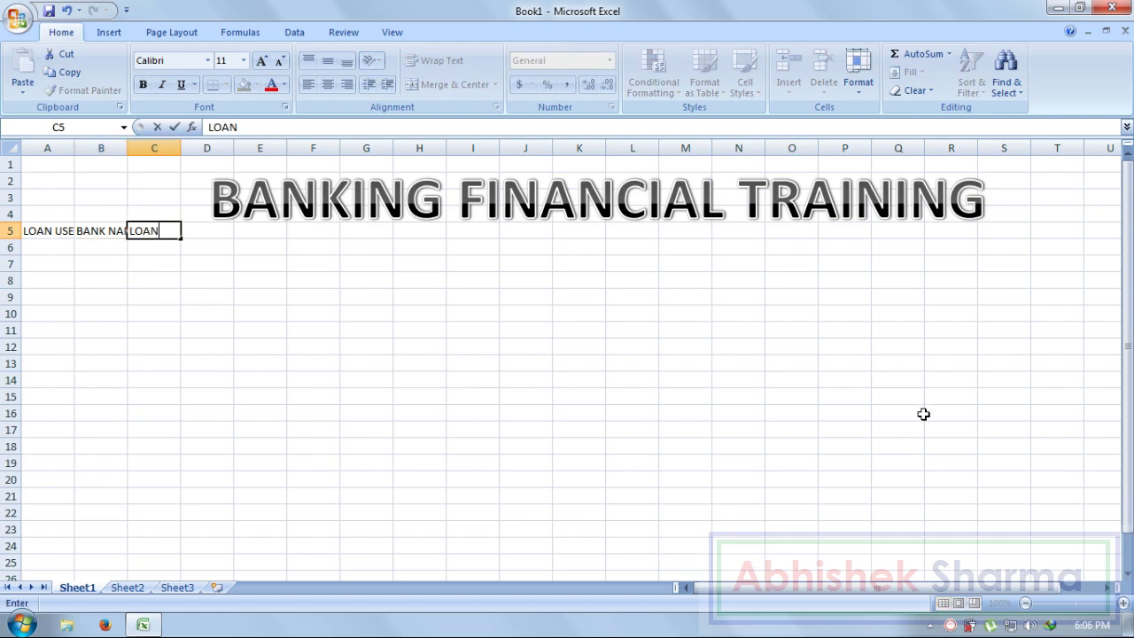
key(Tab)
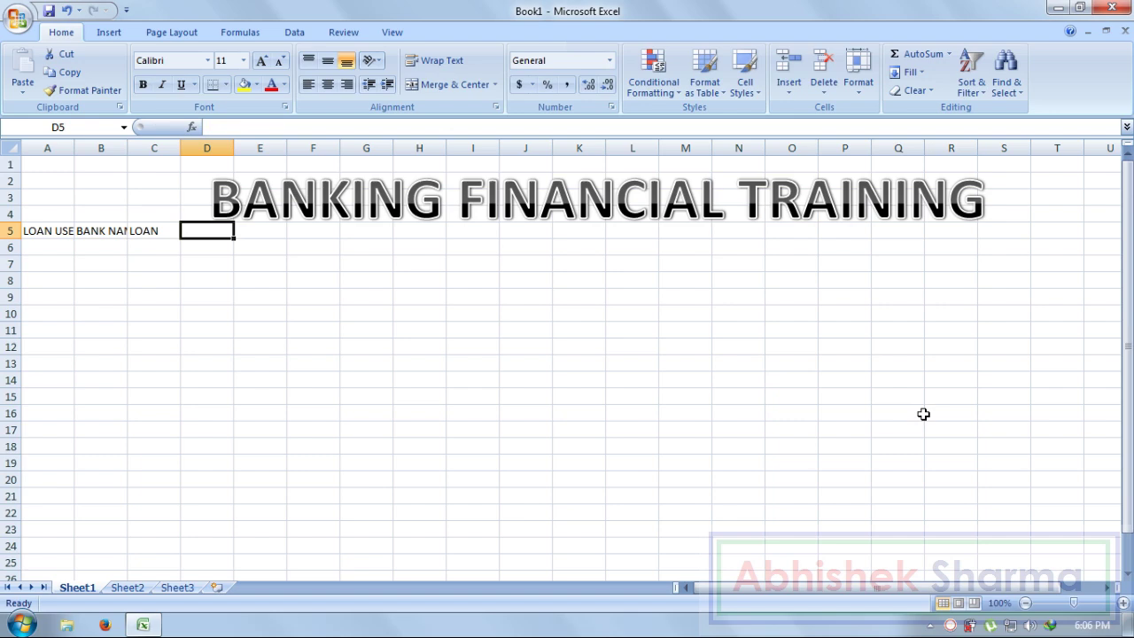
text(INTERS)
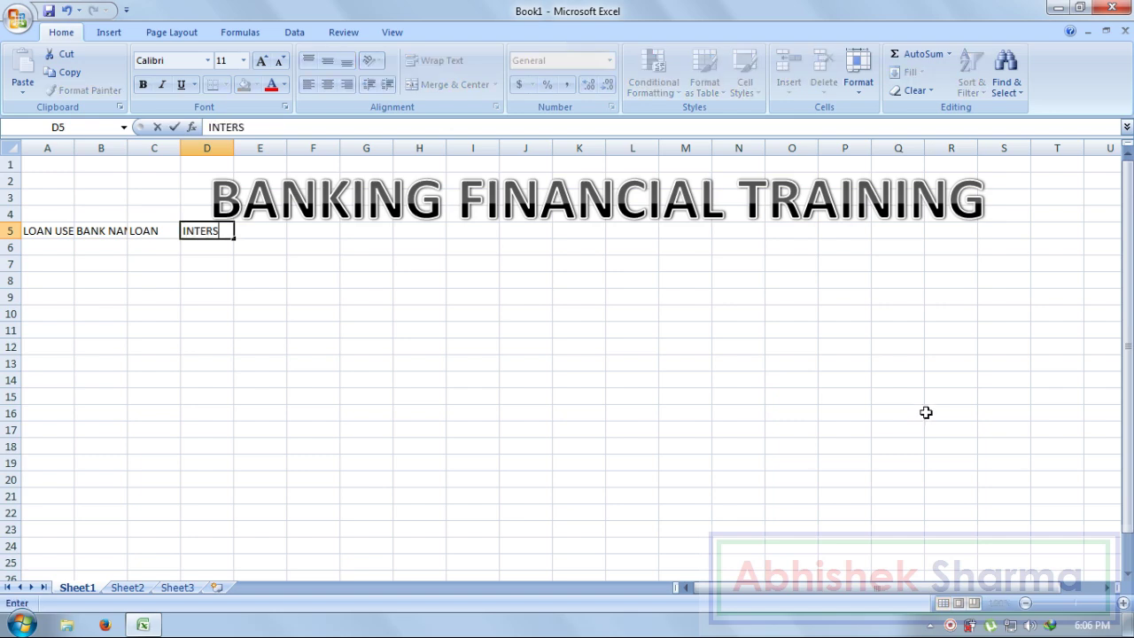
key(BackSpace)
text(EST RATE)
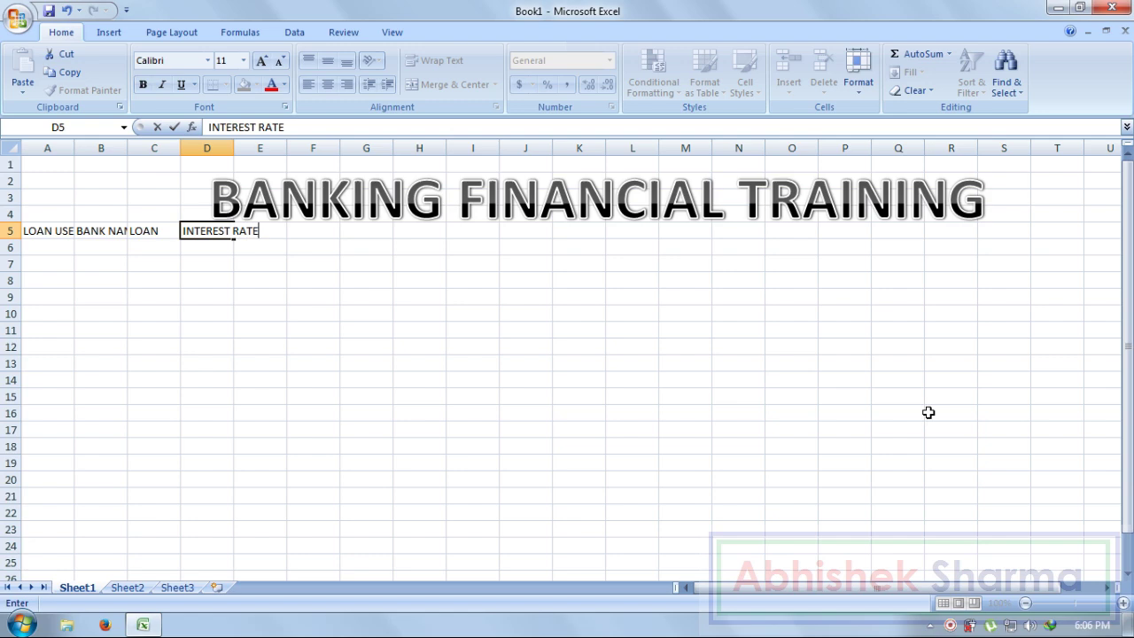
key(Return)
Enter the headings MONTHS (TIME), PMT, PPMT and IPMT in cells E5 to H5.
key(Up)
key(Right)
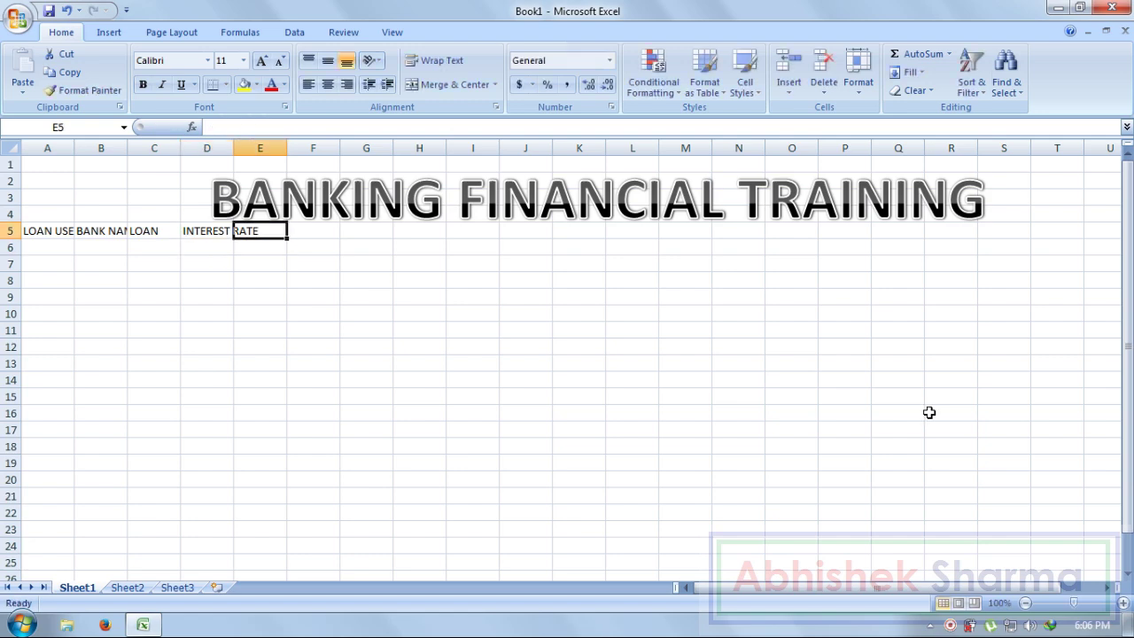
text(MONTHS)
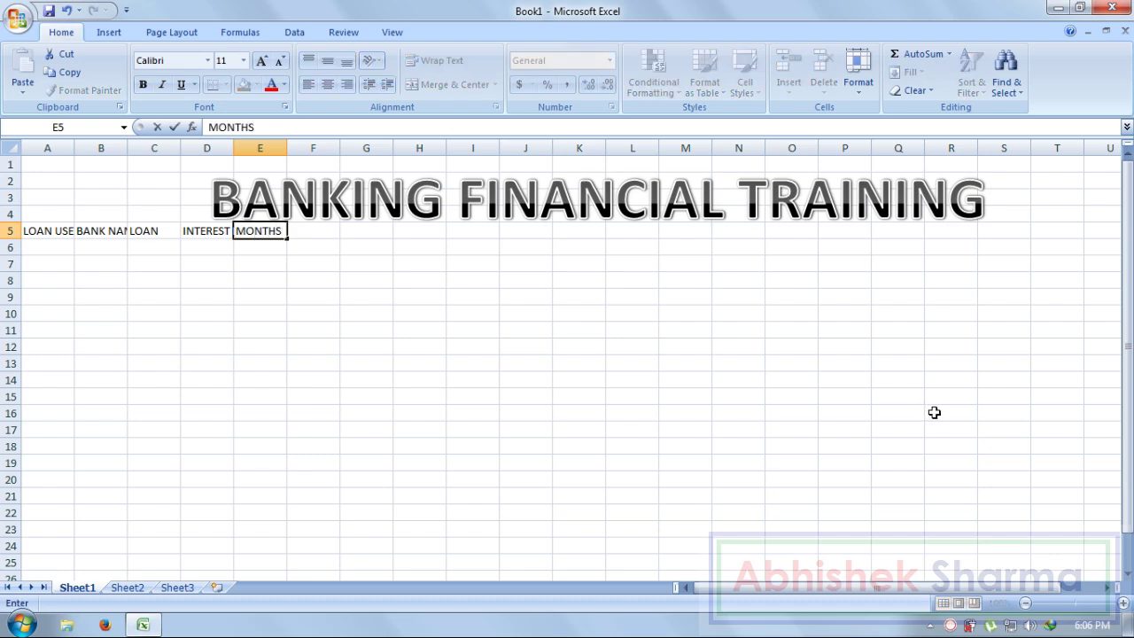
text( (TIME))
key(Tab)
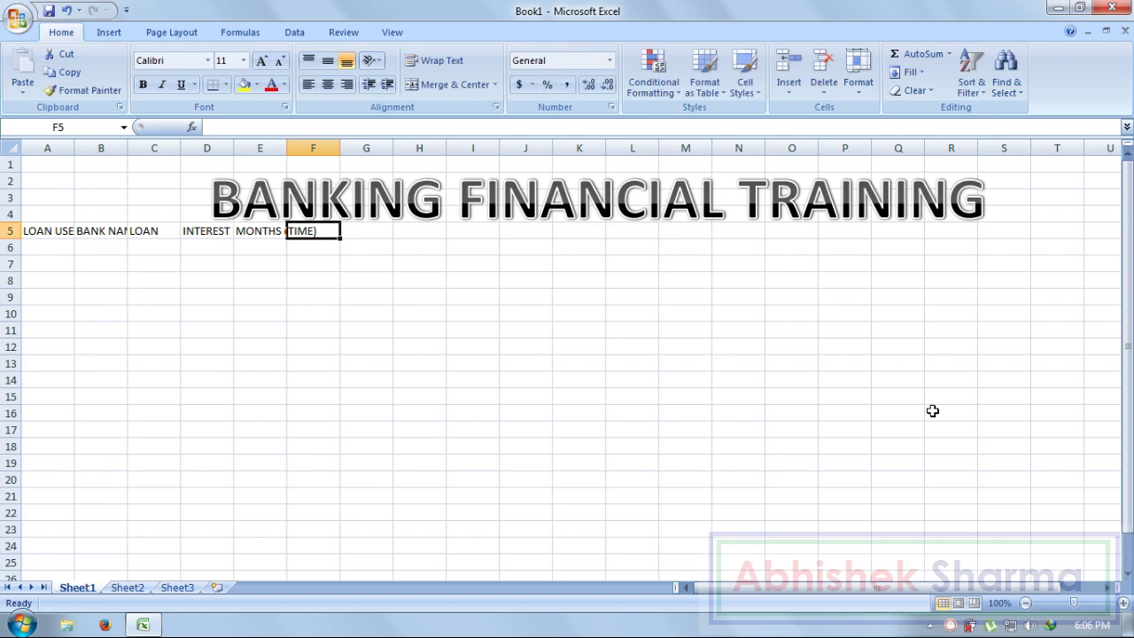
text(PMT)
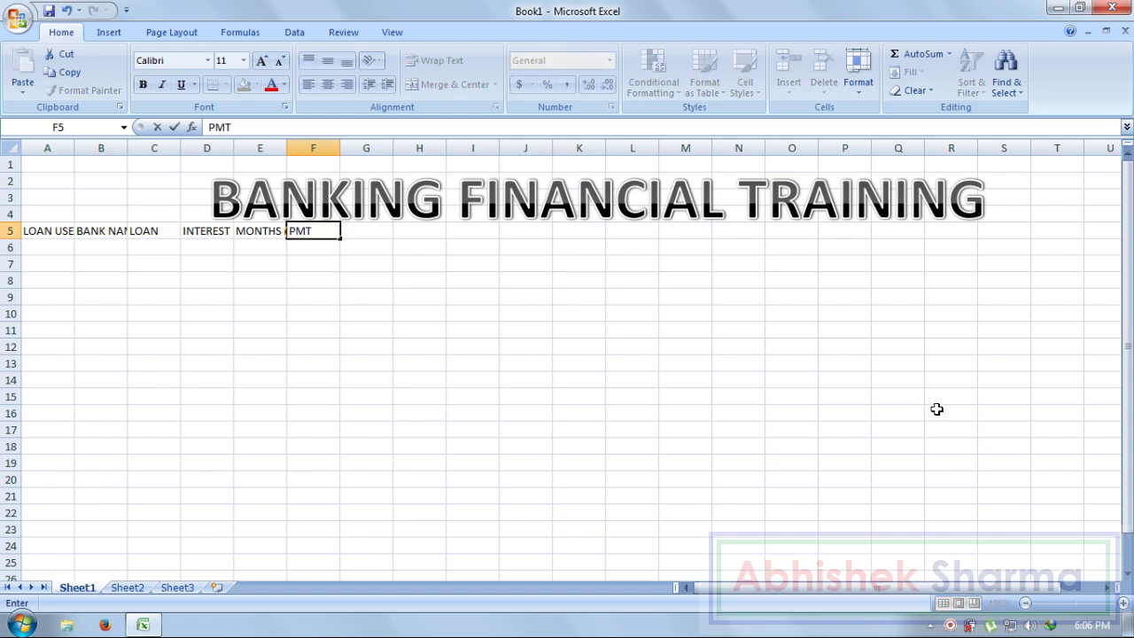
key(Tab)
text(PP)
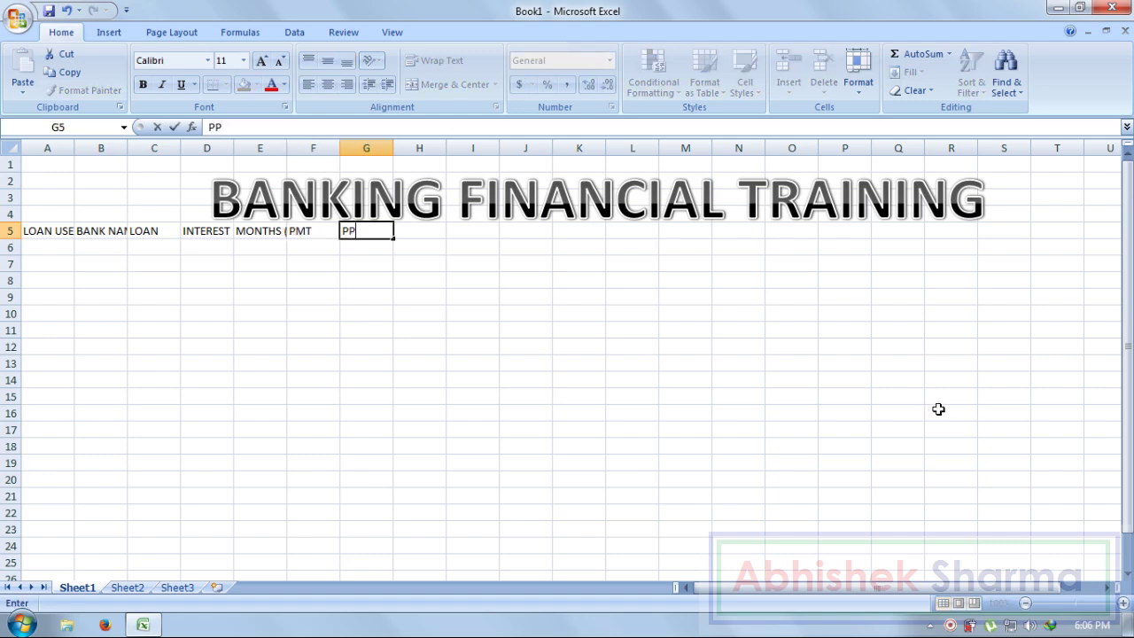
text(MT)
key(Tab)
text(I)
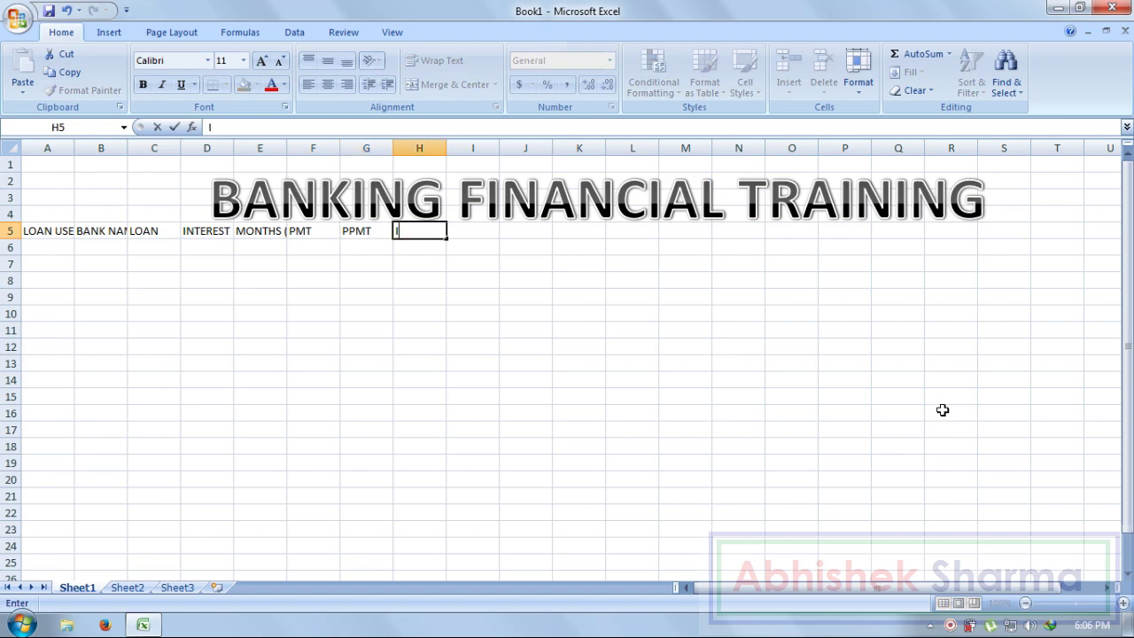
text(PMT)
key(Return)
key(Left)
key(Left)
key(Left)
key(Left)
key(Left)
key(Left)
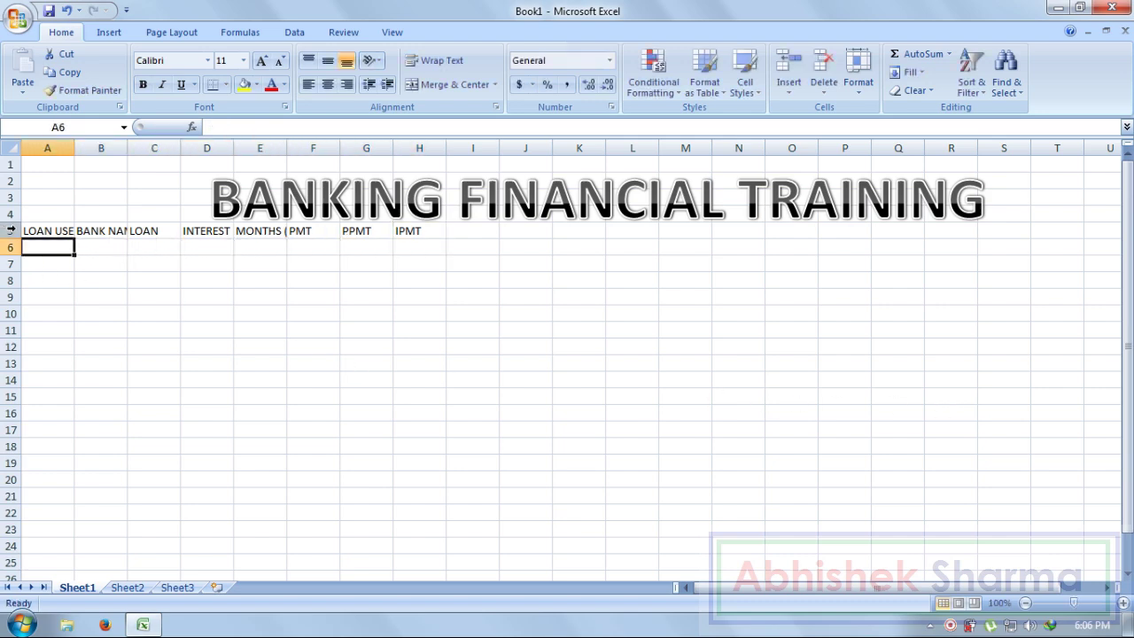
AutoFit the column widths for the range A5:N22 so they match the heading text.
drag(49, 232, 742, 509)
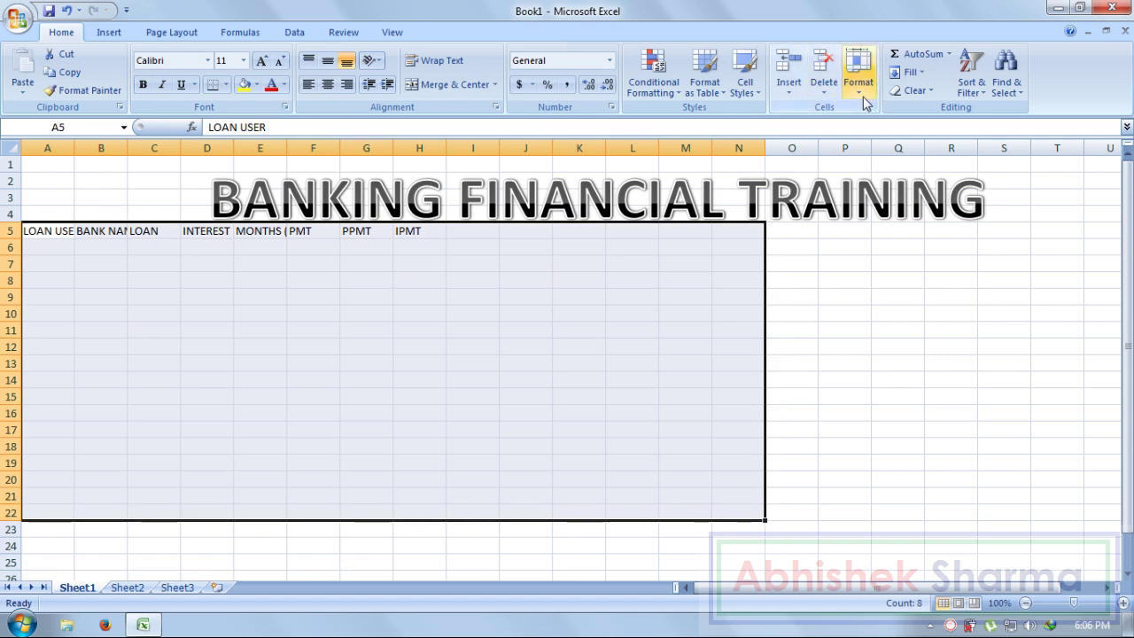
click(864, 99)
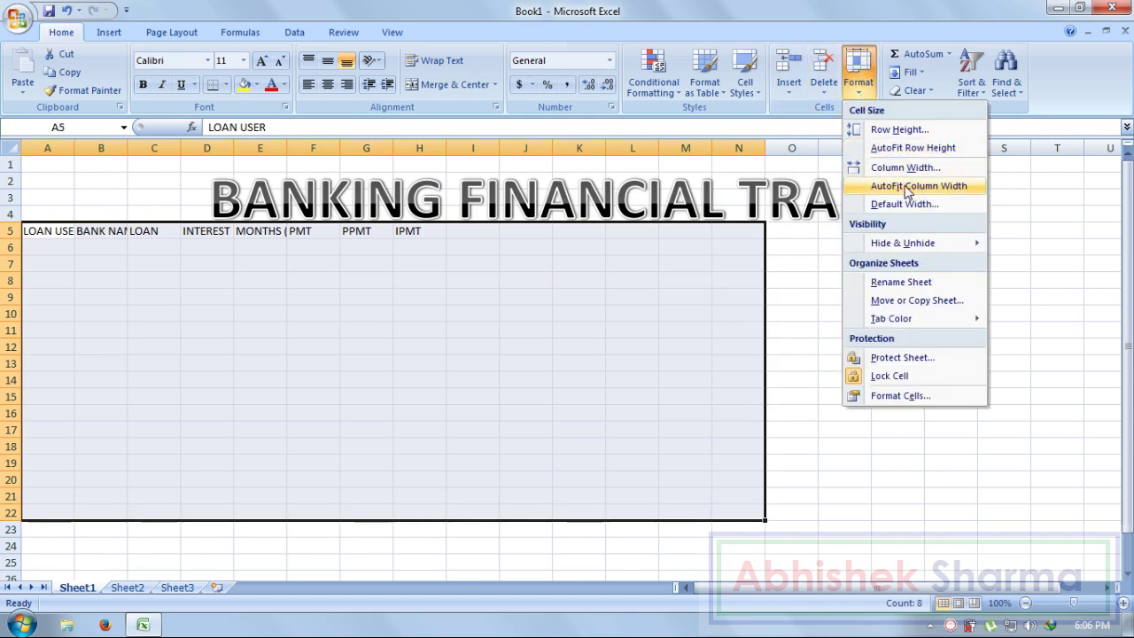
click(909, 186)
click(202, 431)
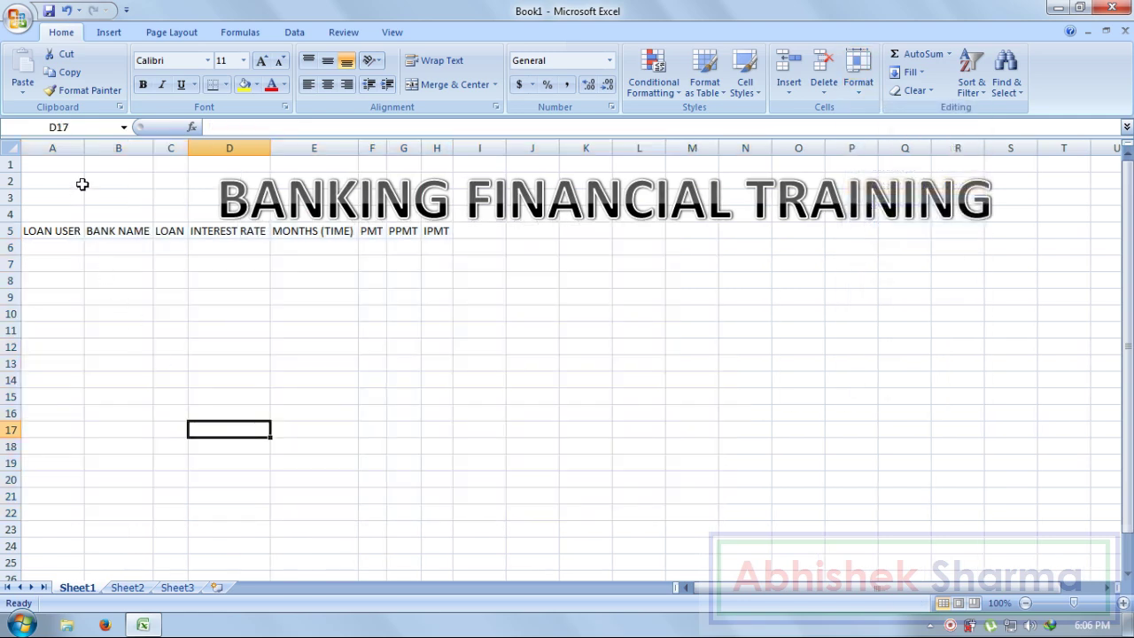
Enter the first borrower's full name under LOAN USER in cell A6.
click(72, 250)
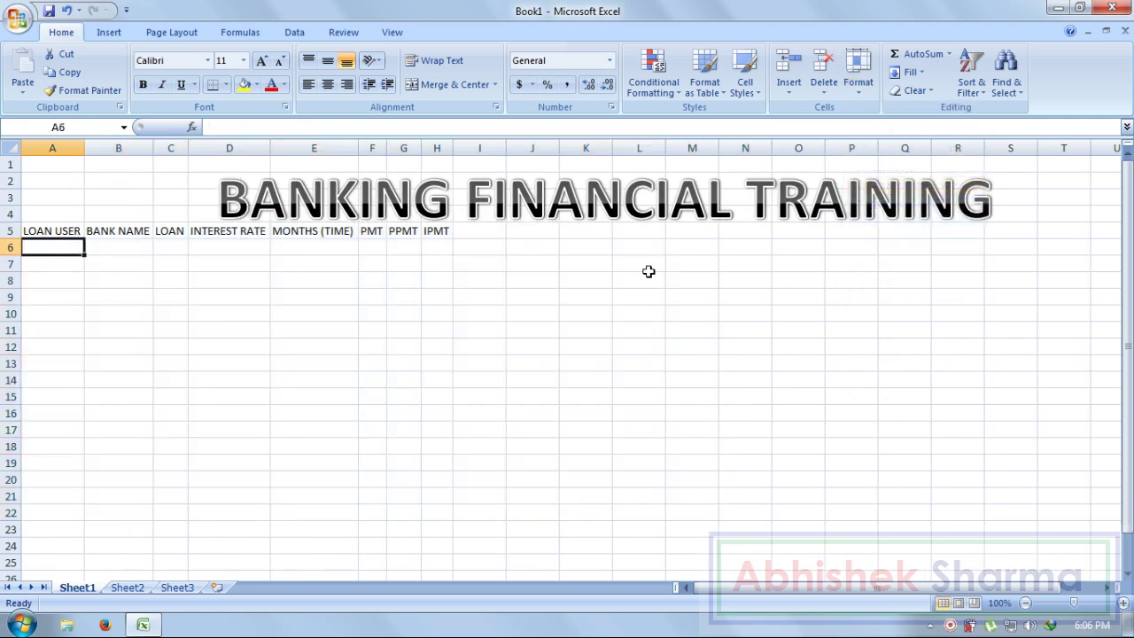
text(SAND)
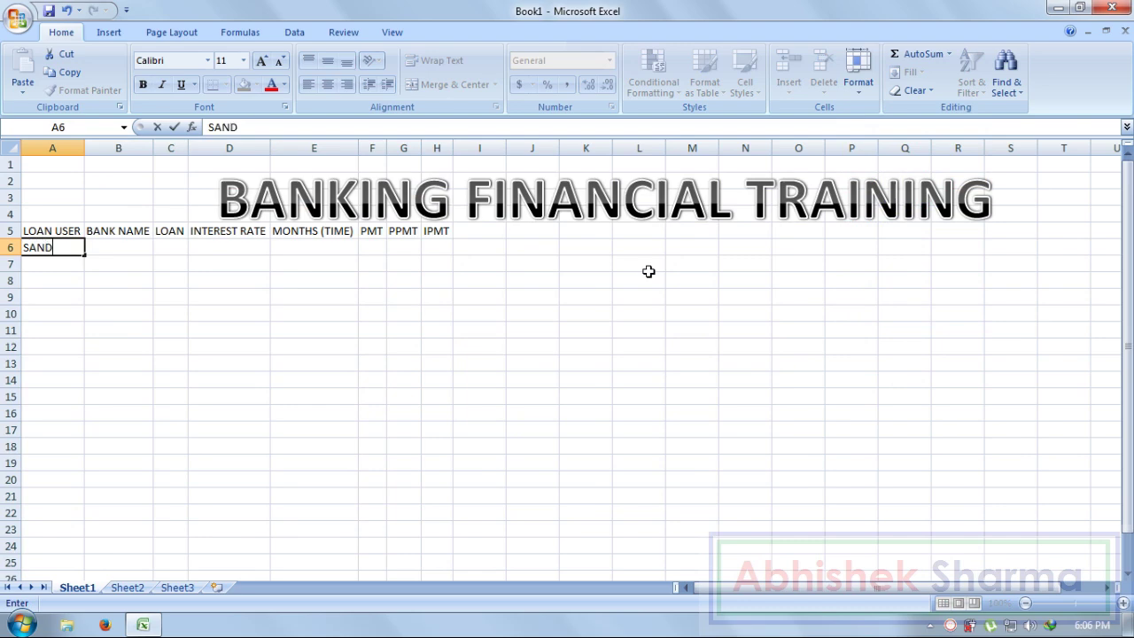
text(EEP KUMAR)
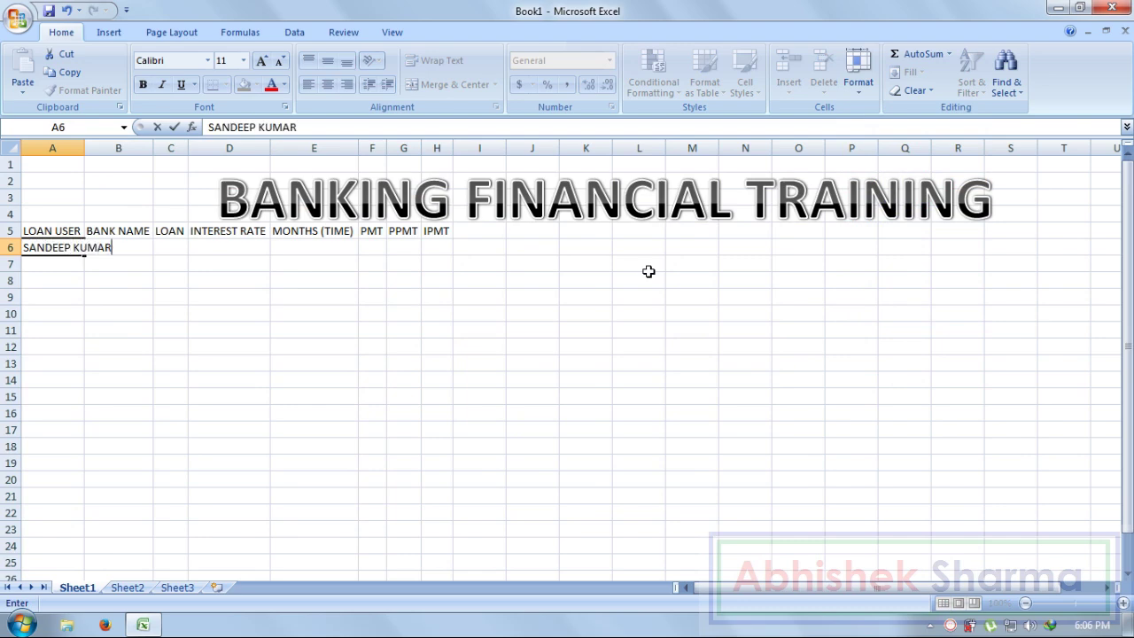
key(Return)
Enter the full names of two more borrowers under LOAN USER in cells A7 and A8.
text(SH)
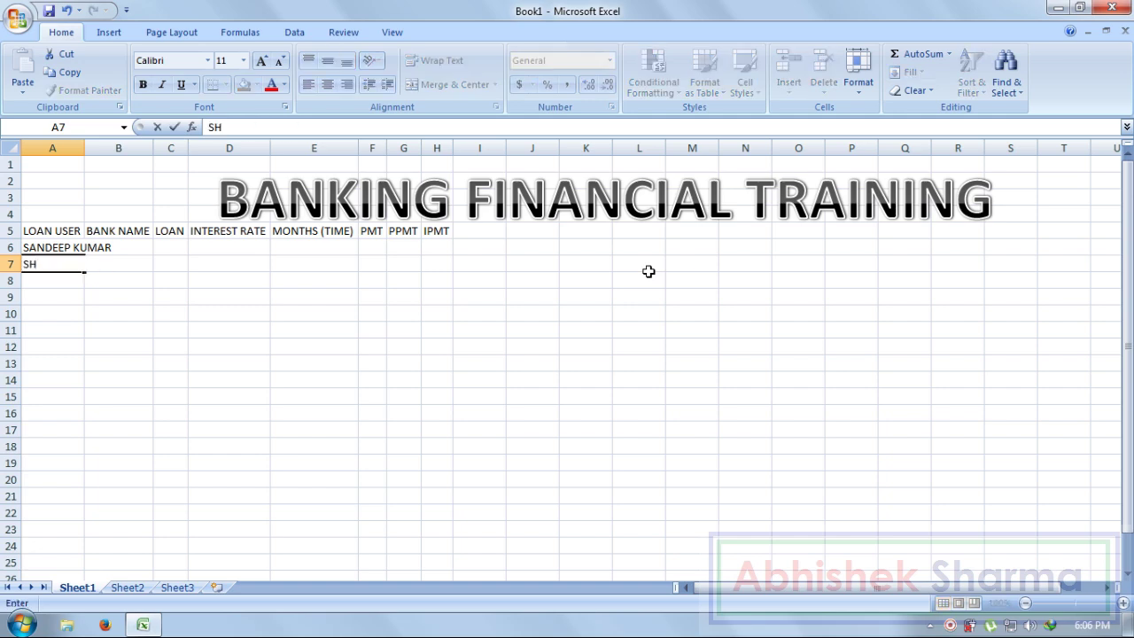
key(BackSpace)
text(USHI)
key(BackSpace)
key(BackSpace)
key(BackSpace)
key(BackSpace)
text(US)
key(BackSpace)
text(DHIR MOHAN)
key(Return)
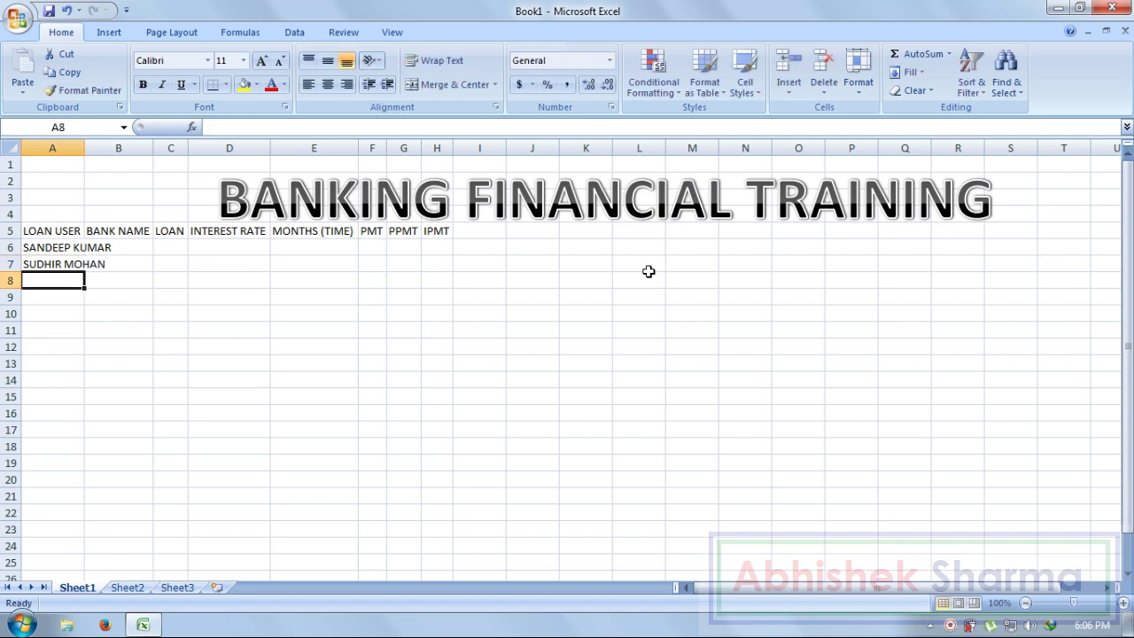
text(ASHISH SHARMA)
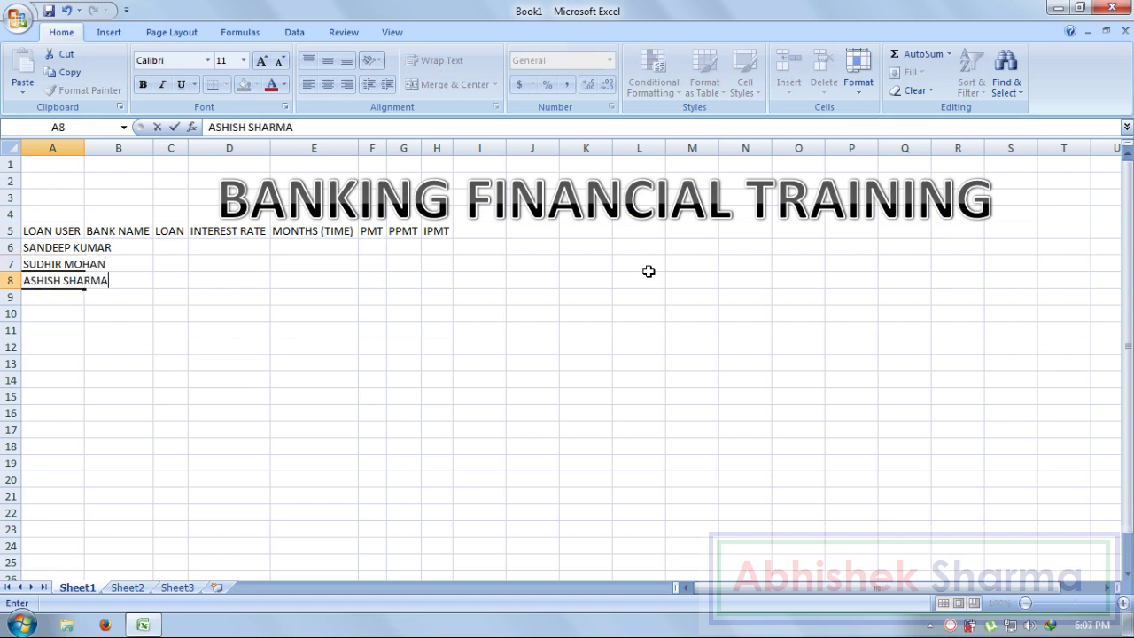
key(Return)
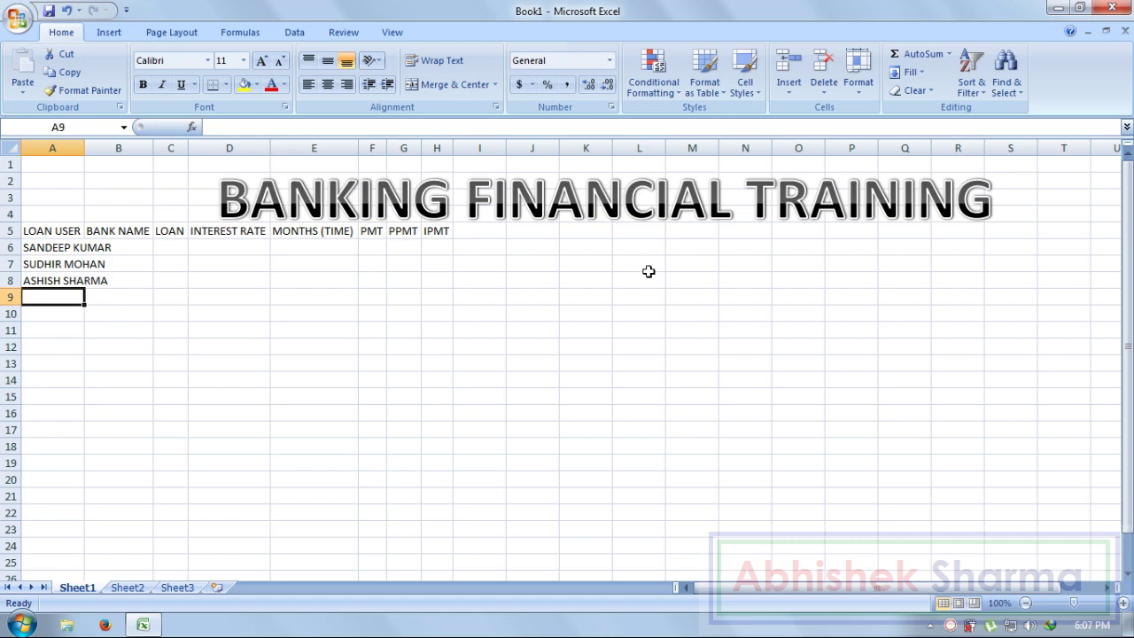
Enter the full names of the remaining three borrowers under LOAN USER in cells A9 to A11.
text(DHEER)
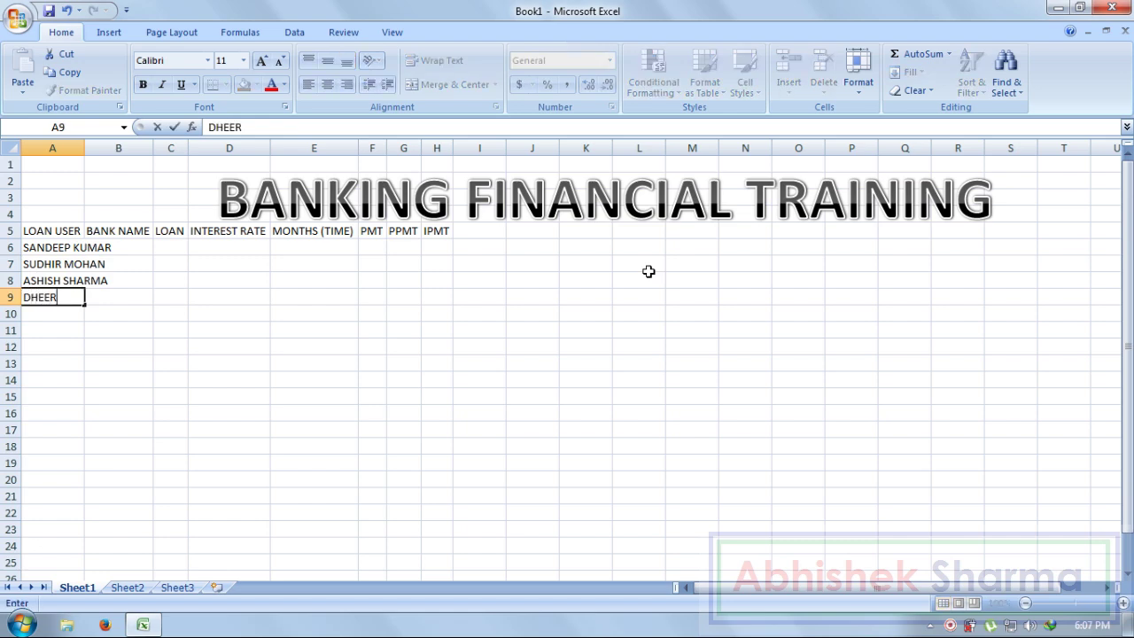
text(AJ TYAGI)
key(Return)
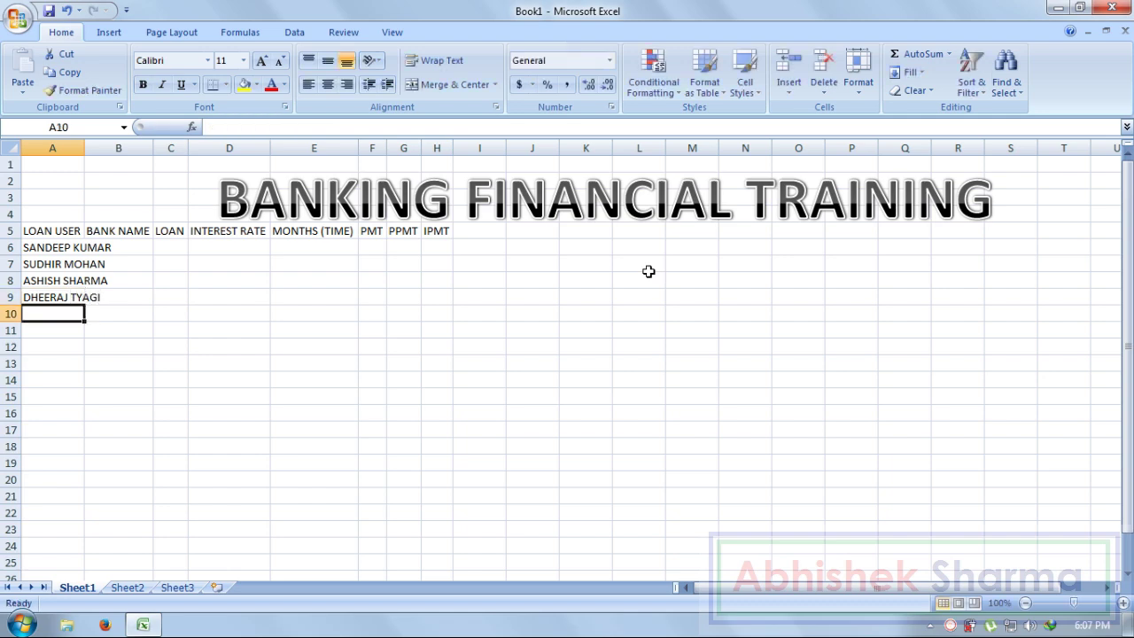
text(DEEPAK )
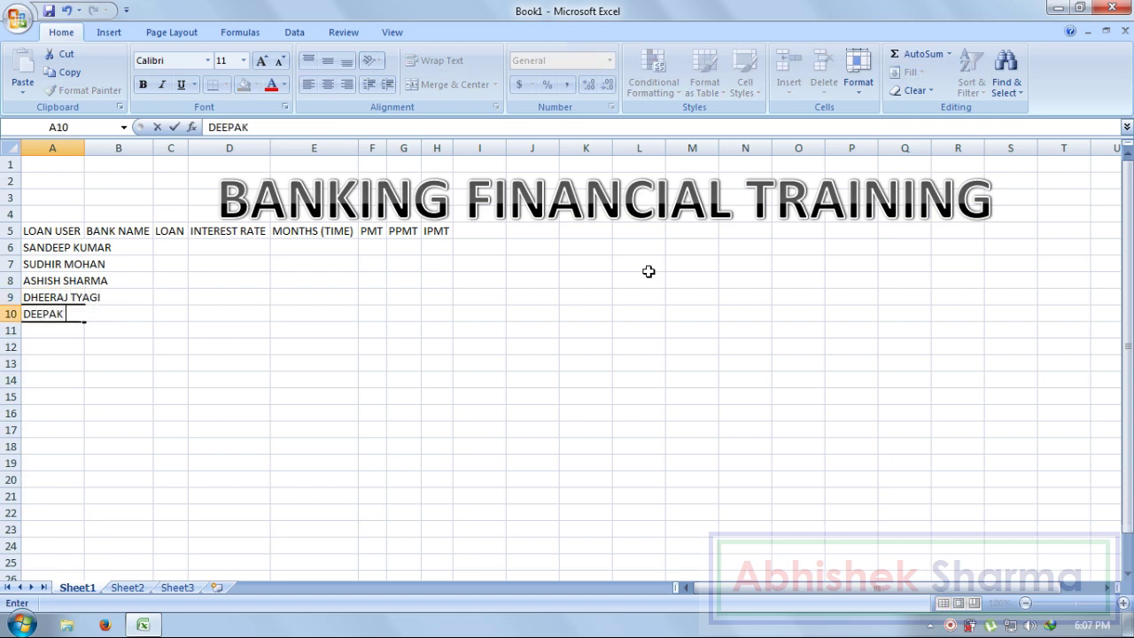
text(PRAJAPATI)
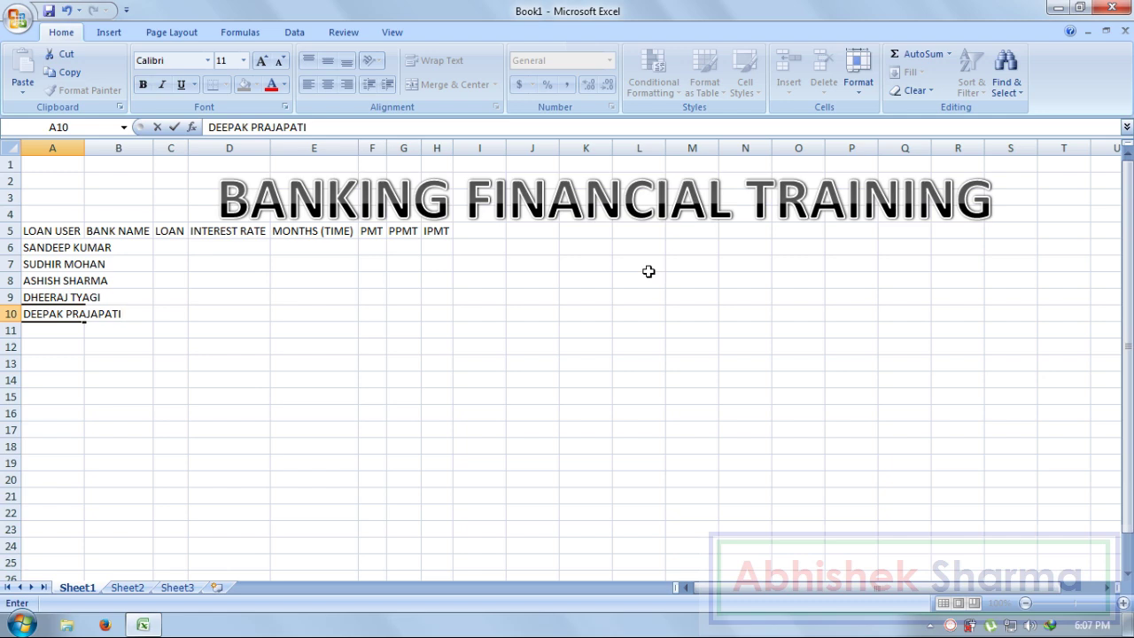
key(Return)
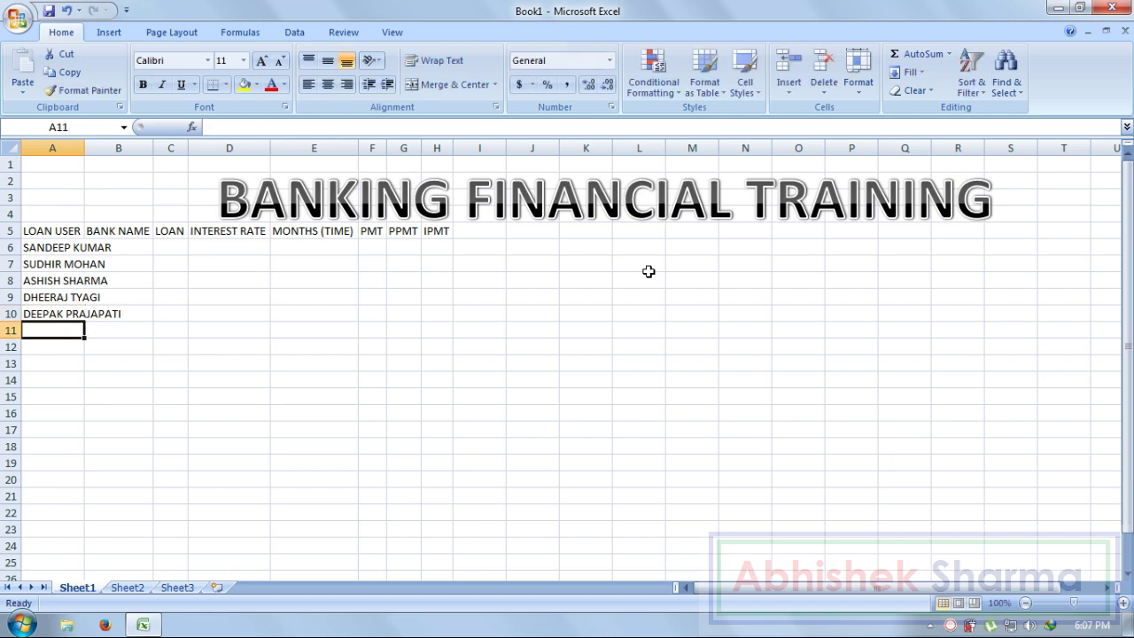
text(RAM)
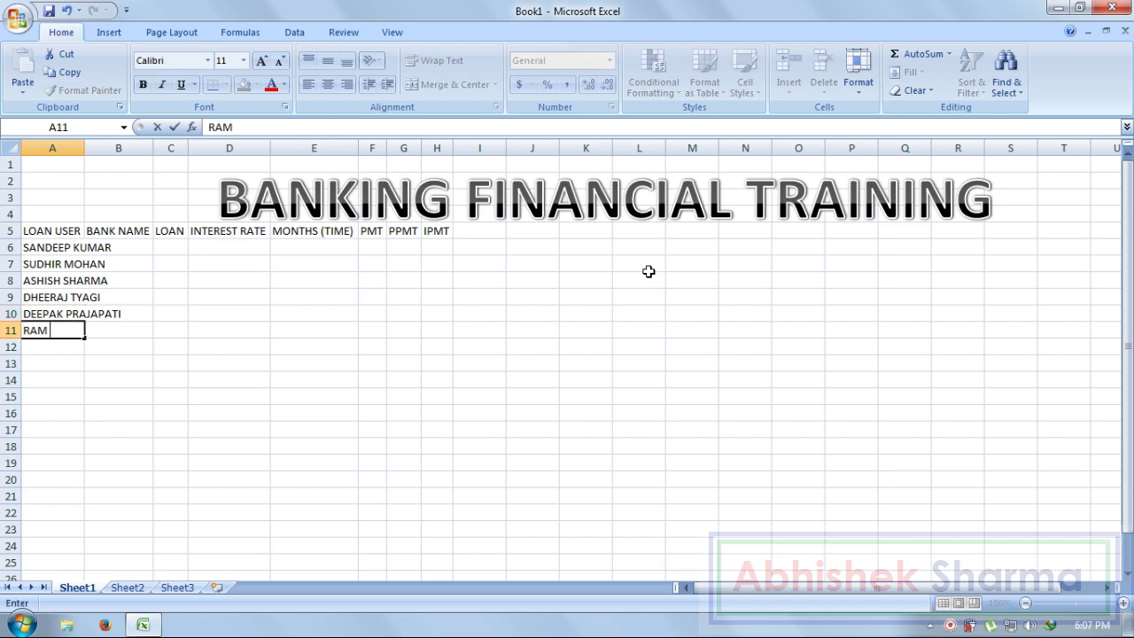
text( KUMAR)
key(Tab)
key(Up)
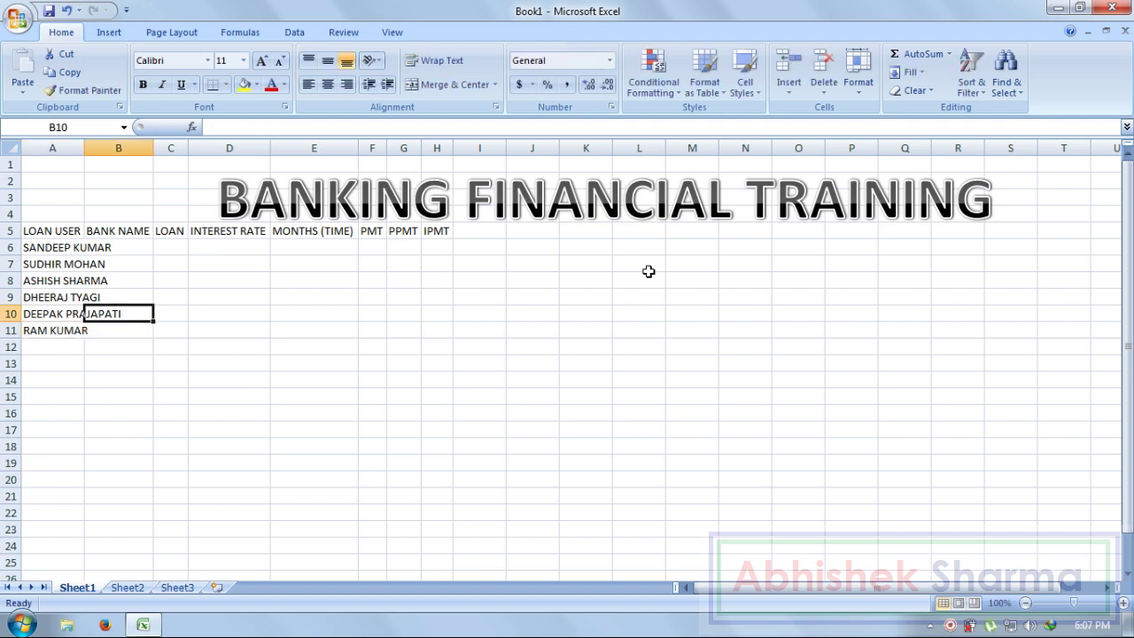
Widen column A to fit the borrower names, select cell B6 and widen column B for the bank names.
drag(84, 148, 125, 148)
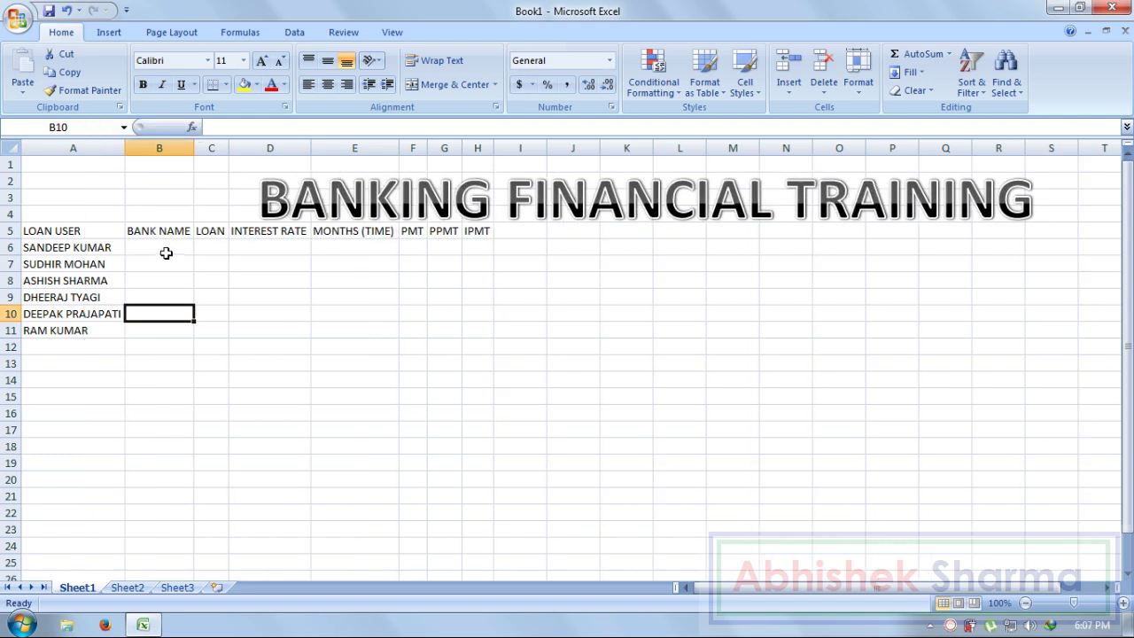
click(166, 254)
drag(194, 148, 284, 149)
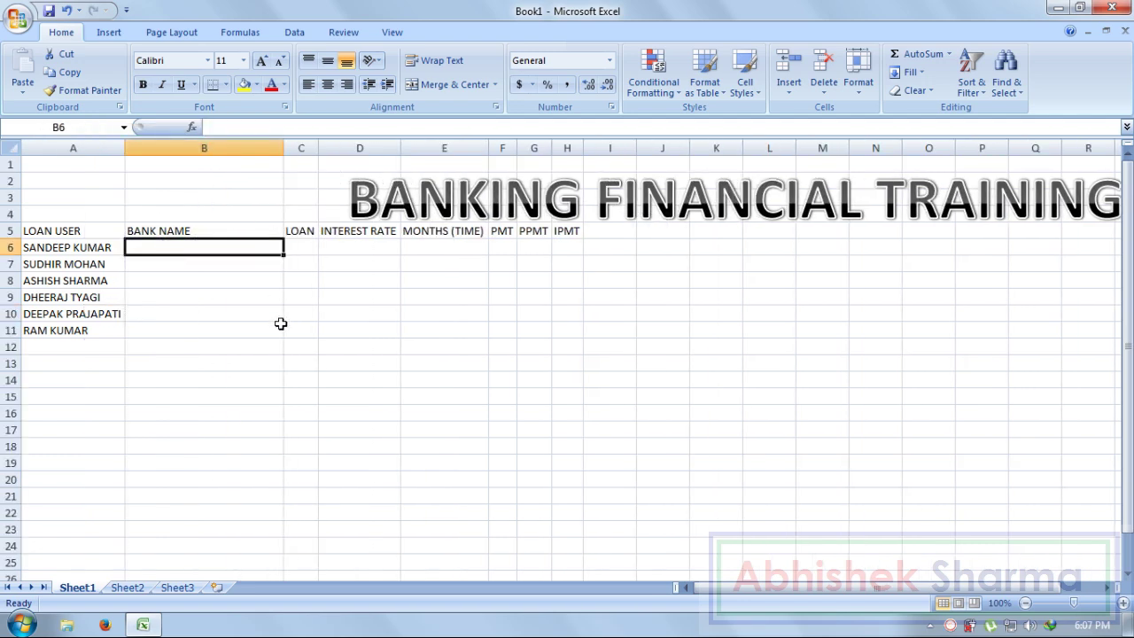
Enter PUNJAB NATIONAL BANK in cell B6 and STATE BANK OF INDIA in cell B7 under BANK NAME.
text(PUNJAB )
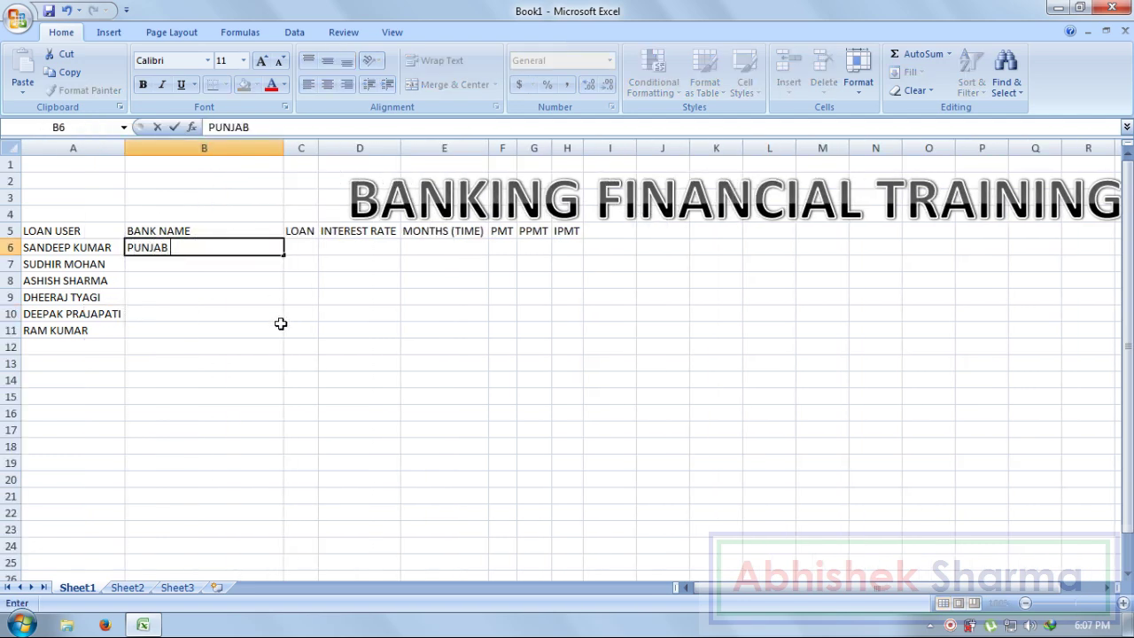
text(NATIONAL BANK)
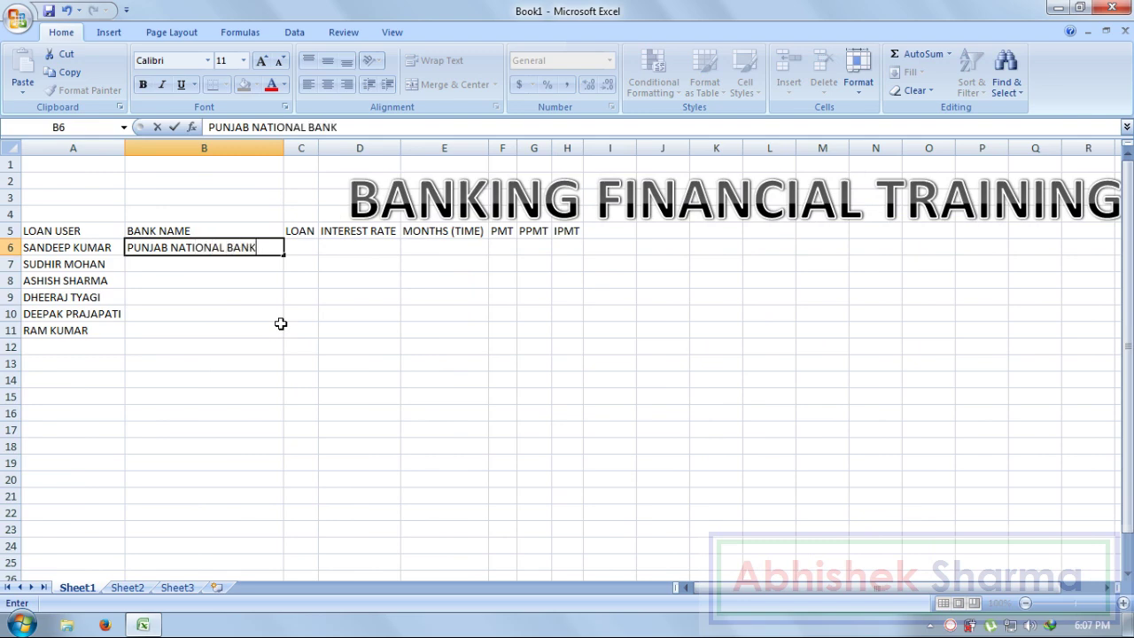
key(Return)
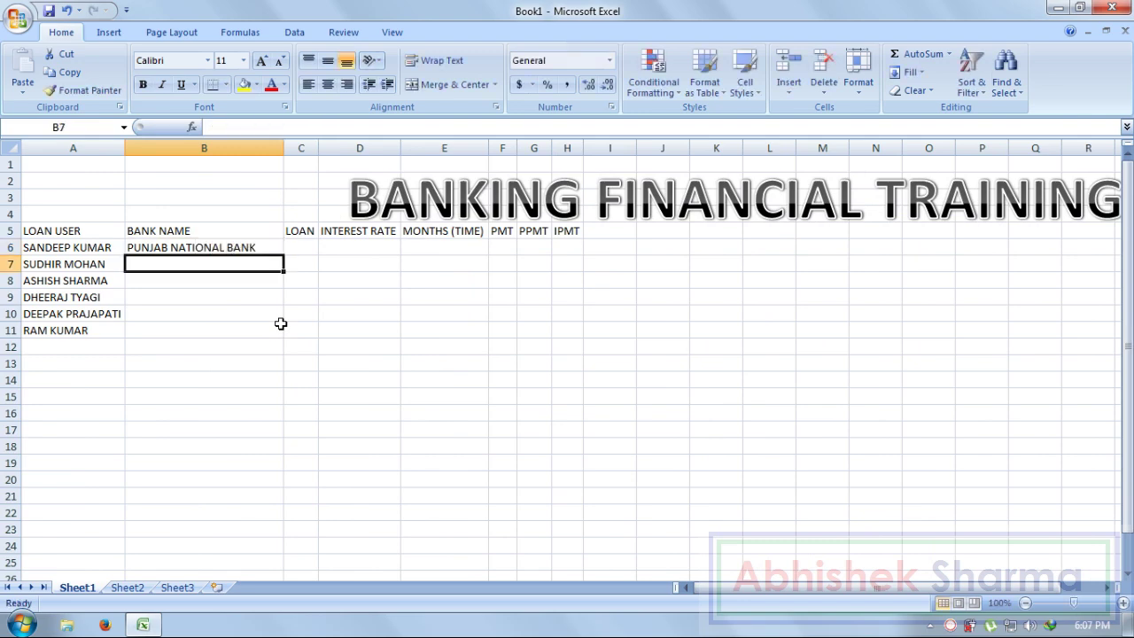
text(STATE BA)
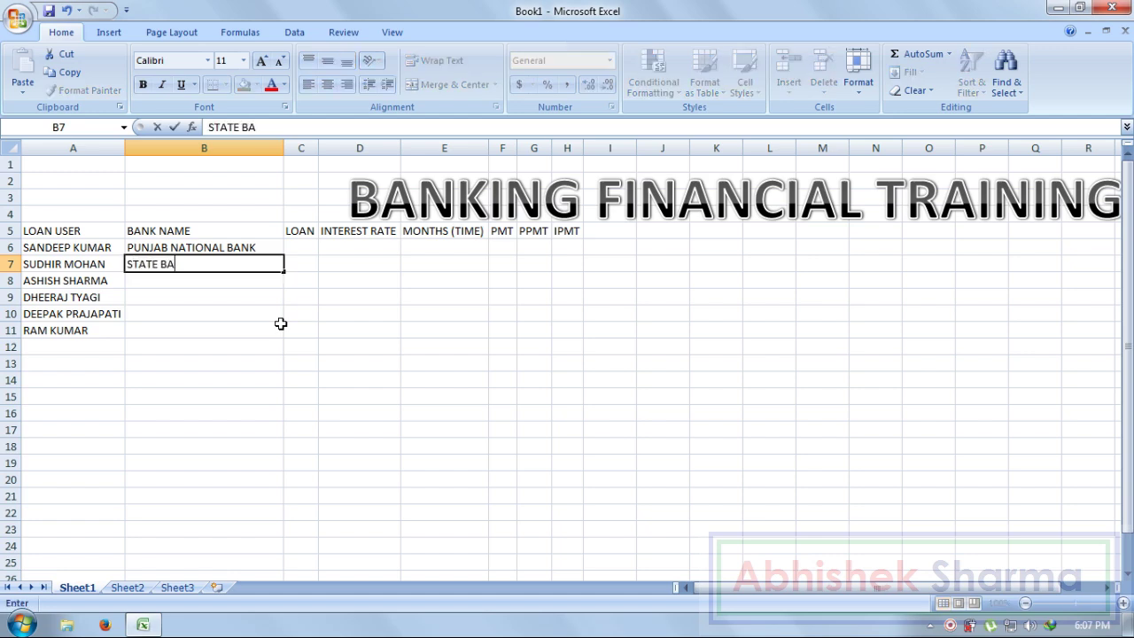
text(NK OF INDIA)
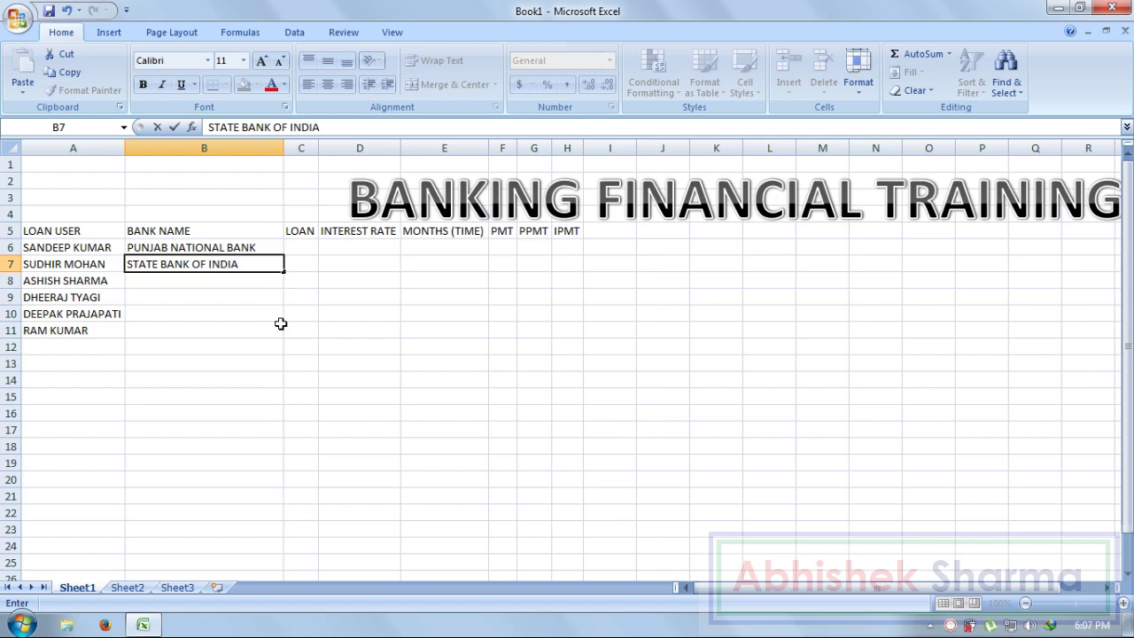
key(Return)
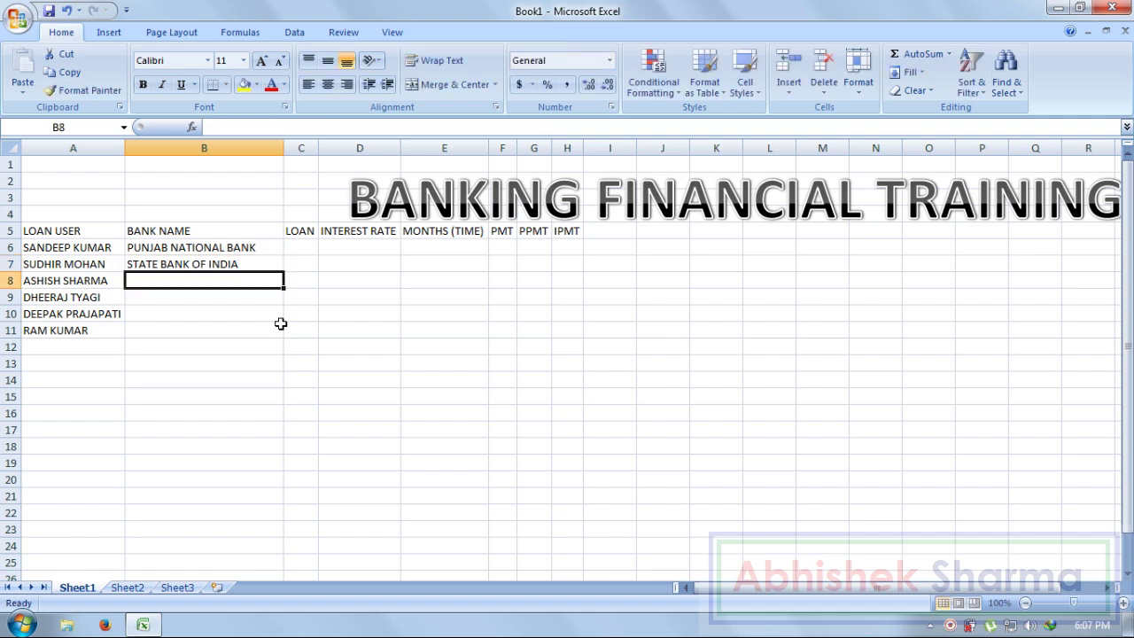
Enter ORIENTAL BANK OF COMMERCE in cell B8 and UNION BANK OF INDIA in cell B9.
text(OR)
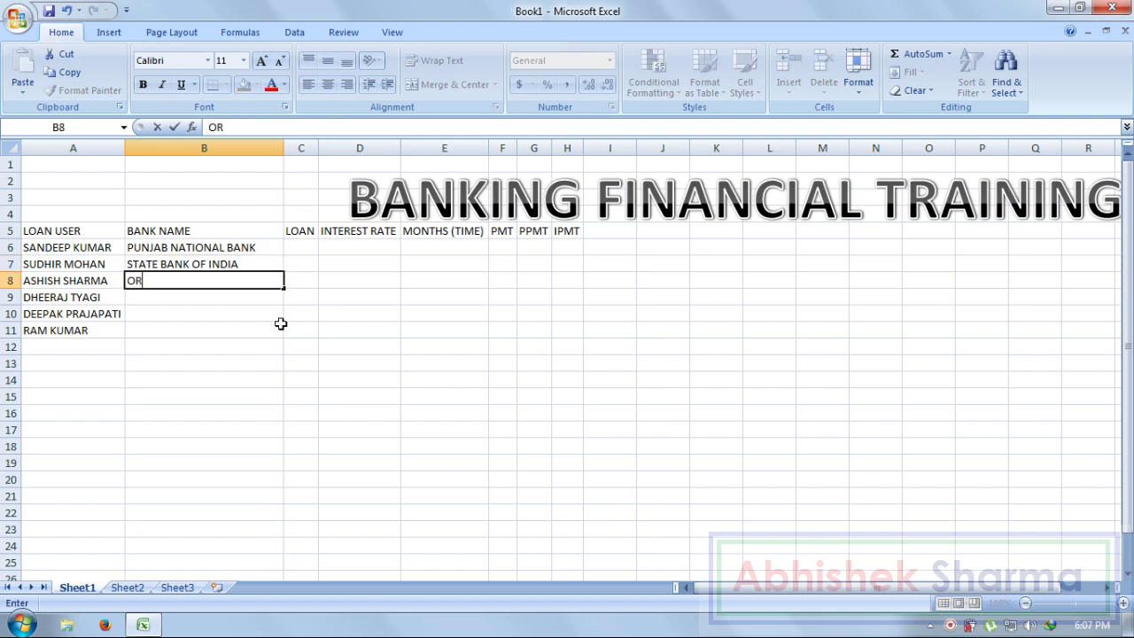
text(IENTAL BANL)
text(K )
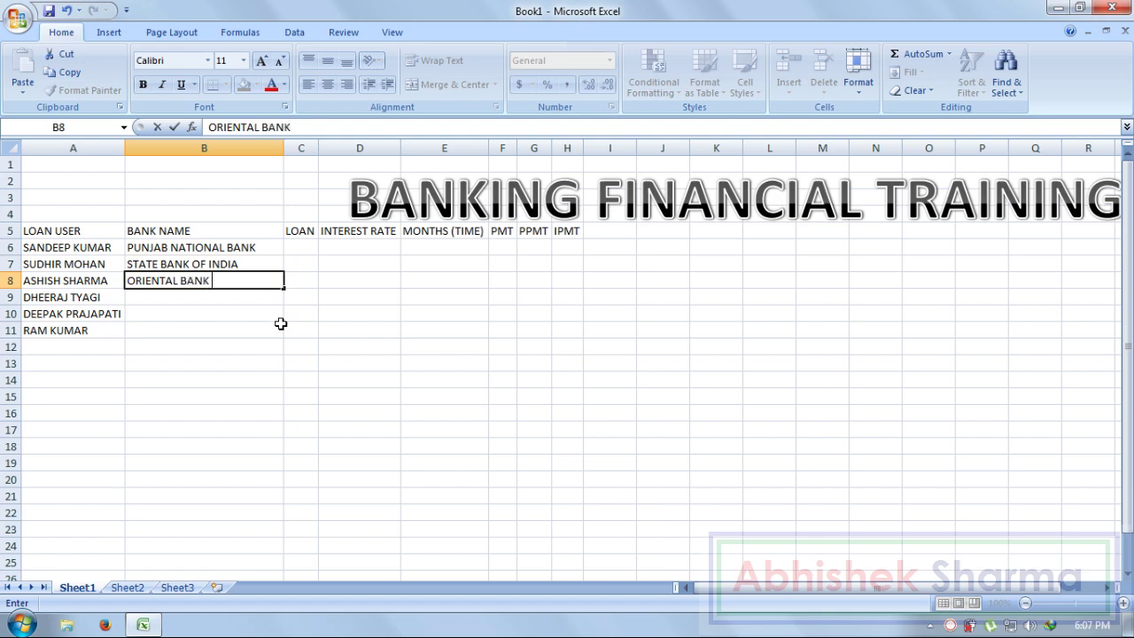
text(OF COMMERCE)
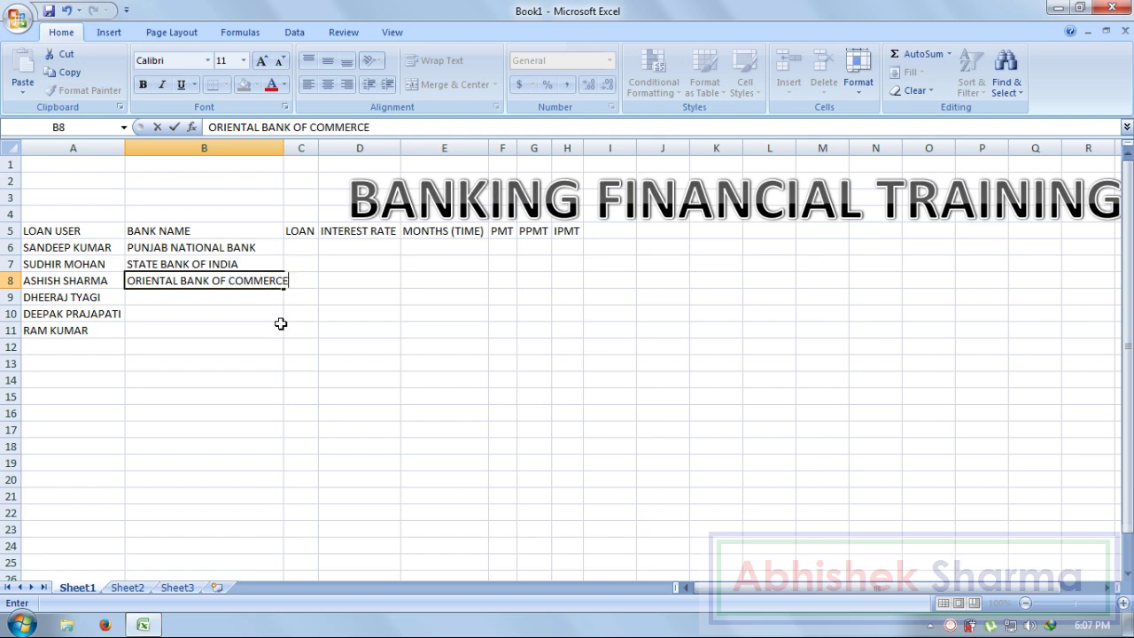
key(Return)
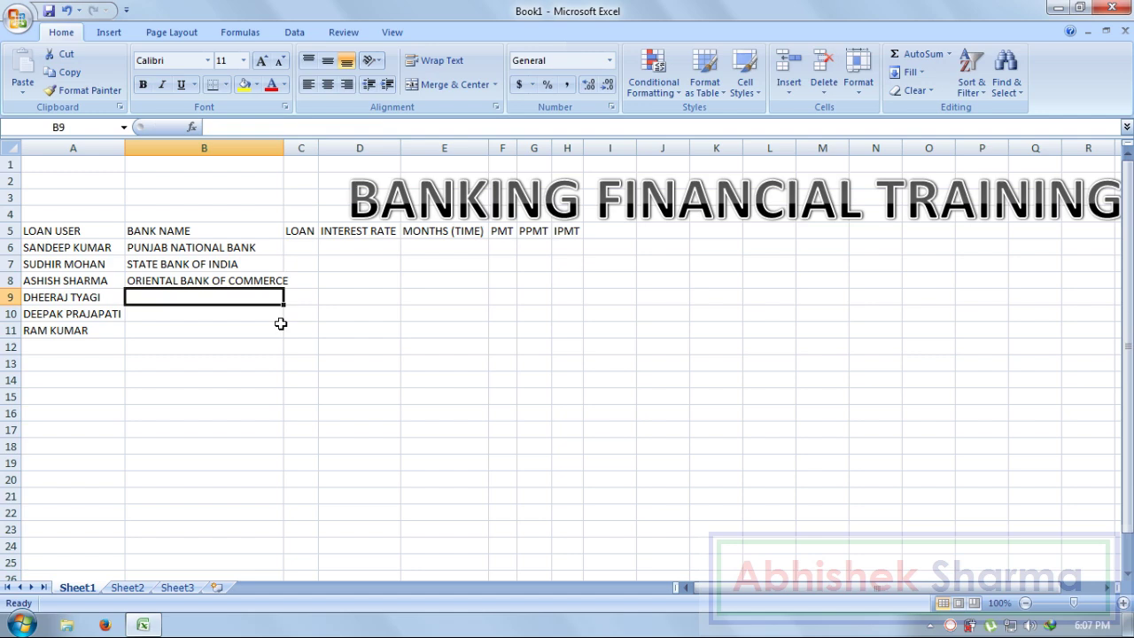
text(UNION BANK)
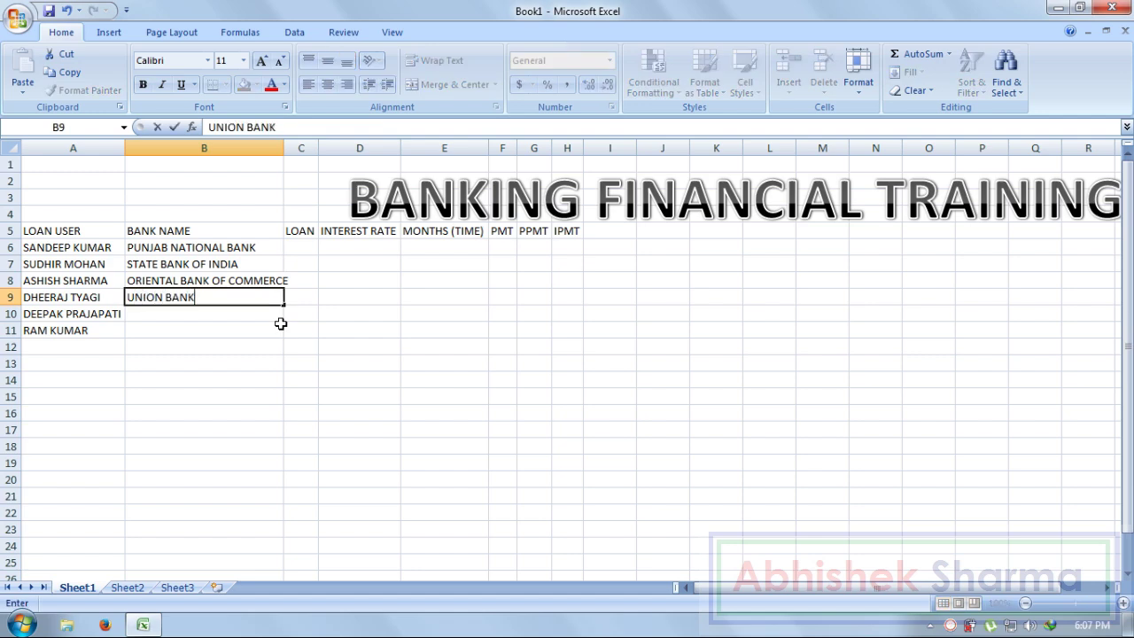
text( OF)
text(INDI)
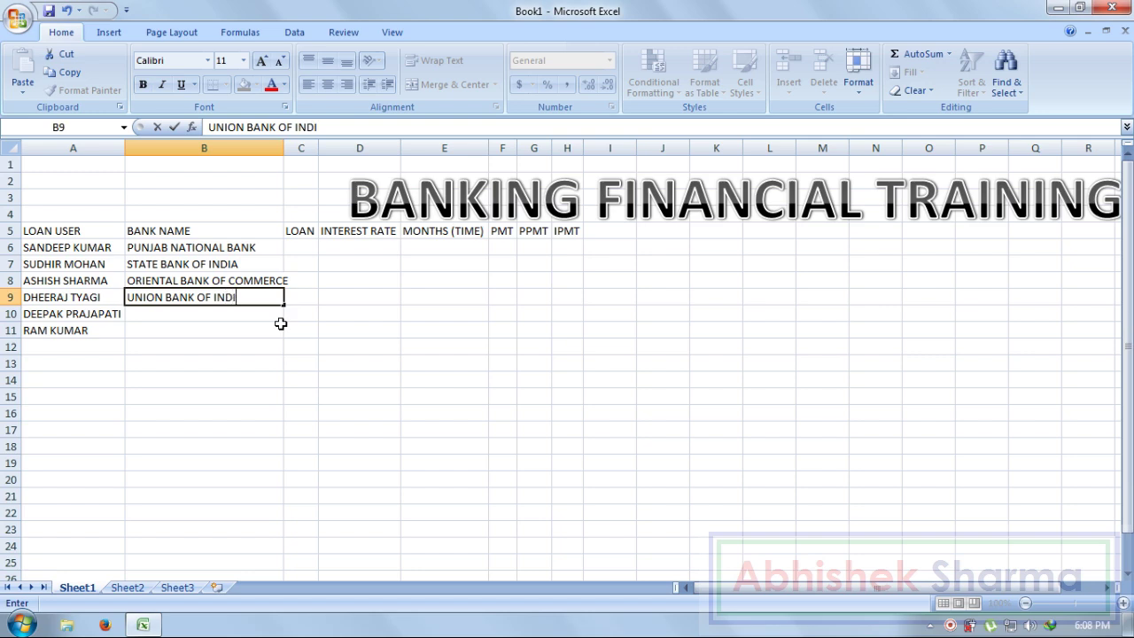
text(A)
key(Return)
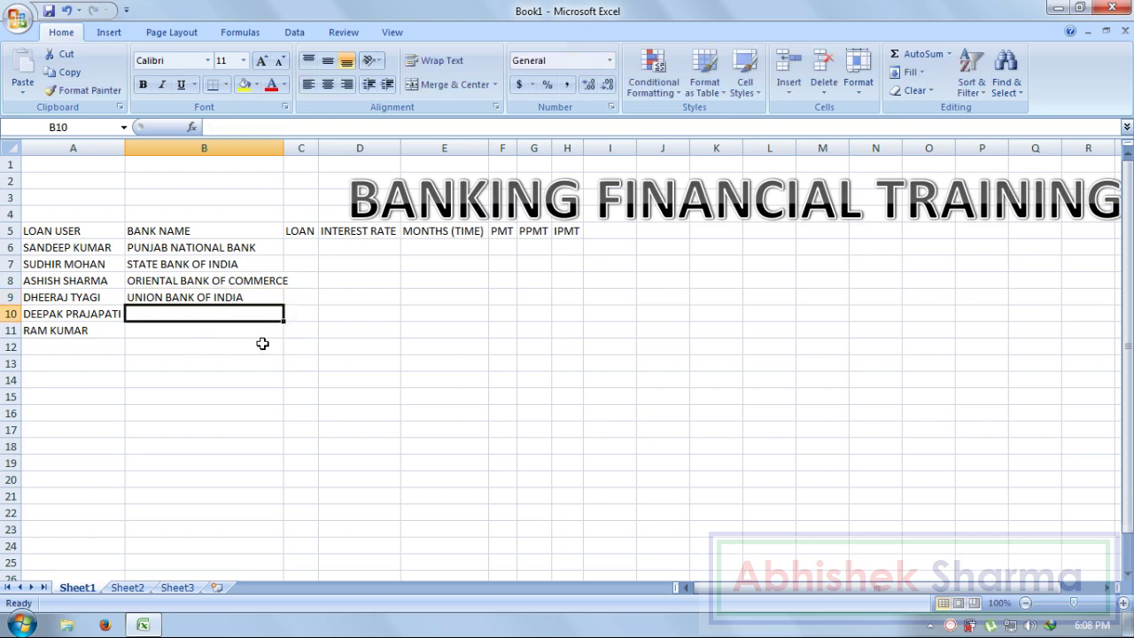
click(180, 251)
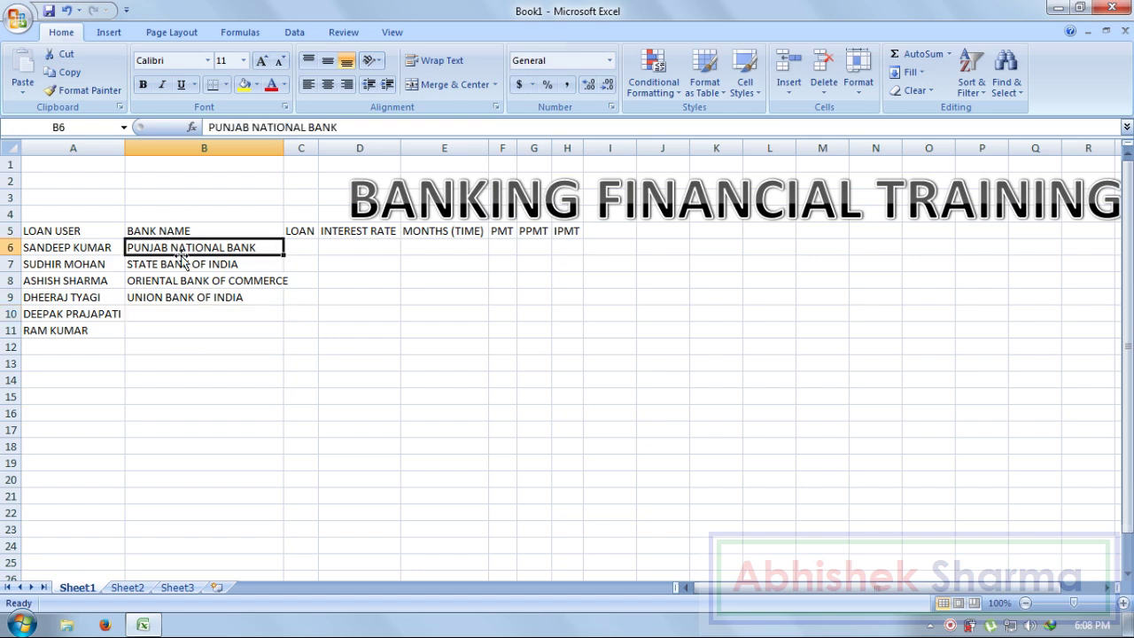
click(190, 265)
click(199, 284)
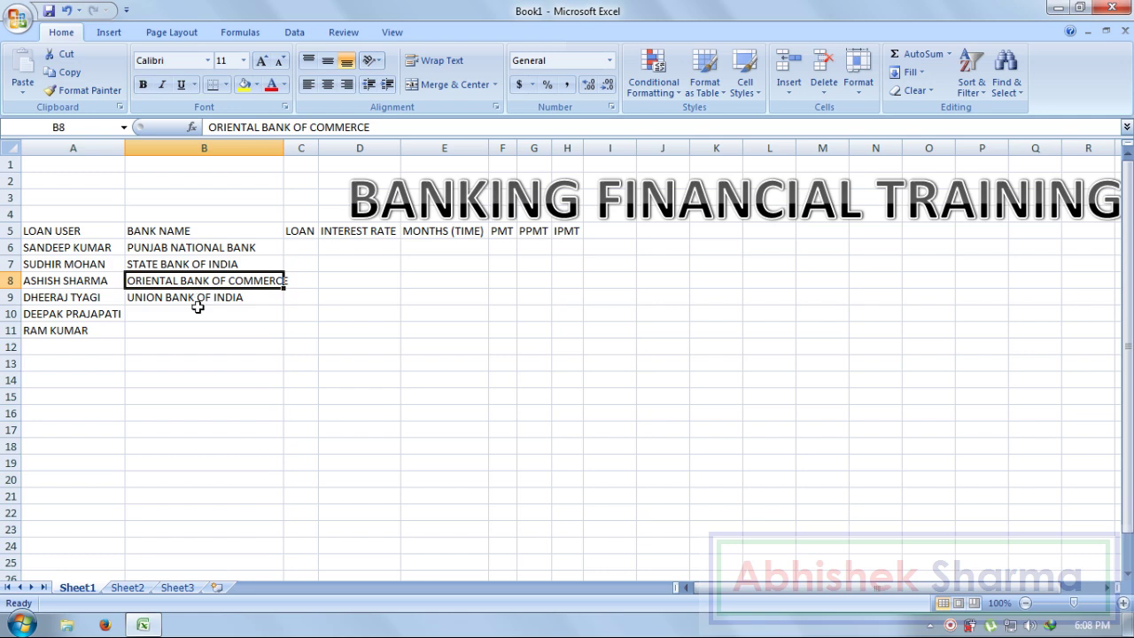
click(199, 301)
key(Down)
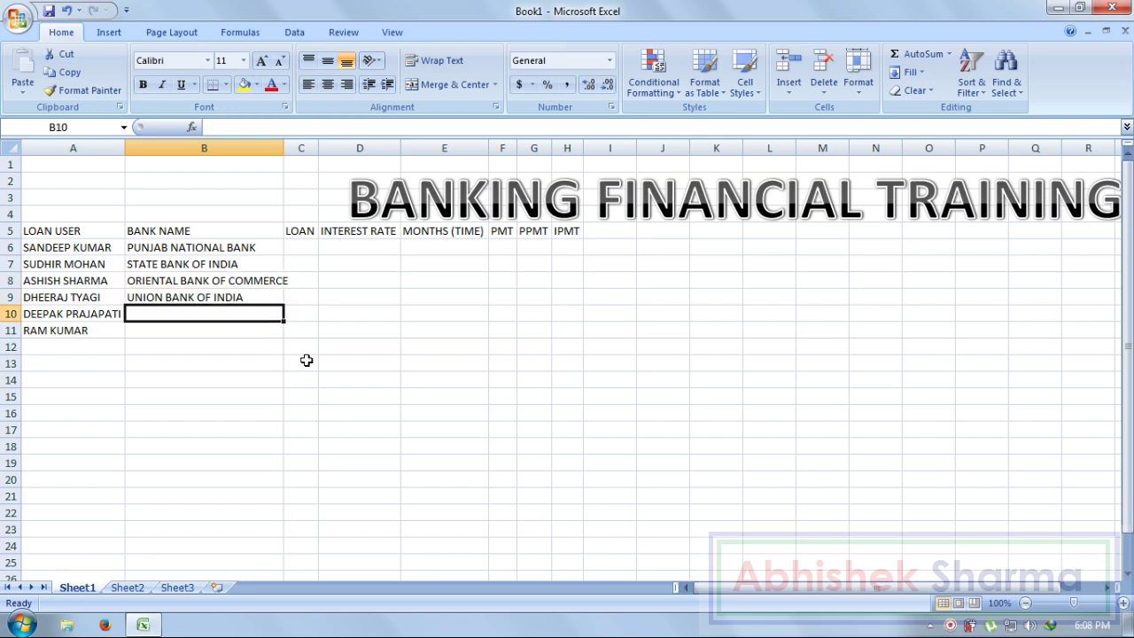
Enter IDBI BANK in cell B10 and BANK OF BARODA in cell B11.
text(IBC)
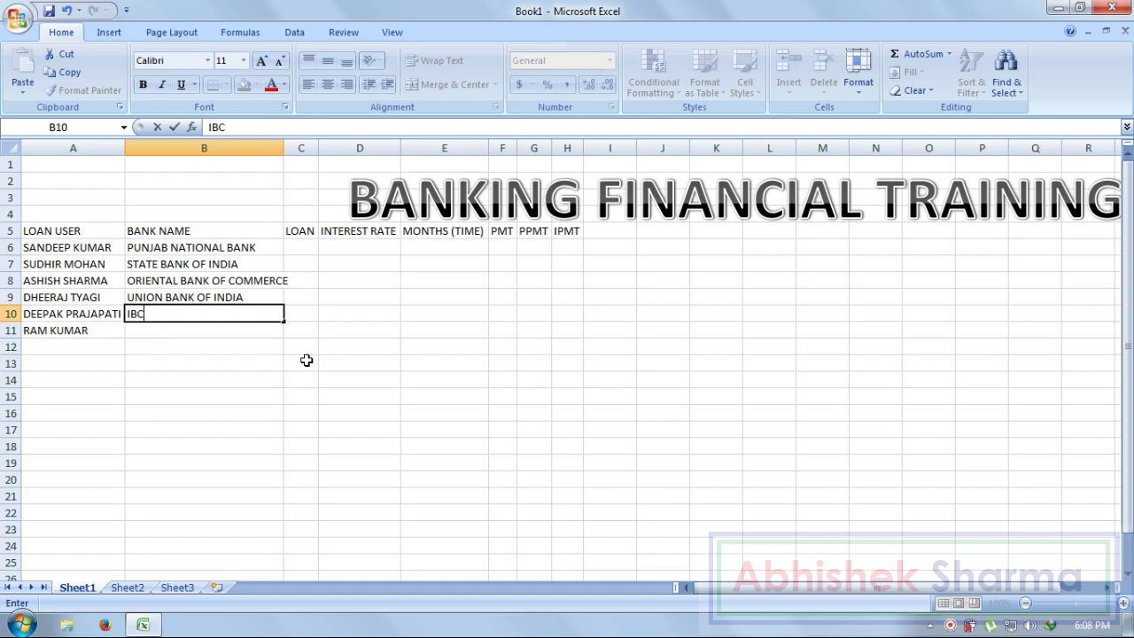
key(BackSpace)
key(BackSpace)
text(DBI BANK)
key(Return)
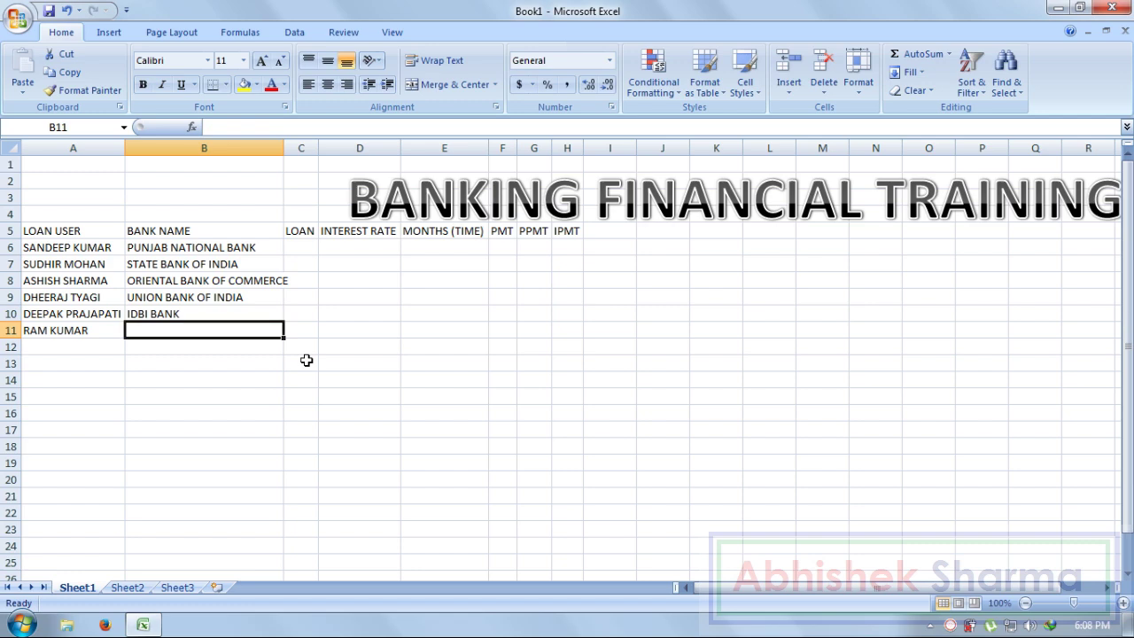
text(BANK O)
text(F )
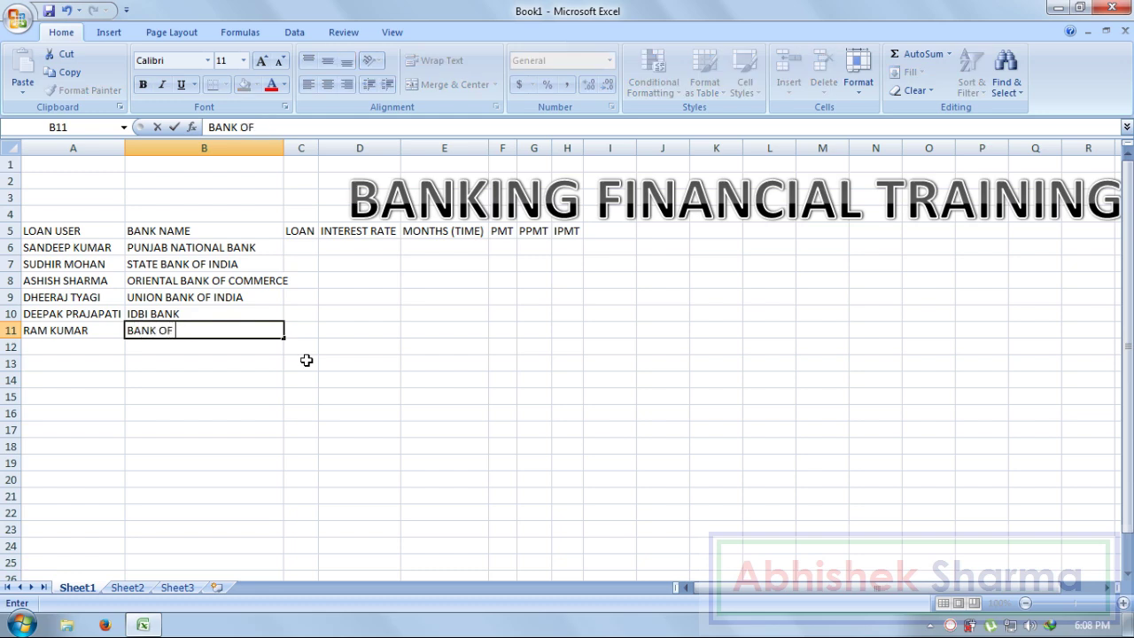
text(BARODA)
key(Return)
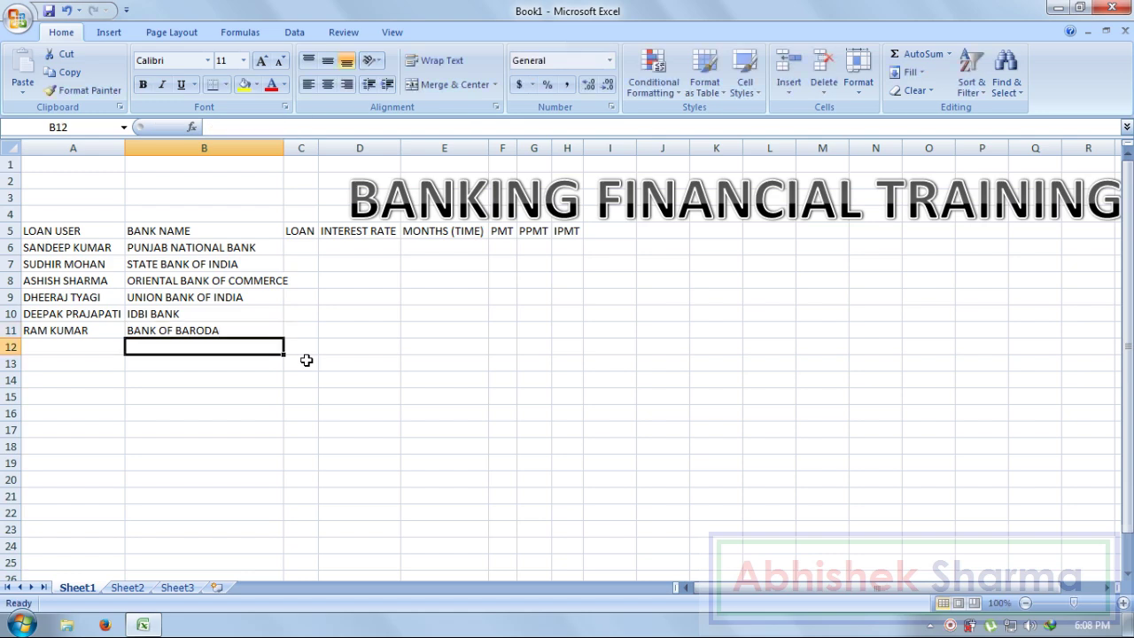
Select cell C6 under LOAN and widen column C to make room for the loan amounts.
key(Right)
key(Up)
key(Up)
key(Up)
key(Up)
key(Up)
key(Up)
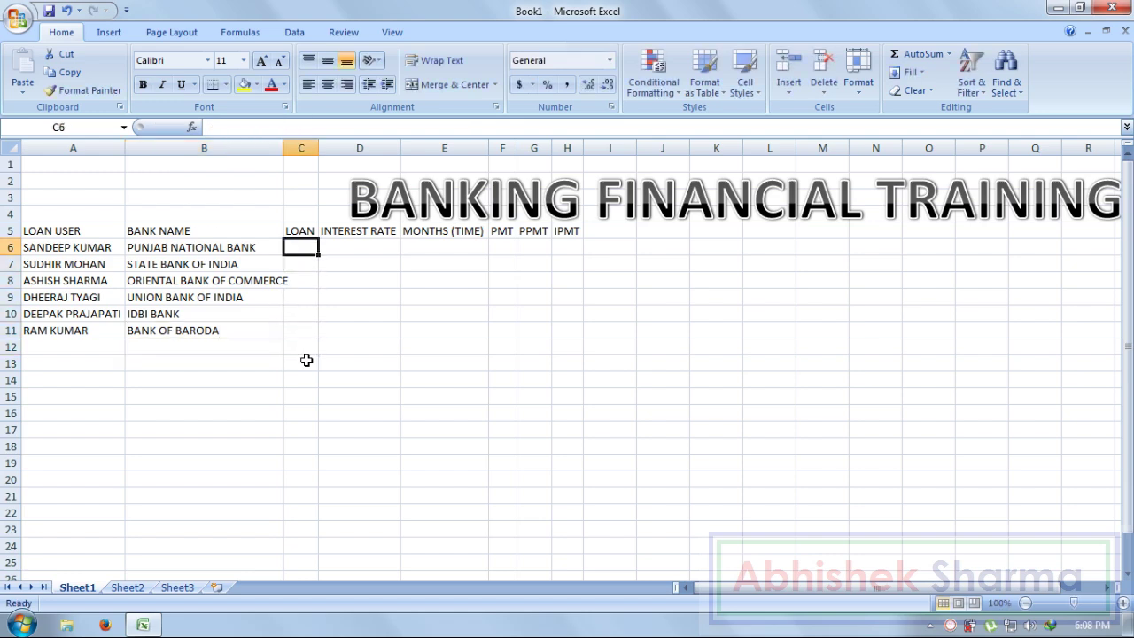
drag(320, 148, 355, 147)
Enter the loan amounts 150000, 250000 and 450000 in cells C6 to C8 under LOAN.
text(15)
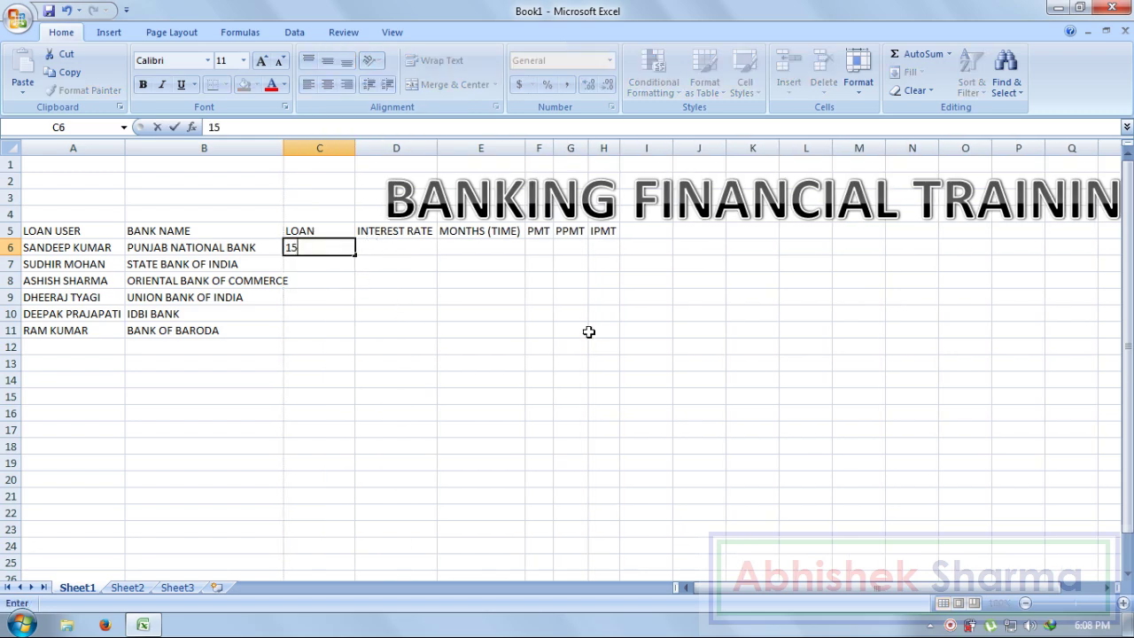
text(0000)
key(Return)
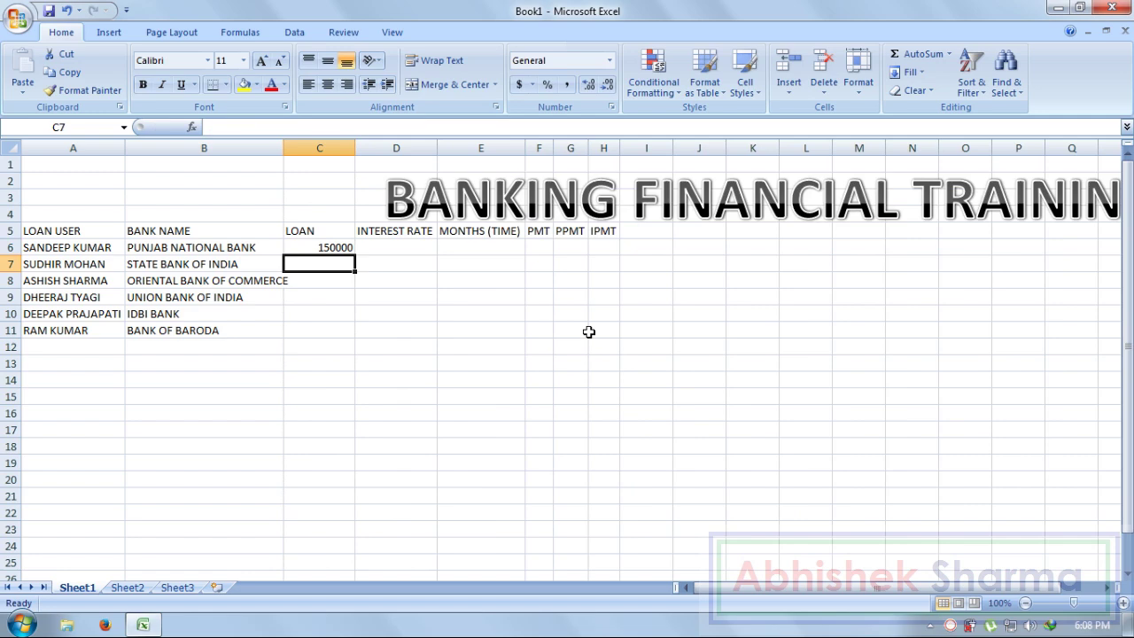
text(250000)
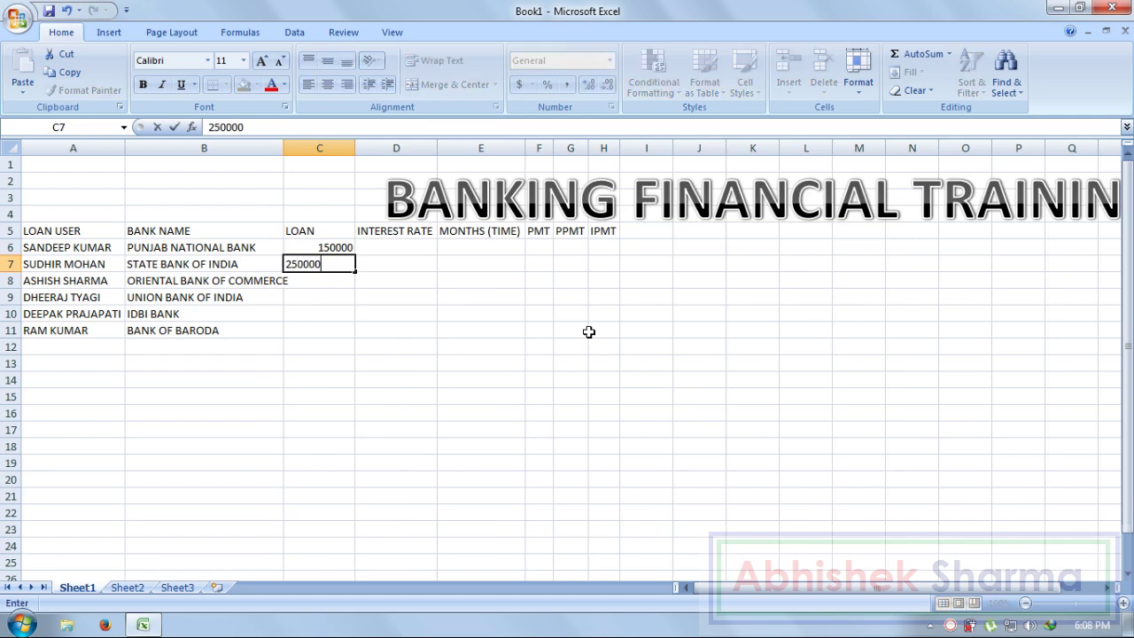
key(Return)
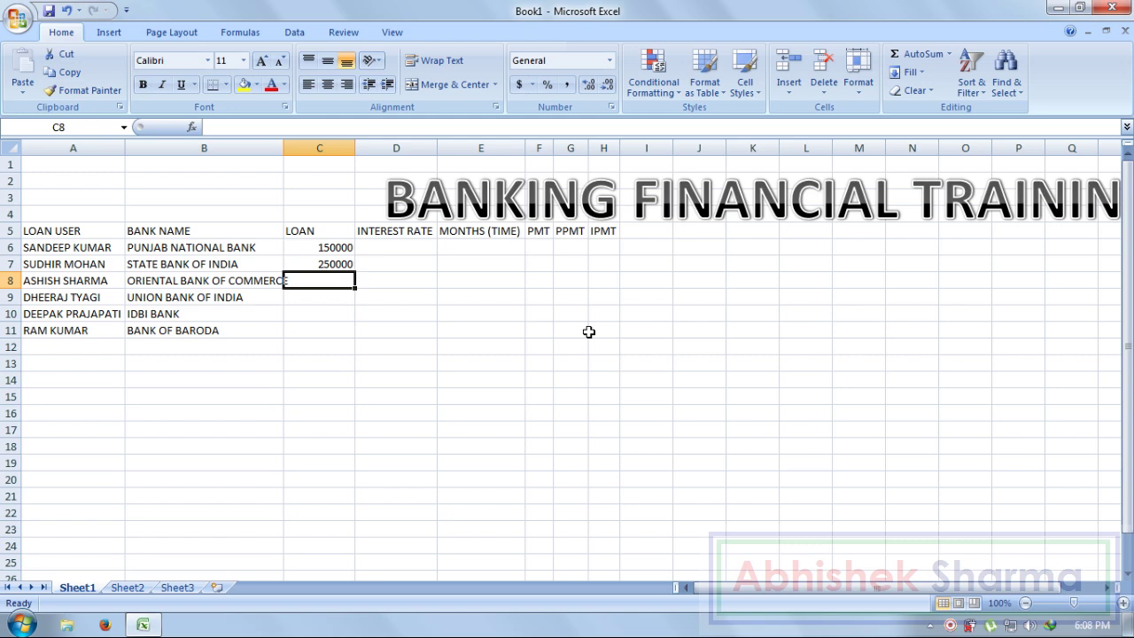
text(450000)
key(Return)
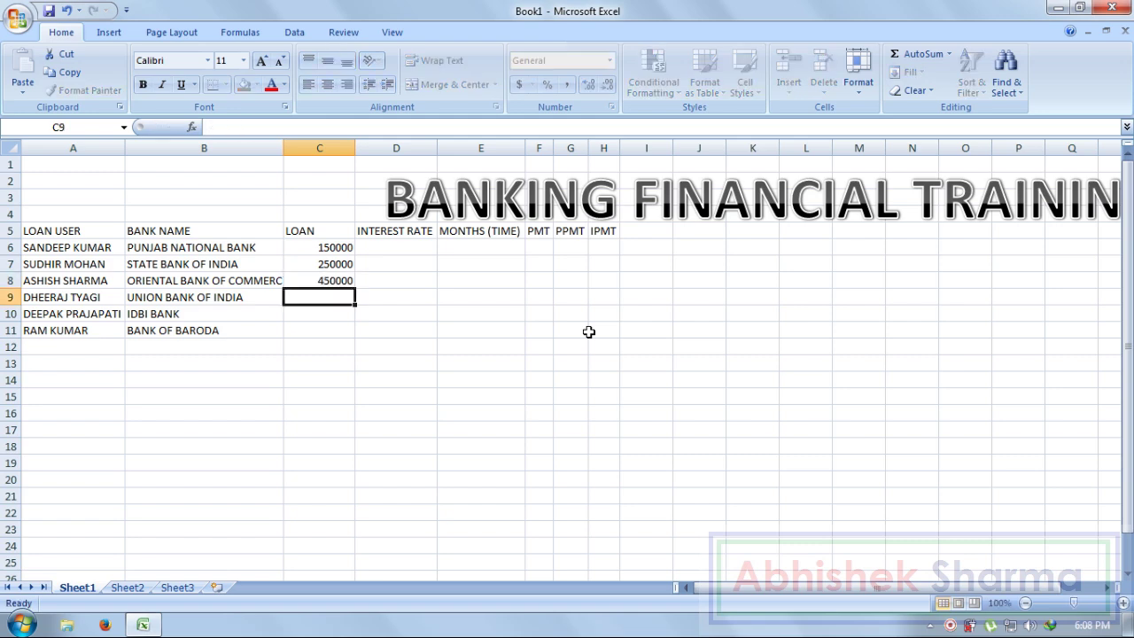
Enter the loan amounts 500000, 650000 and 700000 in cells C9 to C11 under LOAN.
text(500000)
key(Return)
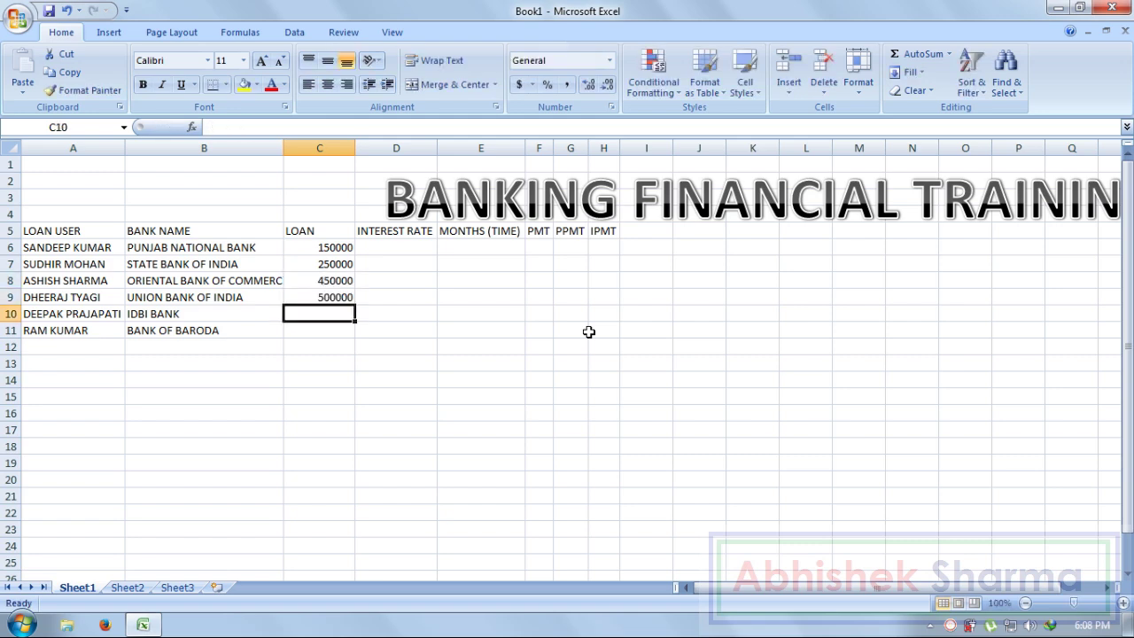
text(650000)
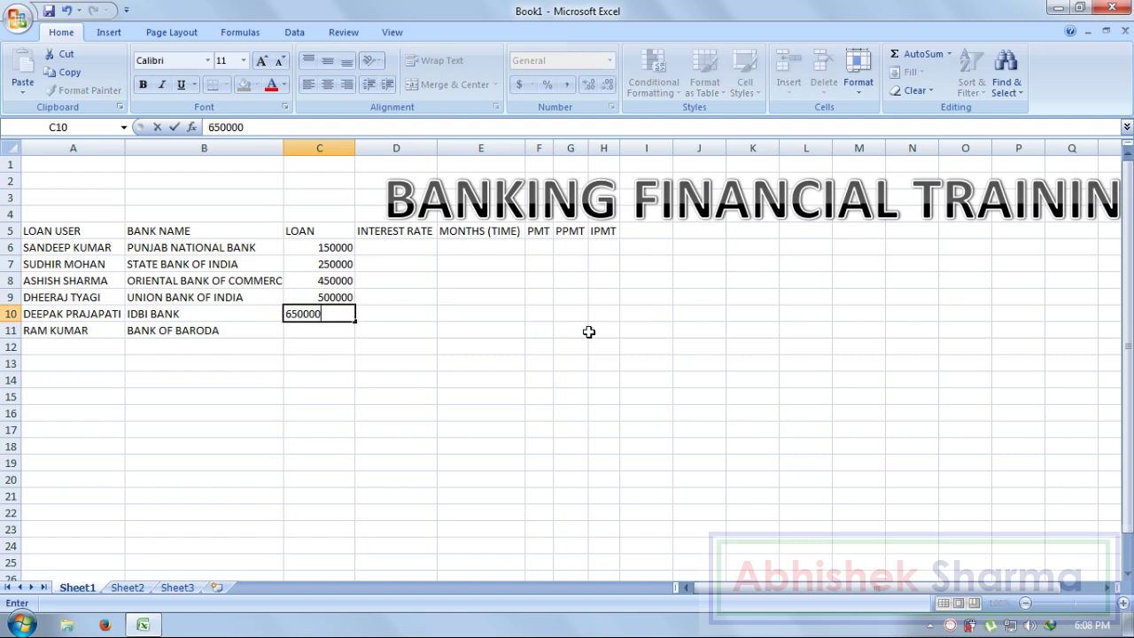
key(Return)
text(700000)
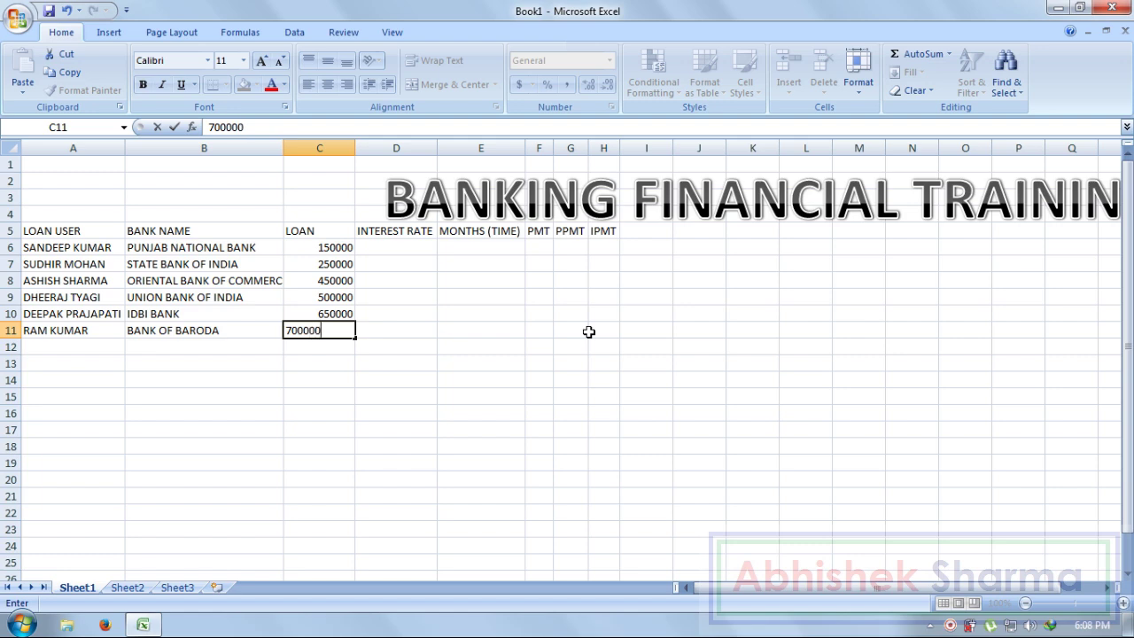
key(Return)
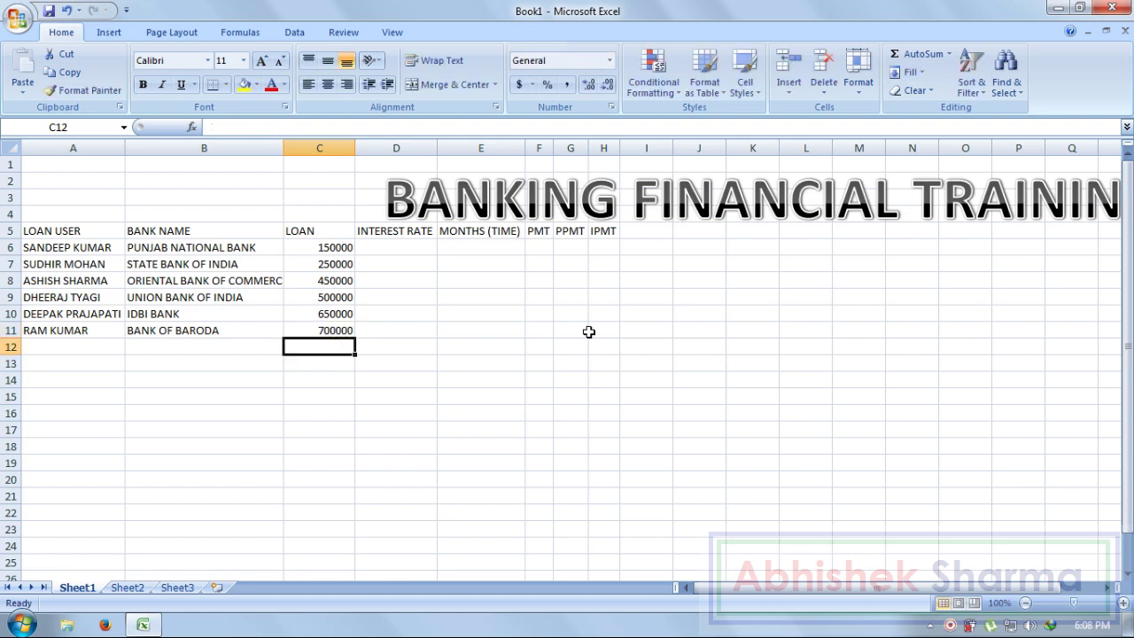
Enter the interest rates 5%, 7% and 9% in cells D6 to D8 under INTEREST RATE.
key(Right)
key(Up)
key(Up)
key(Up)
key(Up)
key(Up)
key(Up)
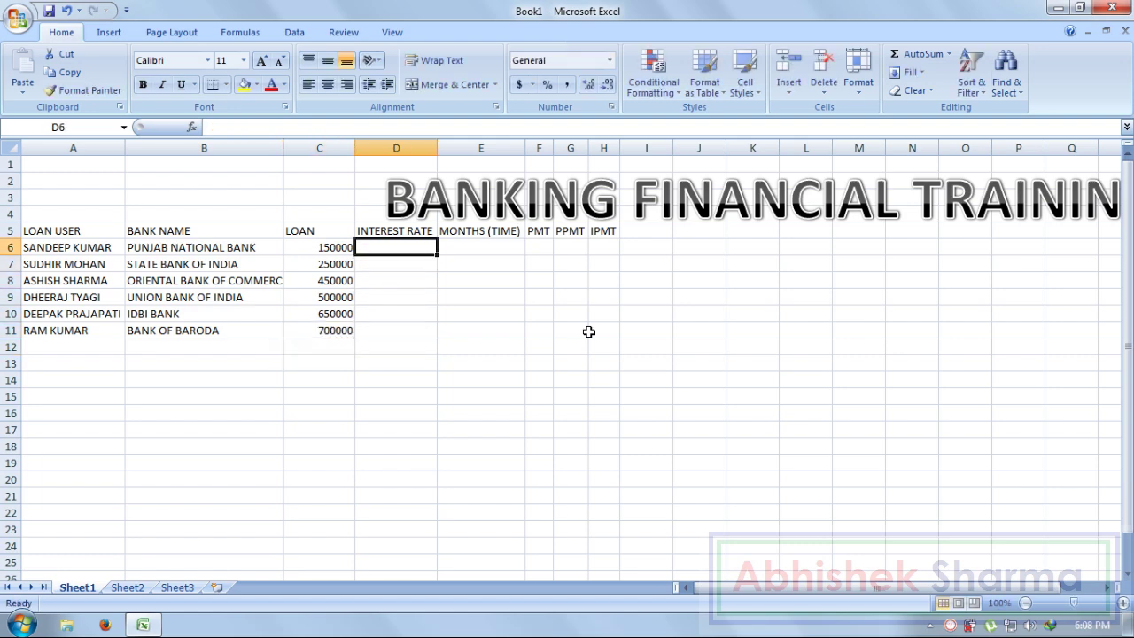
text(5%)
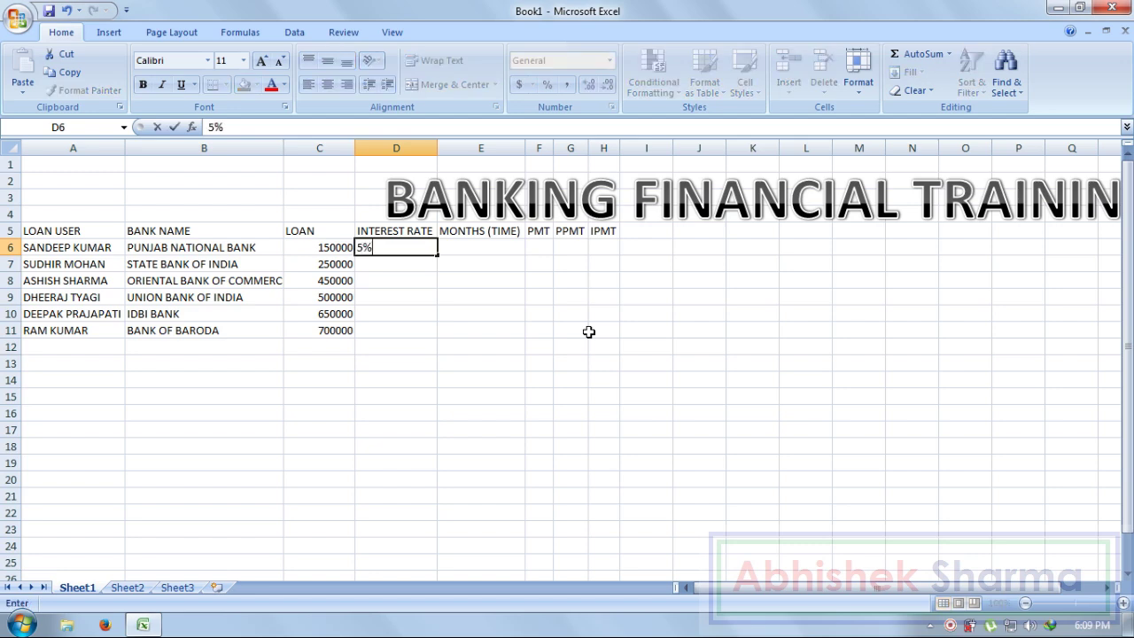
key(Return)
text(7)
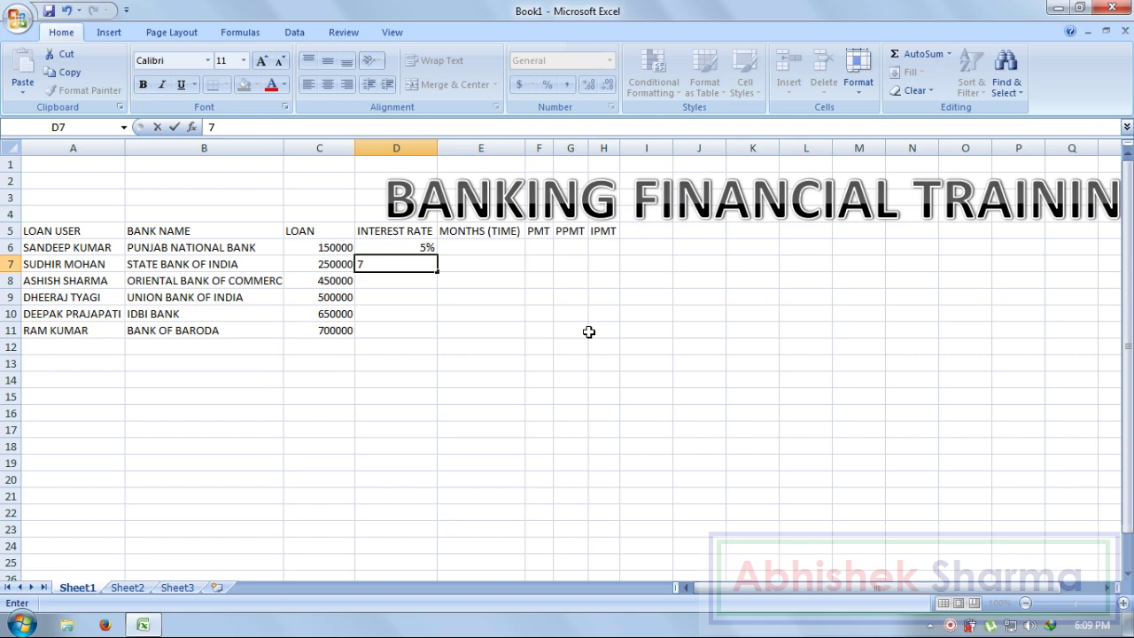
text(%)
key(Return)
text(9%)
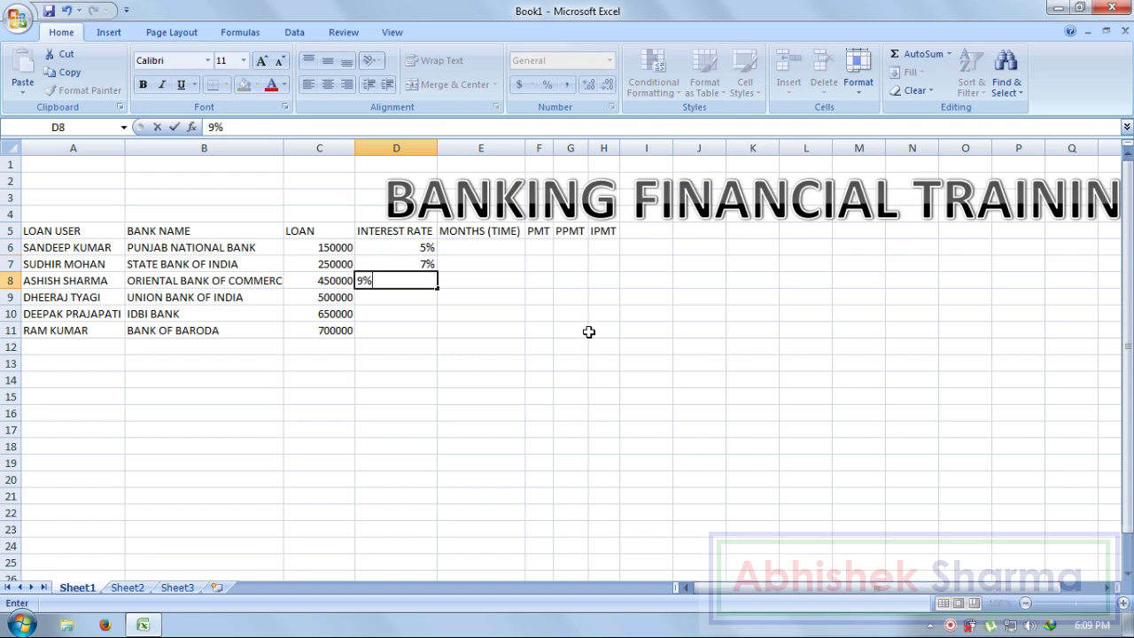
key(Return)
Enter the interest rates 6%, 8% and 12% in cells D9 to D11 under INTEREST RATE.
text(6)
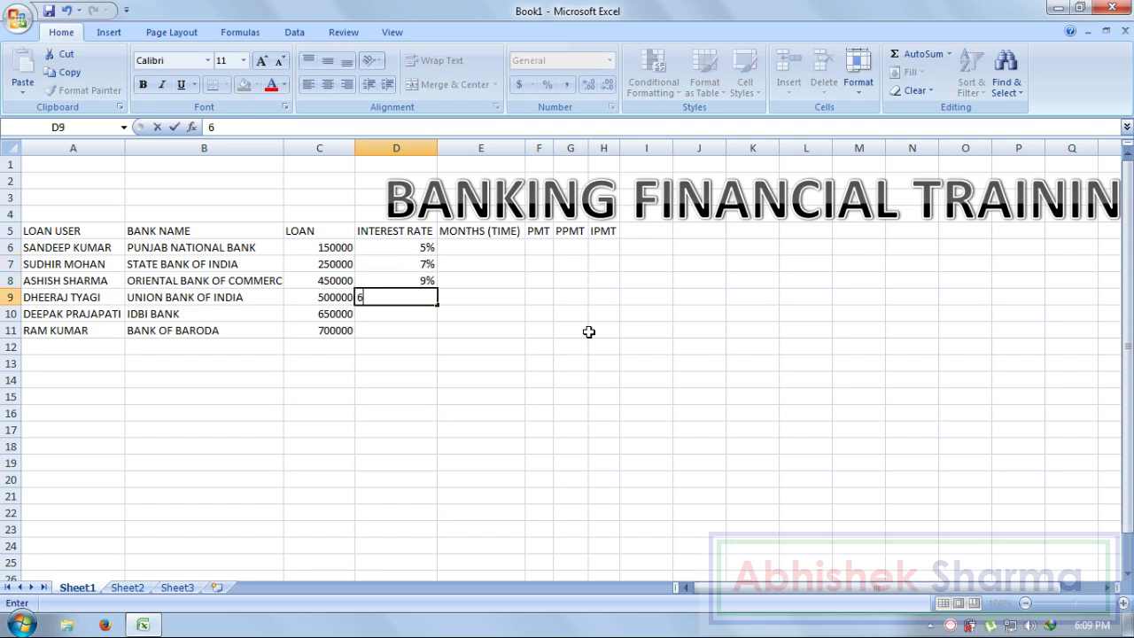
text(%)
key(Return)
text(8)
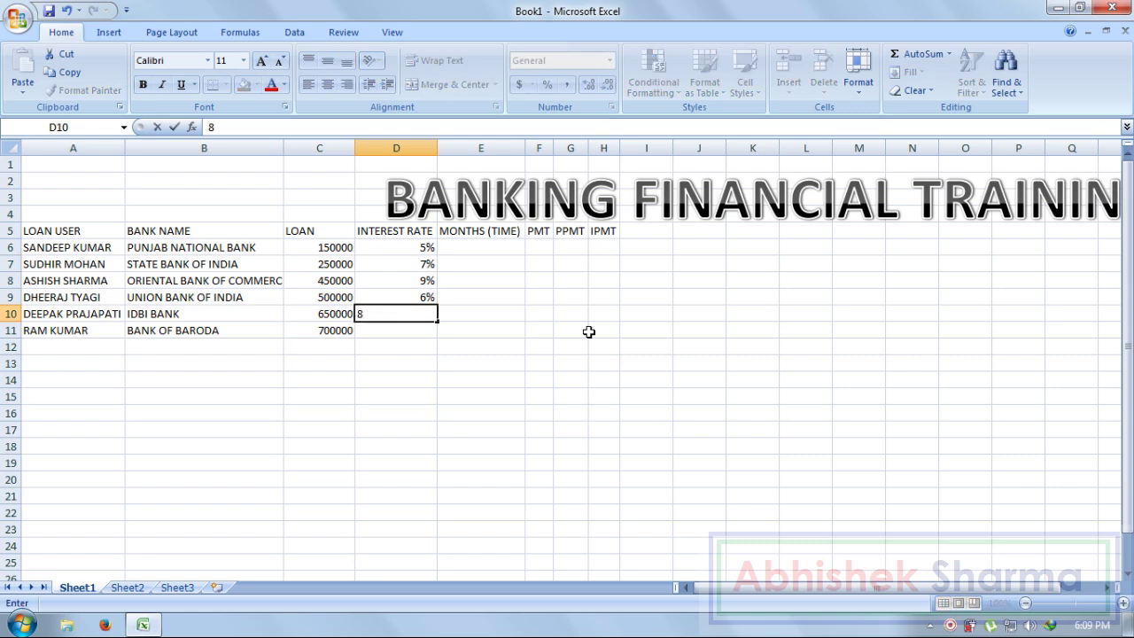
text(%)
key(Return)
text(12)
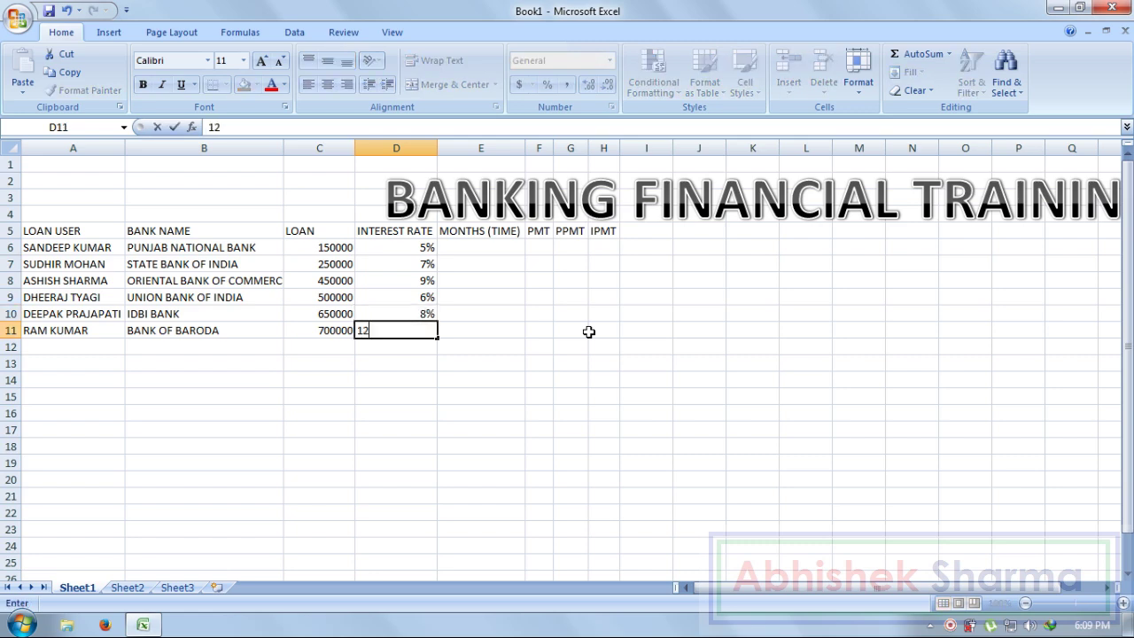
text(%)
key(Right)
Enter the loan periods 24, 36 and 48 in cells E6 to E8 under MONTHS (TIME).
key(Up)
key(Up)
key(Up)
key(Up)
key(Up)
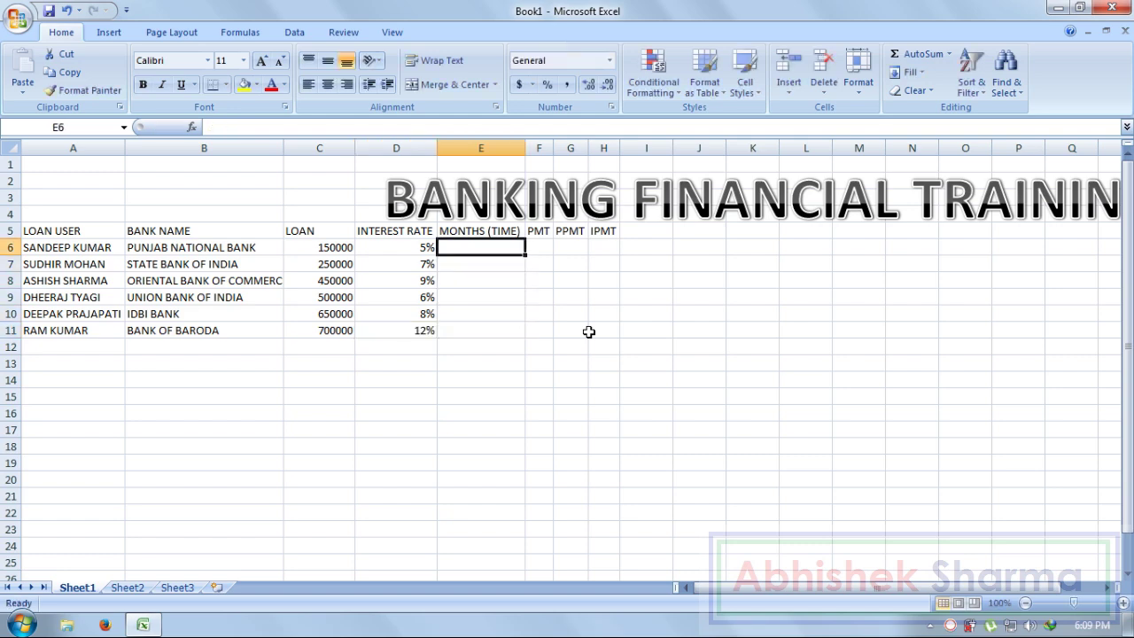
text(24)
key(Return)
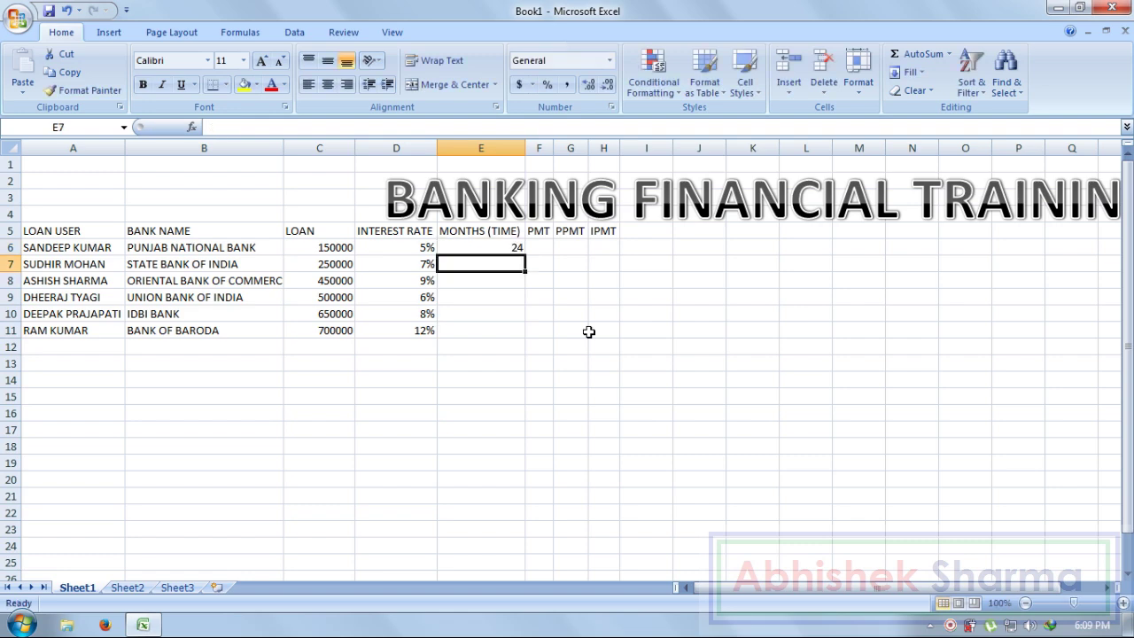
text(36)
key(Return)
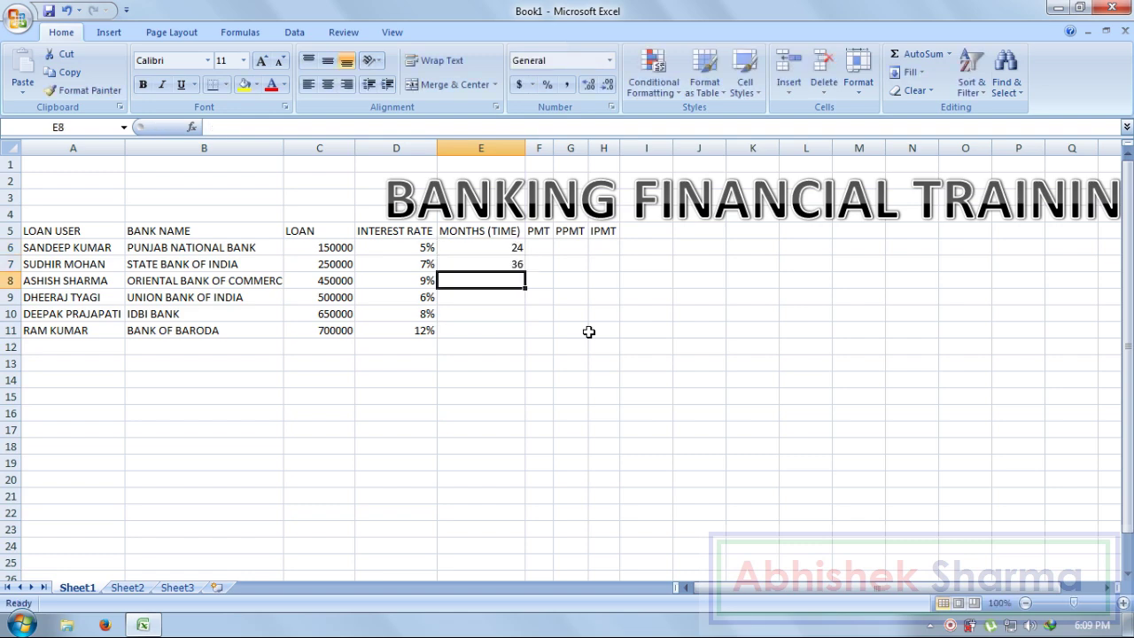
text(48)
key(Return)
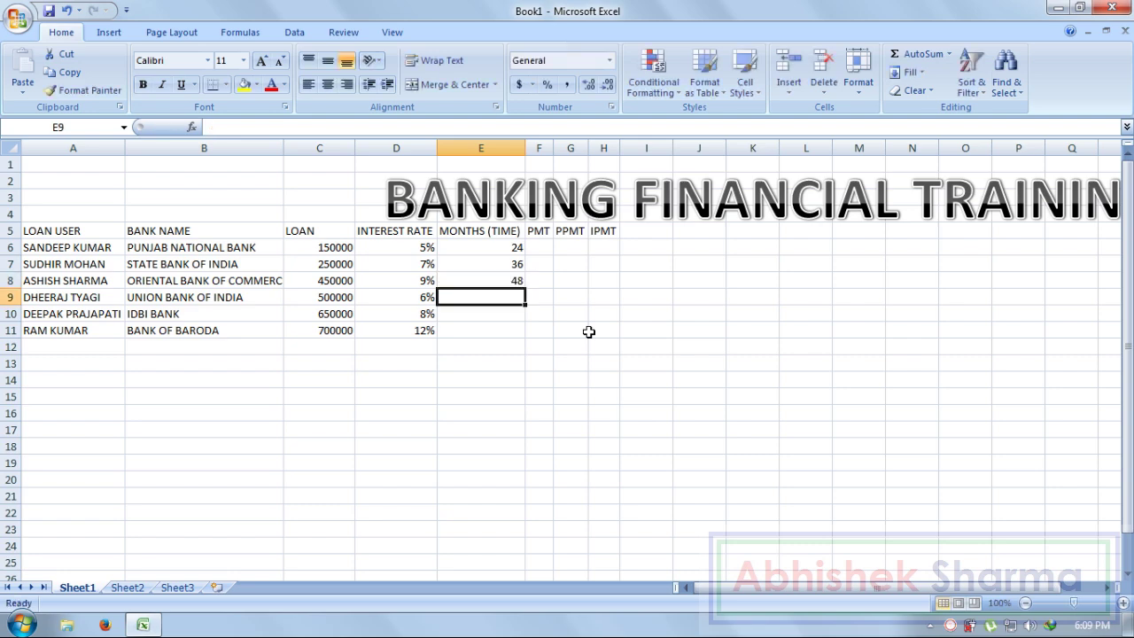
Enter the loan periods 12, 32 and 36 in cells E9 to E11 under MONTHS (TIME).
text(12)
key(Return)
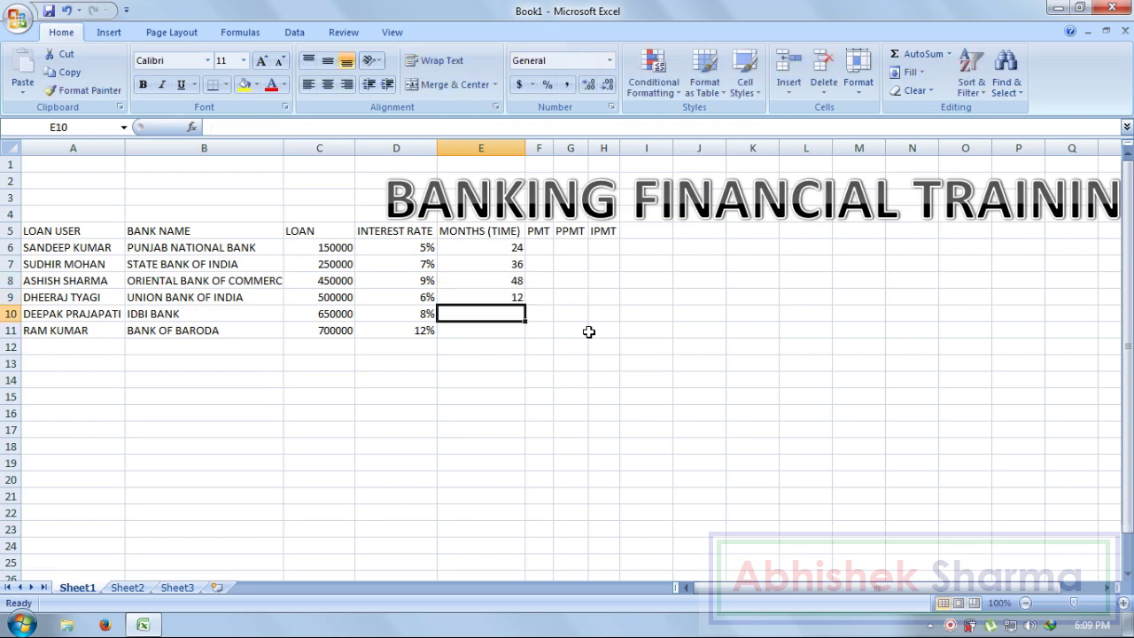
text(32)
key(Return)
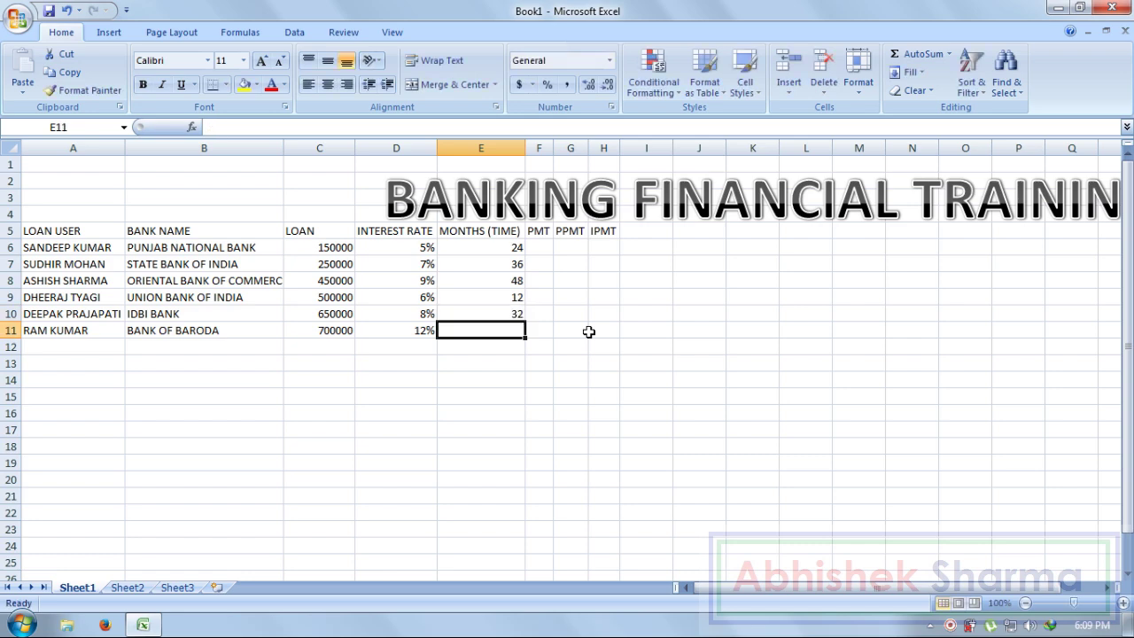
text(36)
key(Return)
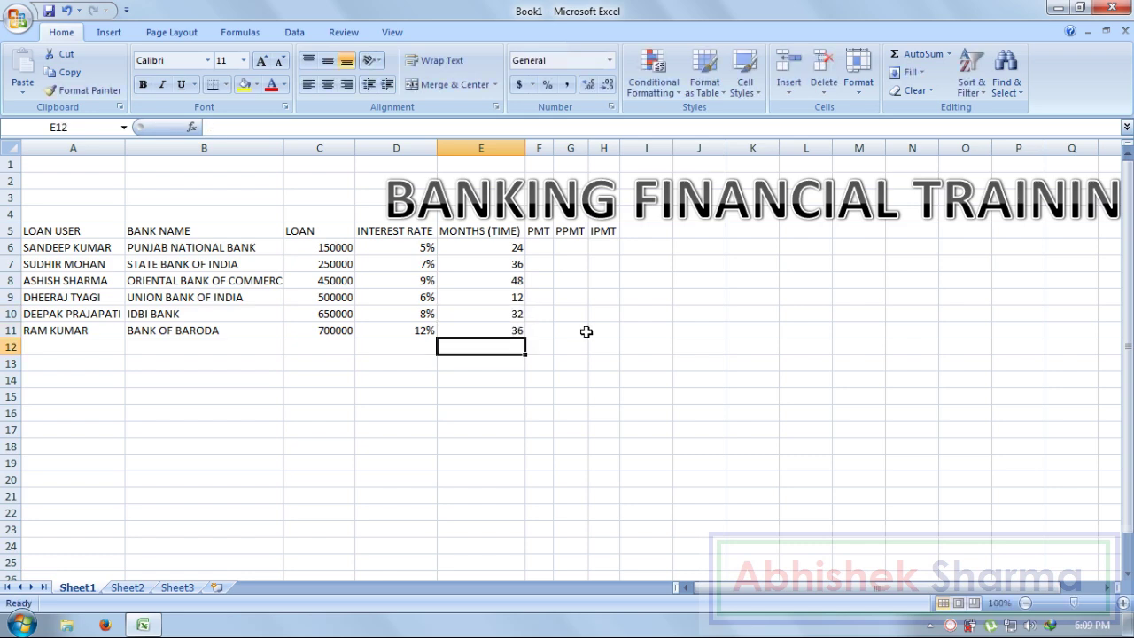
Make the whole heading row 5 bold and underlined.
drag(33, 264, 34, 280)
click(11, 230)
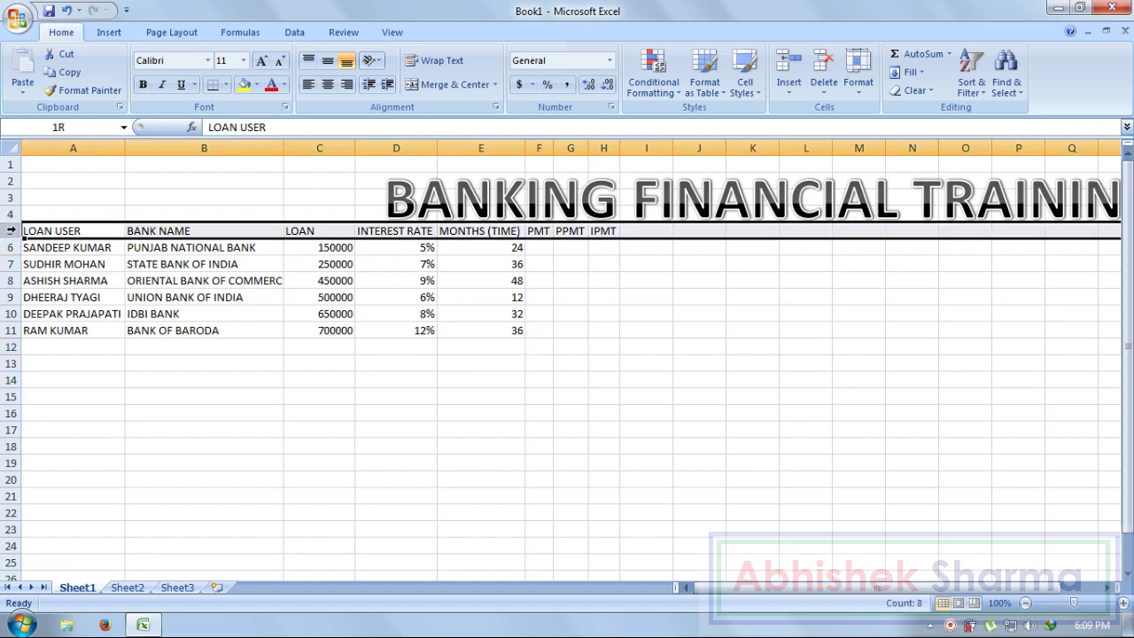
click(143, 84)
click(180, 85)
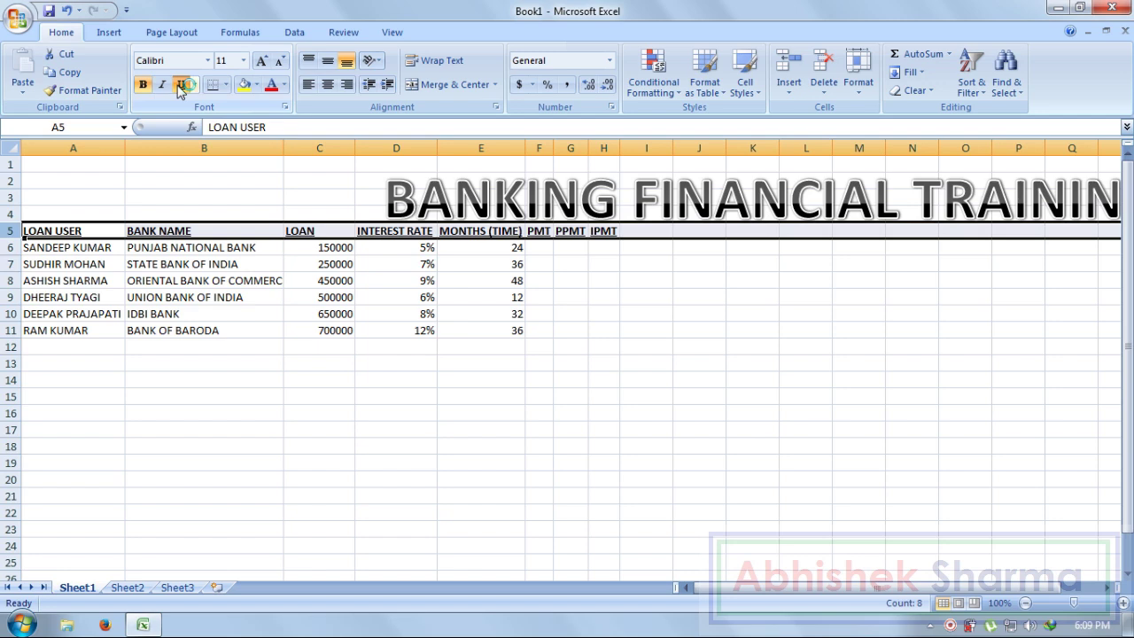
Give heading row 5 a black fill and yellow font color, and deselect the row.
click(256, 84)
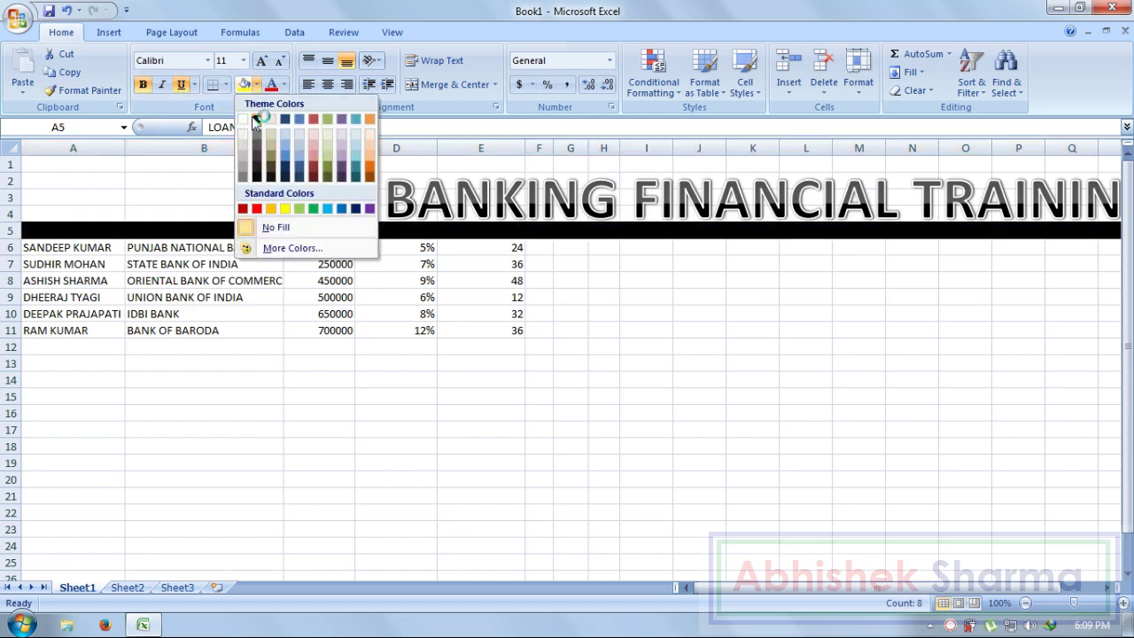
click(257, 115)
click(284, 84)
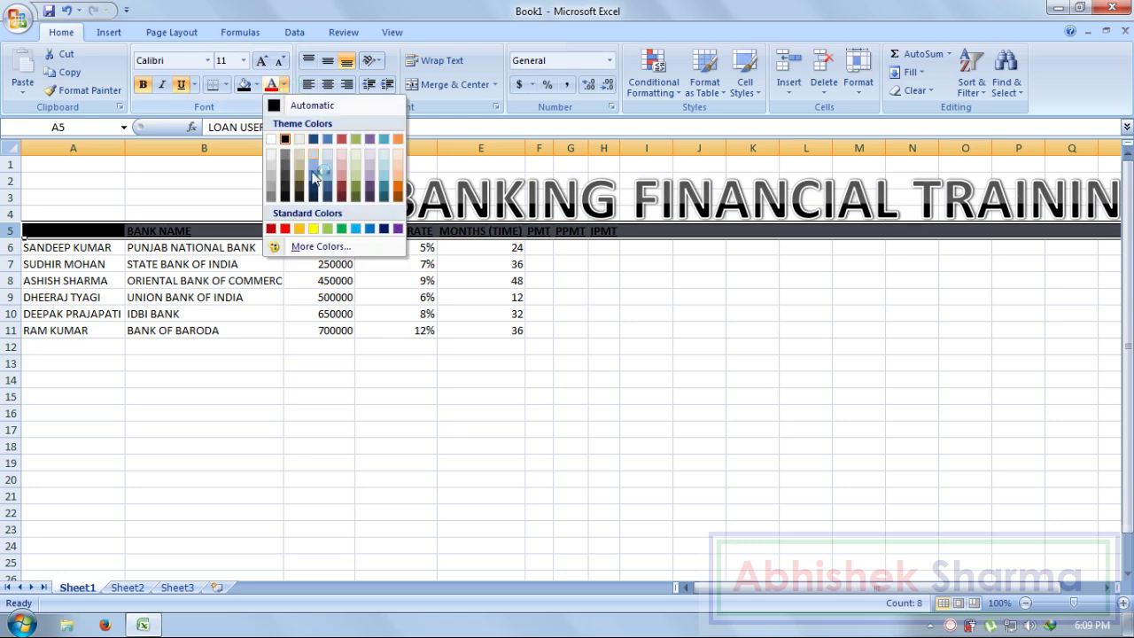
click(310, 230)
click(413, 347)
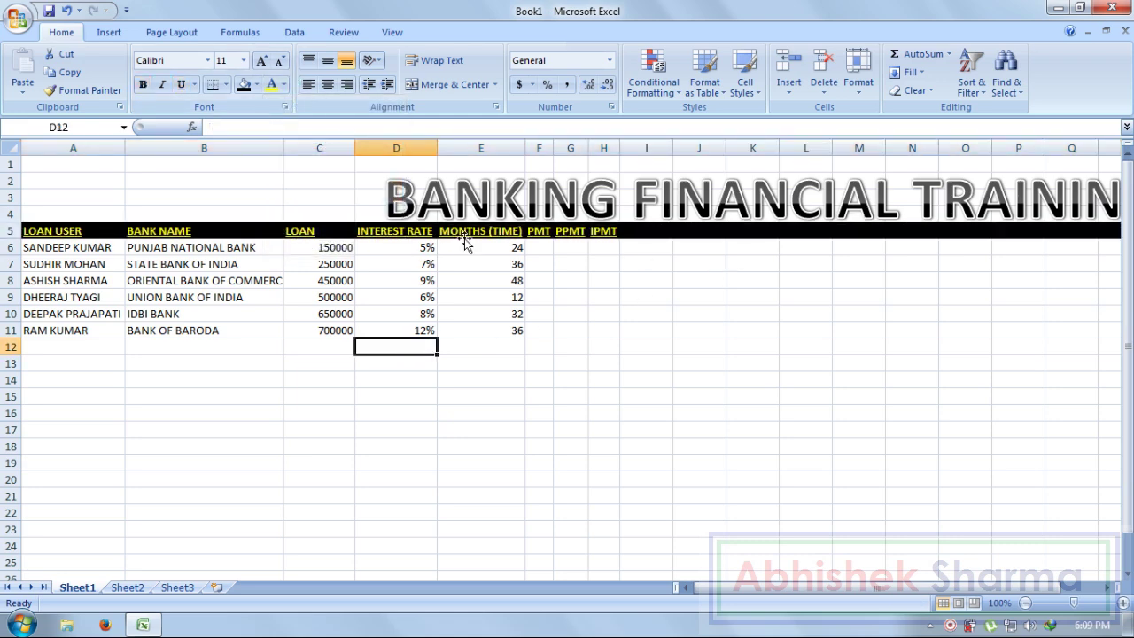
click(60, 231)
click(647, 347)
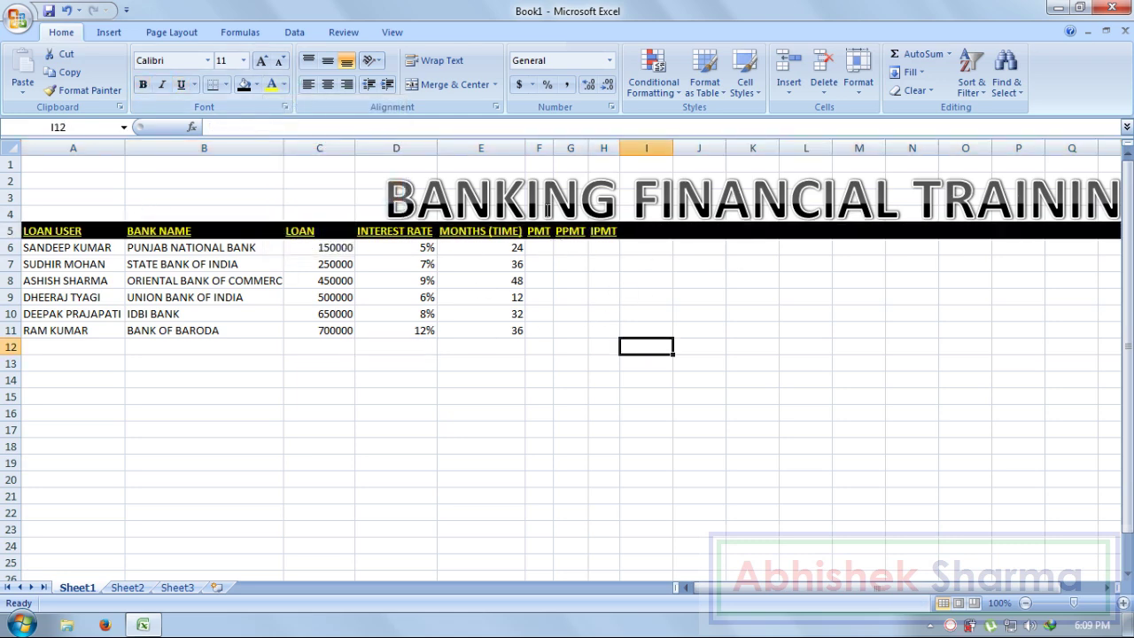
Widen the PMT, PPMT and IPMT columns F to H to make room for the payment figures.
drag(552, 146, 707, 148)
drag(636, 148, 672, 148)
click(683, 325)
click(557, 400)
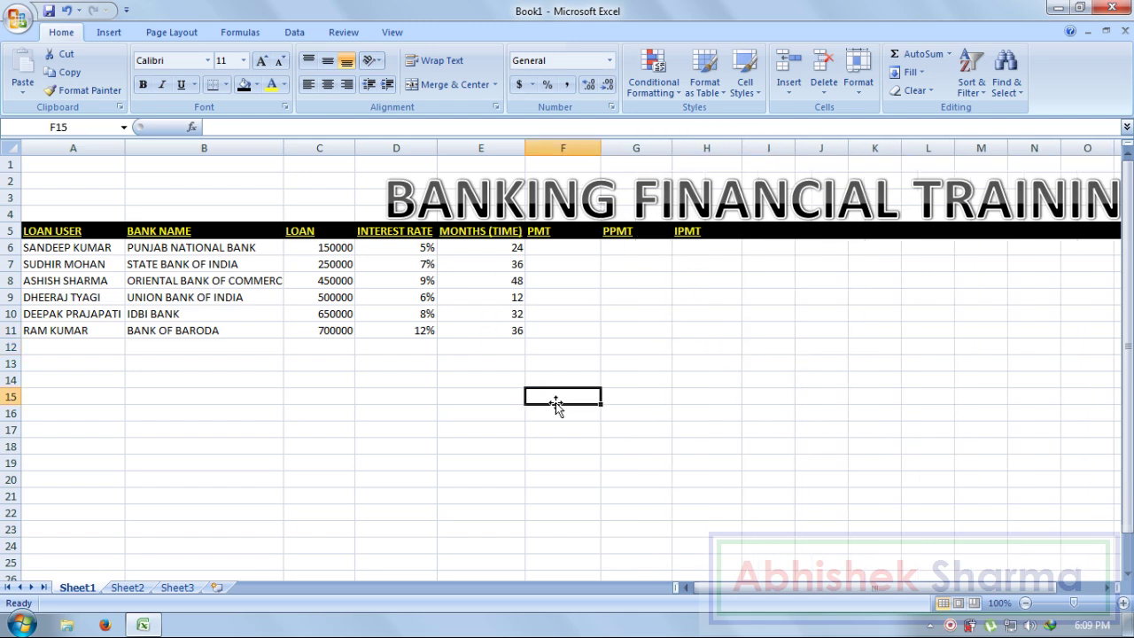
Center the contents of the entire worksheet horizontally and increase its font size to 12.
click(7, 147)
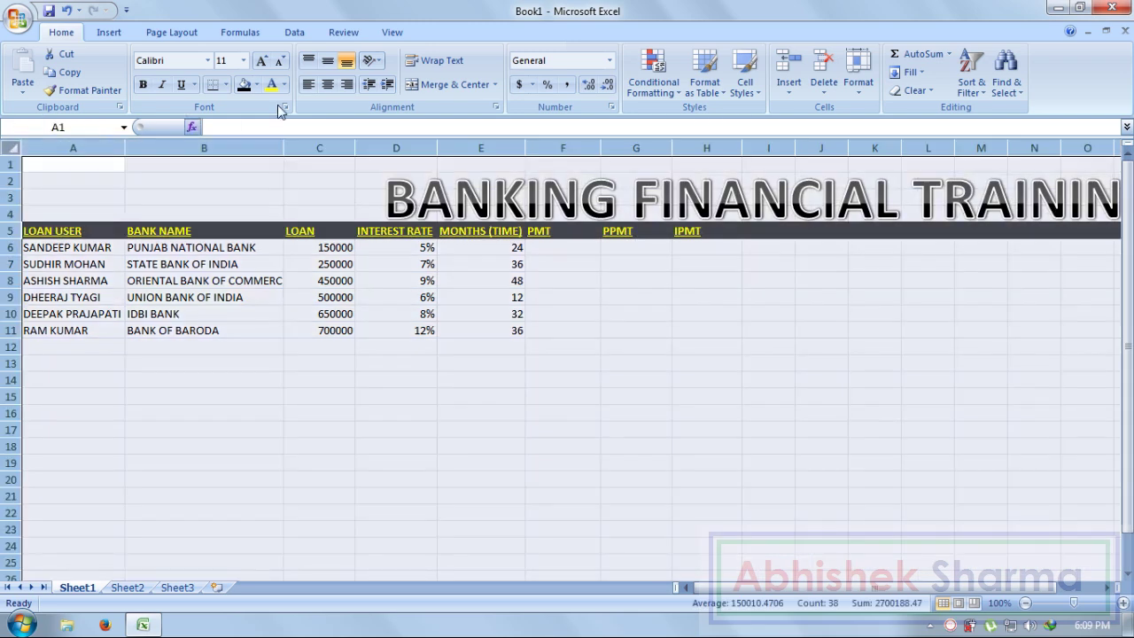
click(327, 84)
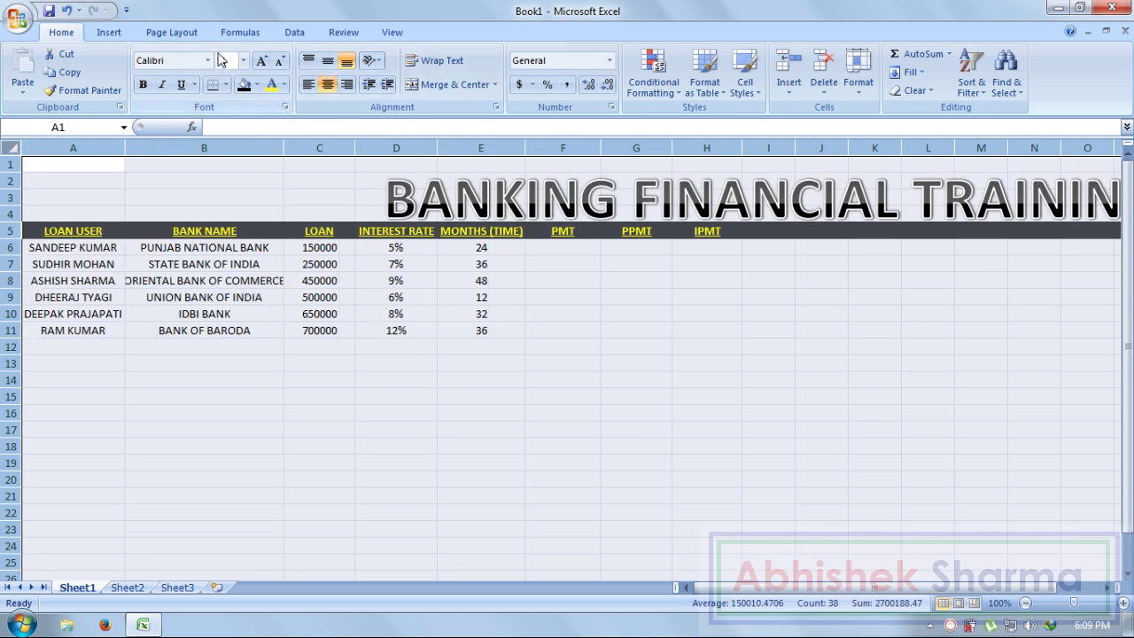
click(261, 61)
click(365, 354)
click(637, 371)
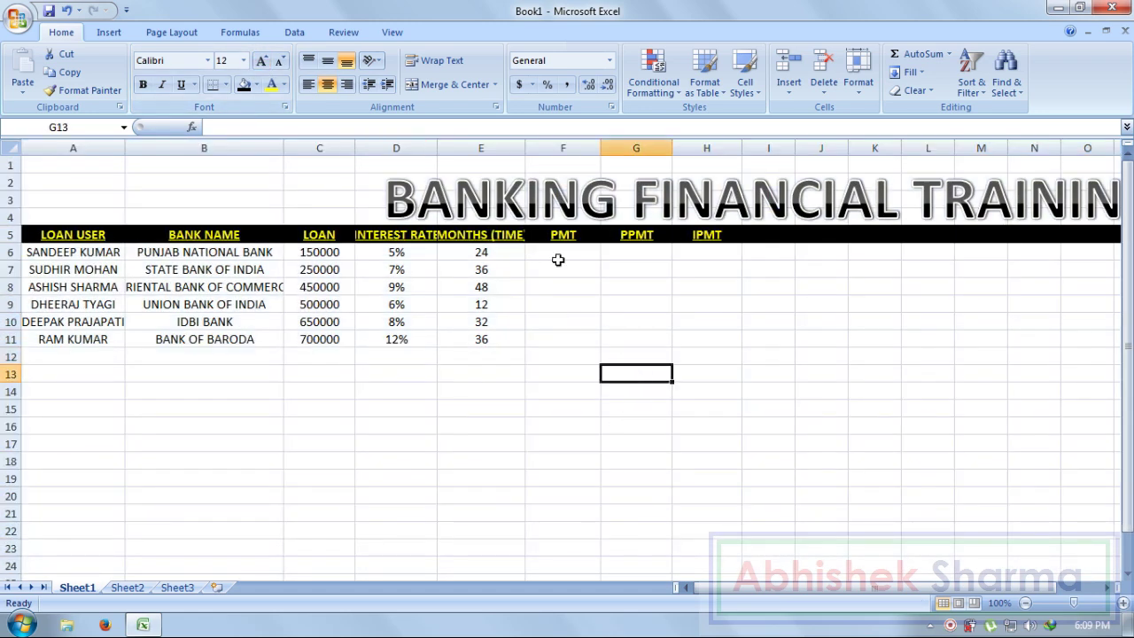
Widen the MONTHS (TIME) and INTEREST RATE columns to fit their headings, and select cell F6 under PMT.
drag(526, 159, 530, 147)
click(545, 358)
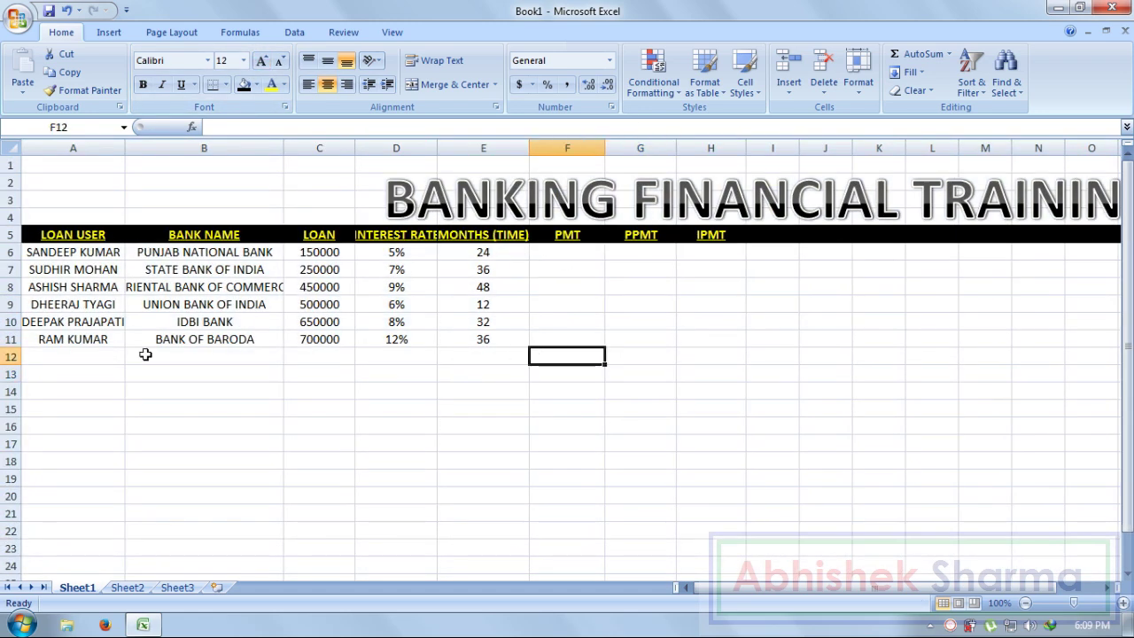
click(576, 255)
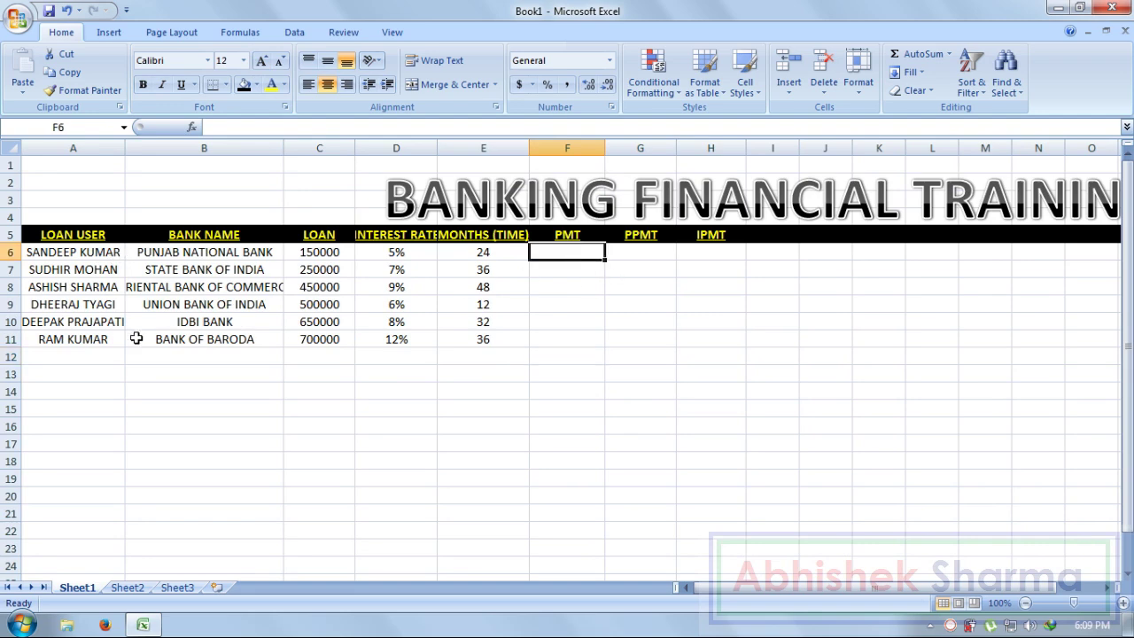
click(162, 254)
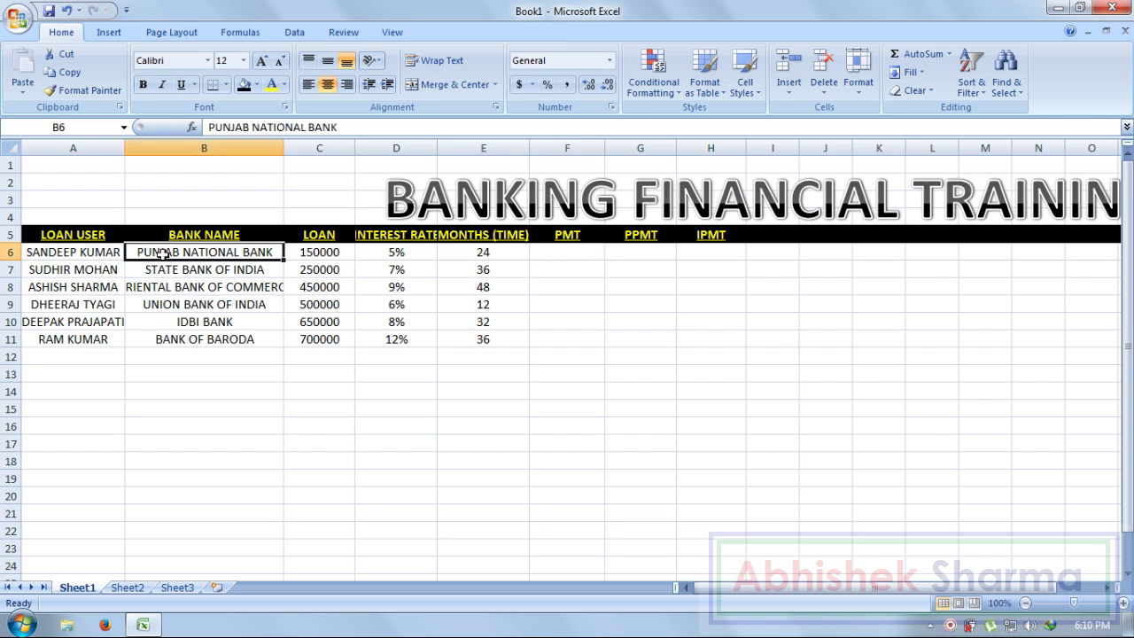
click(296, 253)
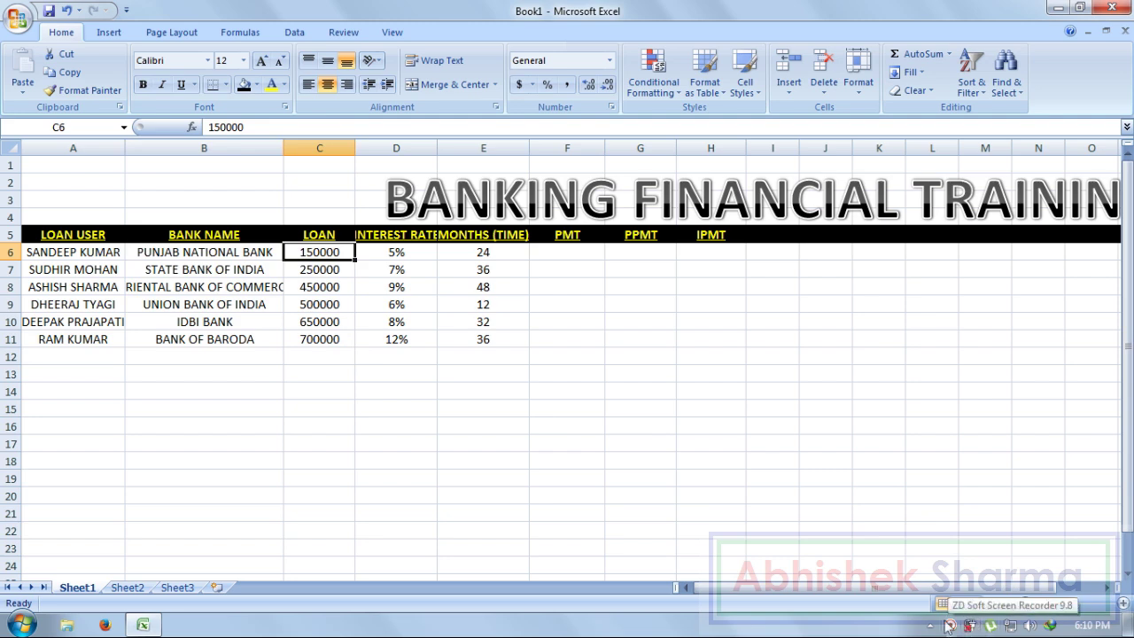
click(413, 256)
drag(438, 148, 456, 148)
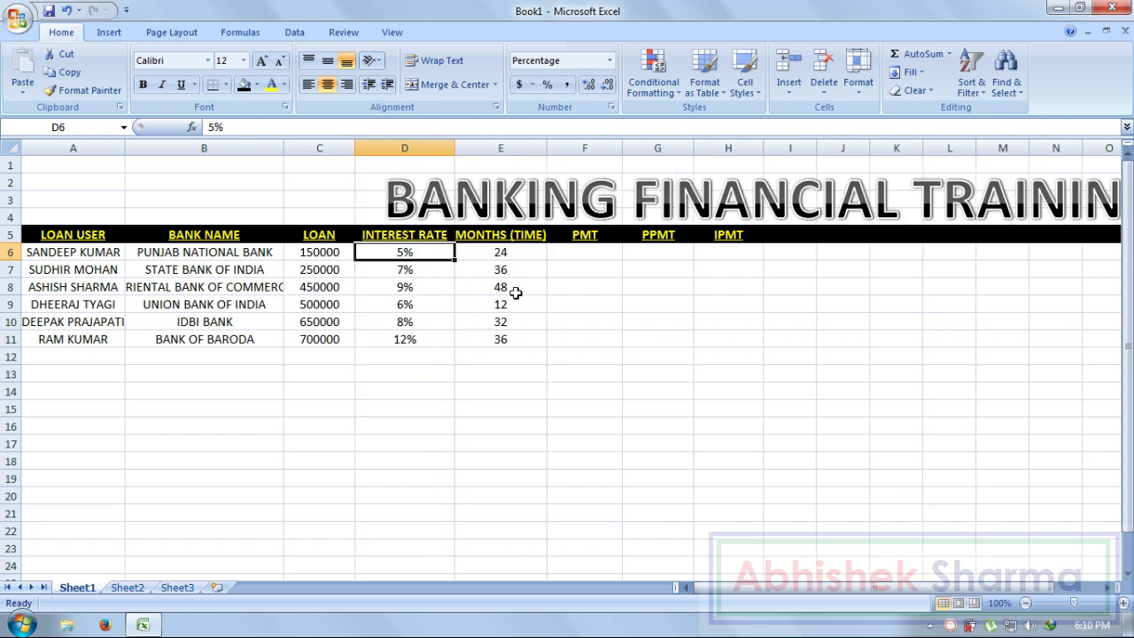
click(505, 254)
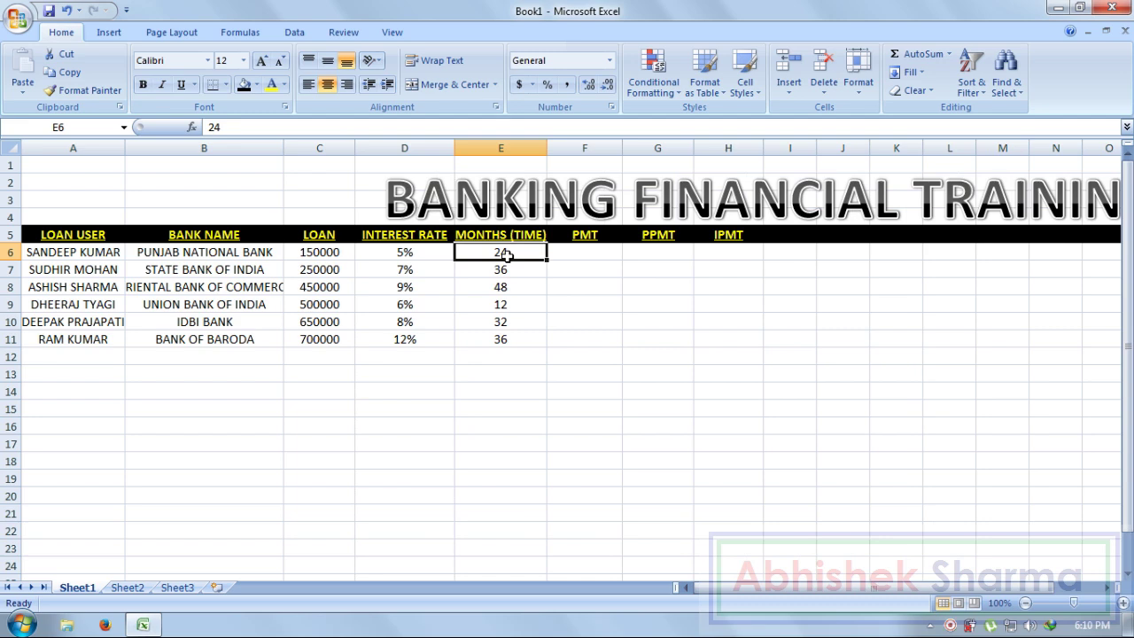
click(597, 259)
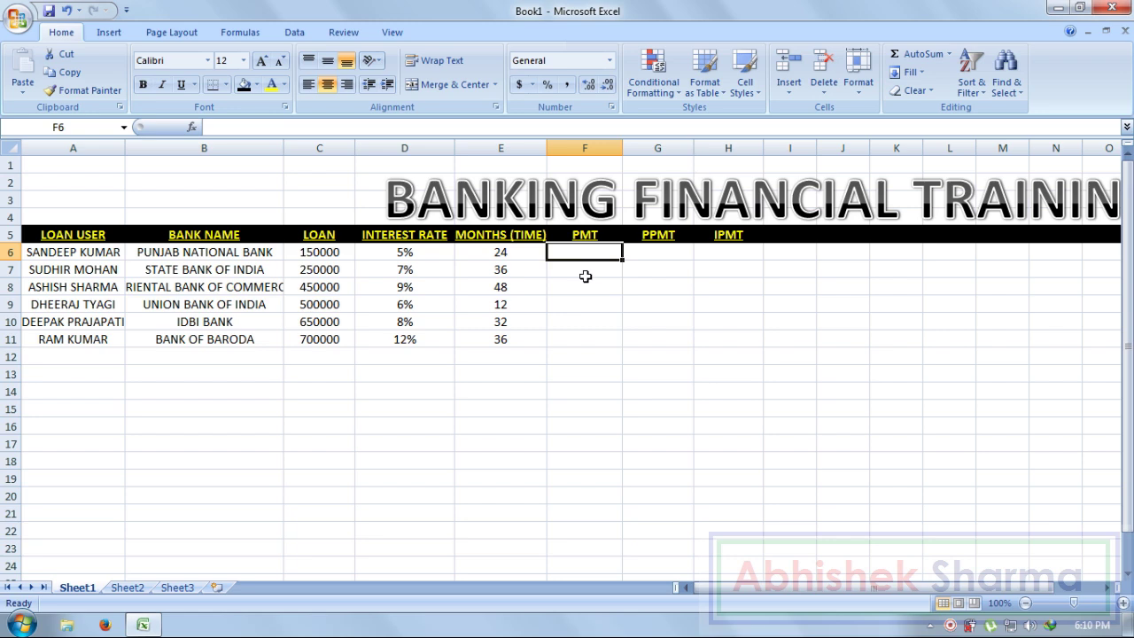
click(252, 257)
click(312, 254)
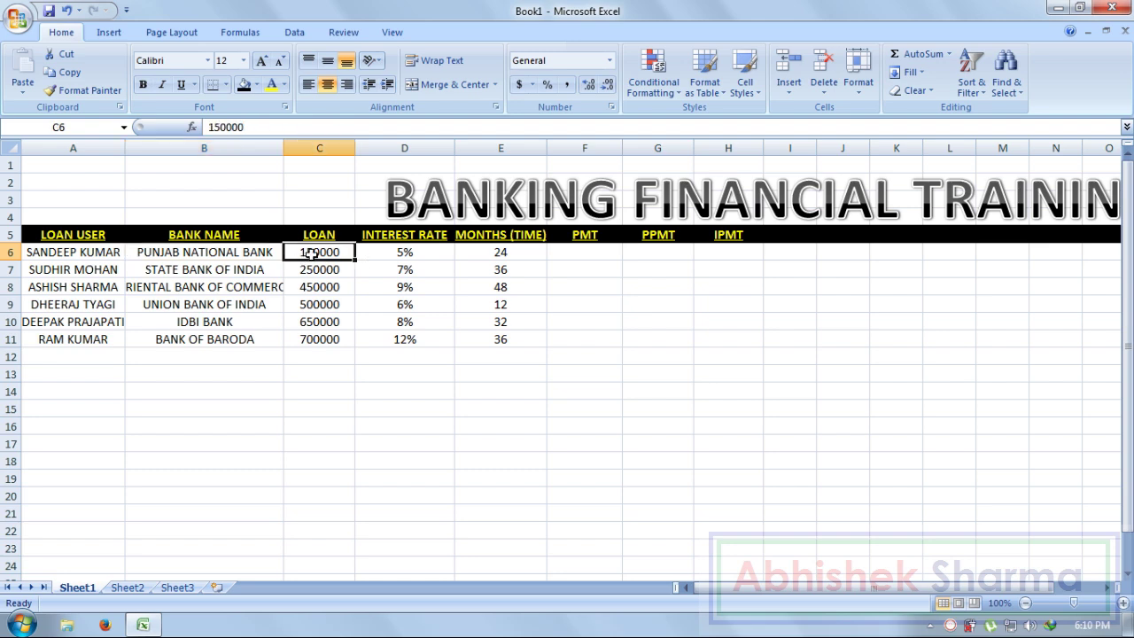
click(405, 252)
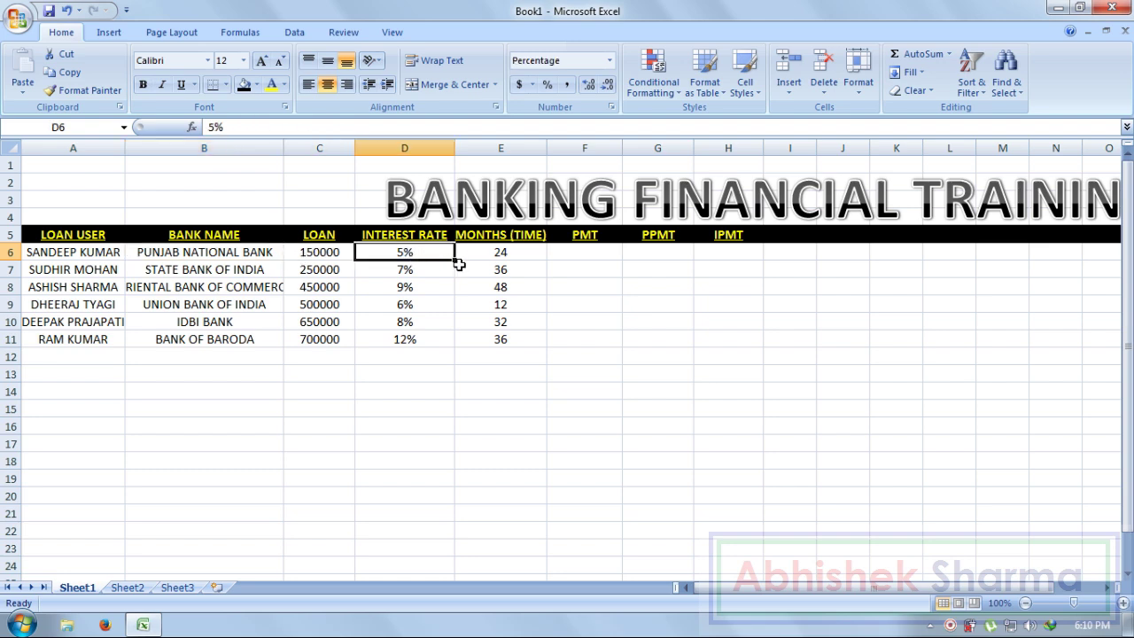
click(498, 257)
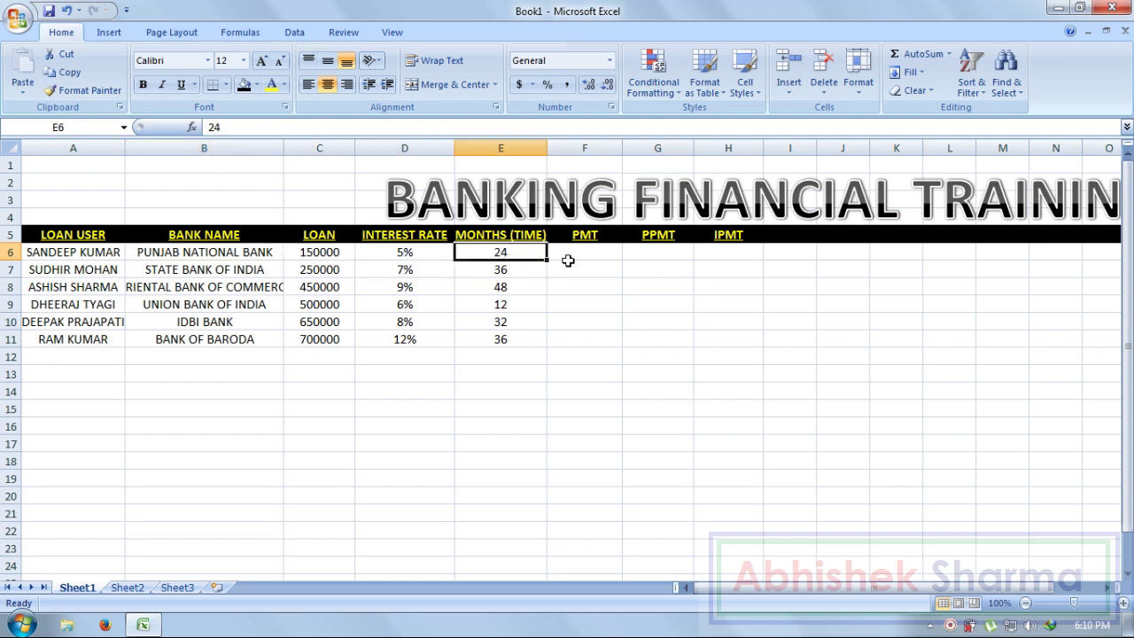
Search for the PMT function and insert it in cell F6 of the PMT column.
click(580, 255)
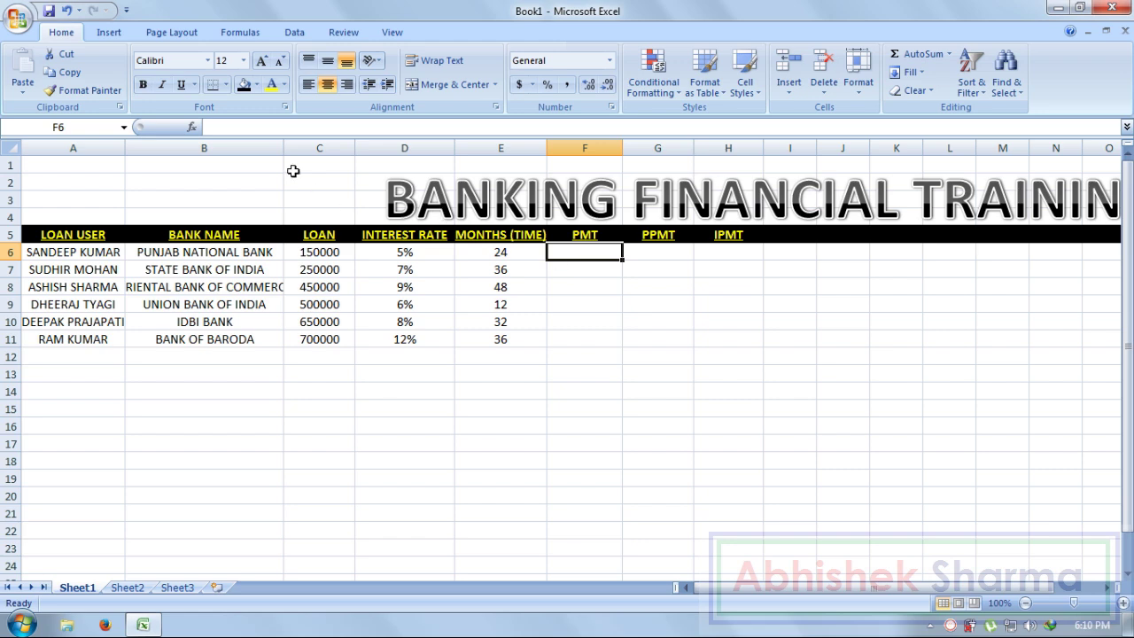
click(193, 127)
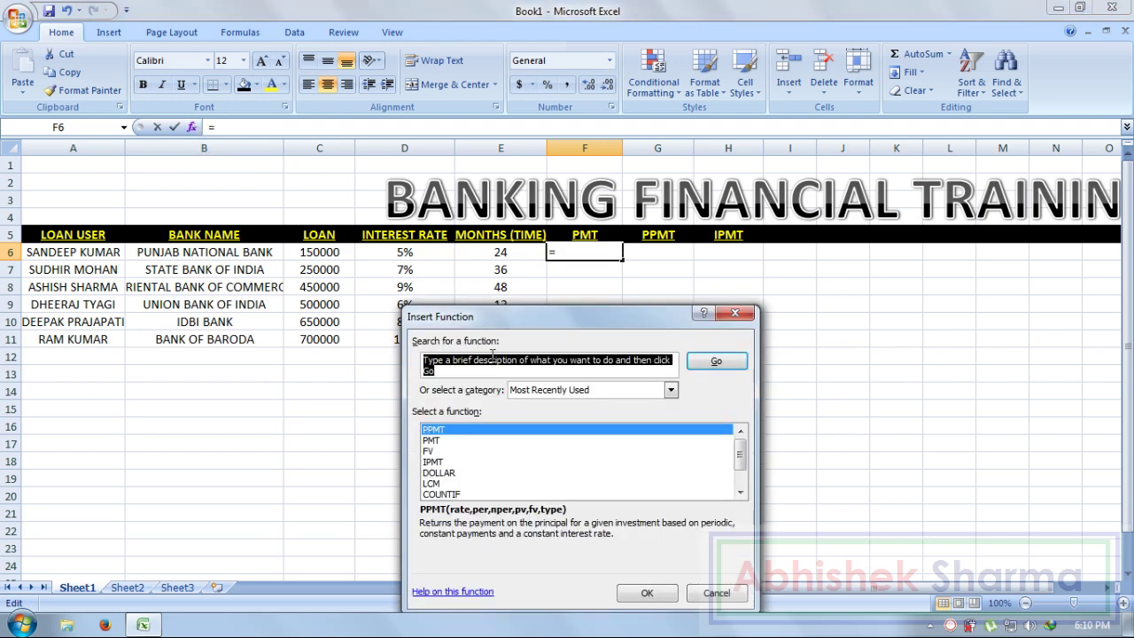
text(PMT)
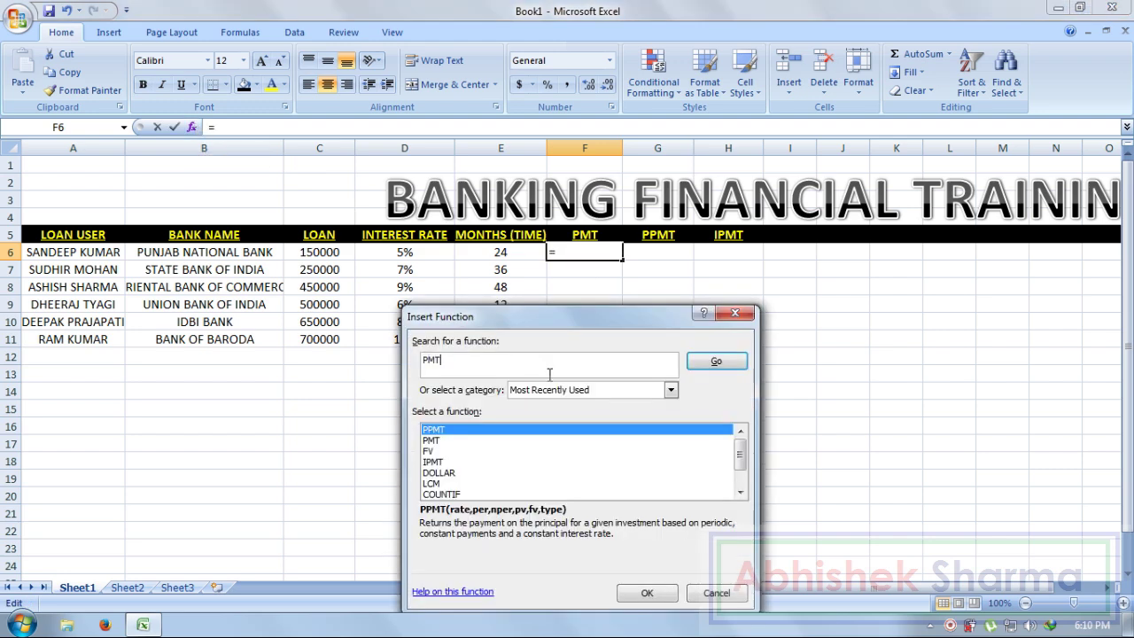
click(716, 360)
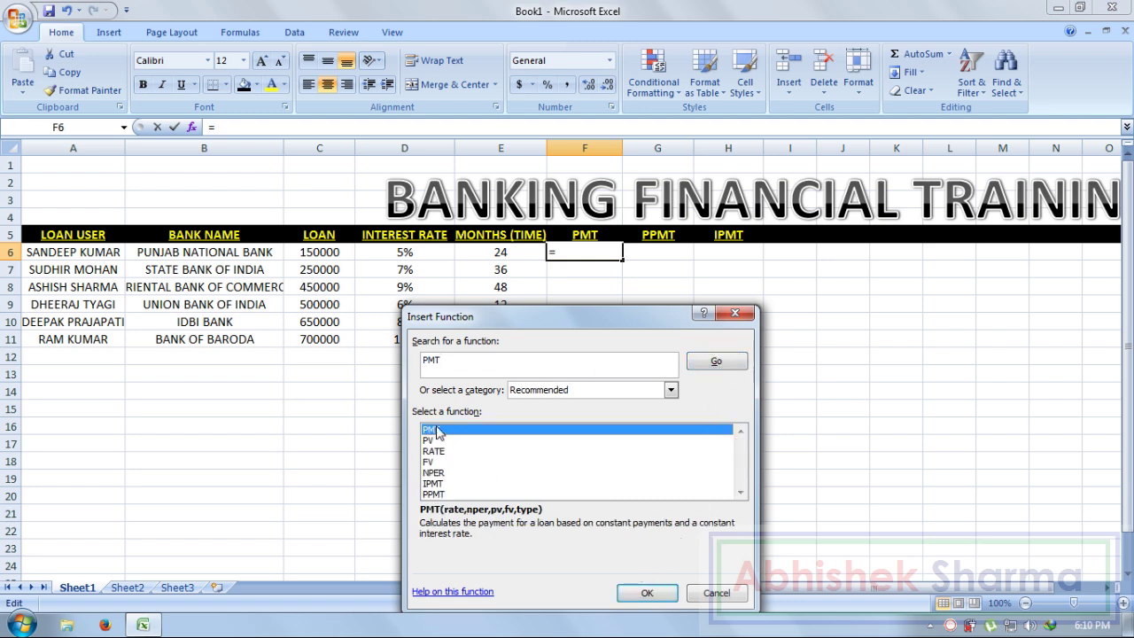
click(647, 592)
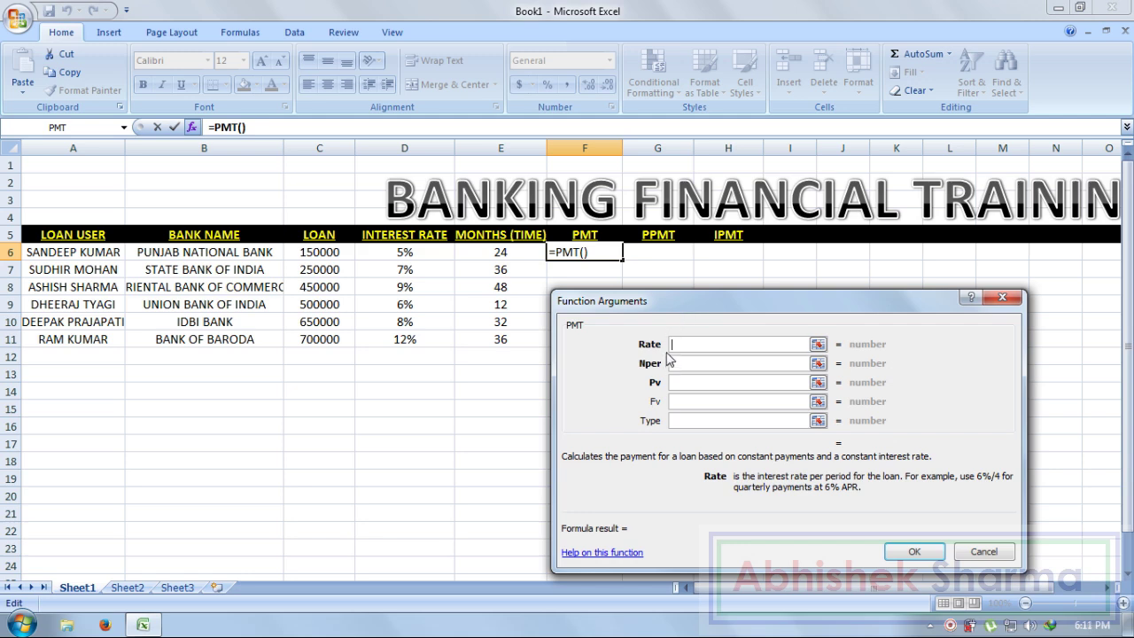
Set the PMT rate to 5%/12 and the number of payments (Nper) to 24.
text(5)
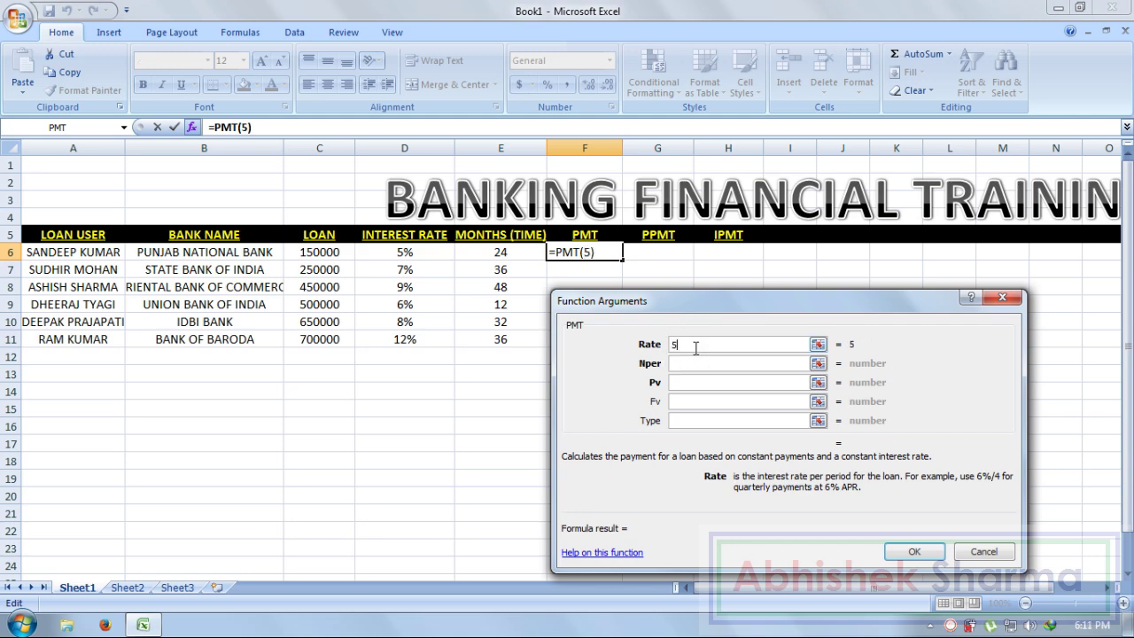
text(%/)
text(12)
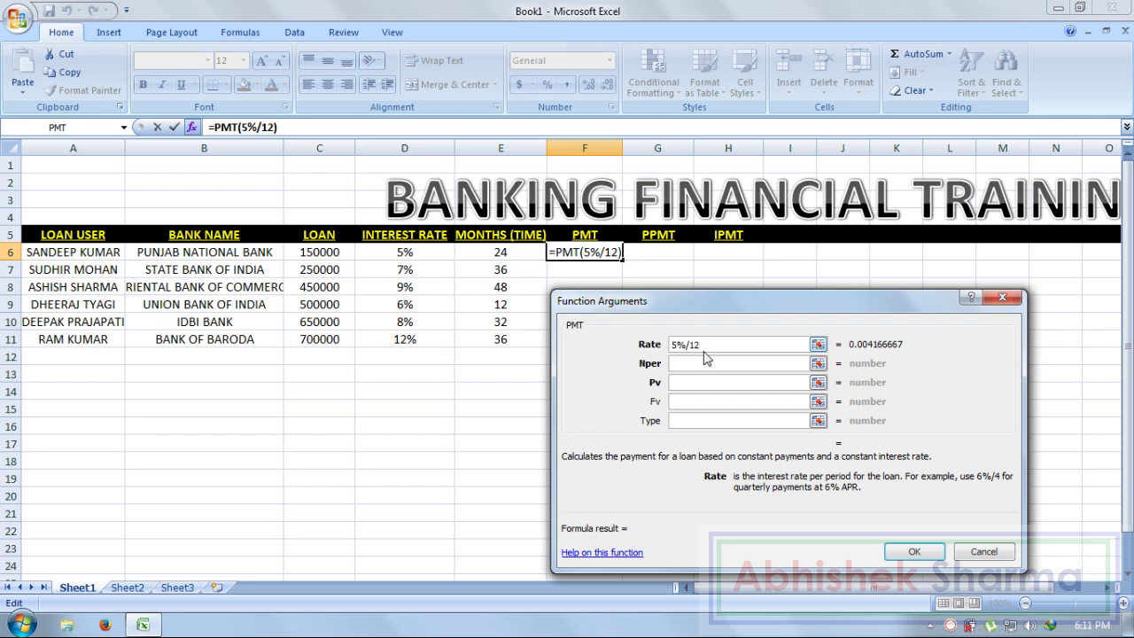
click(711, 362)
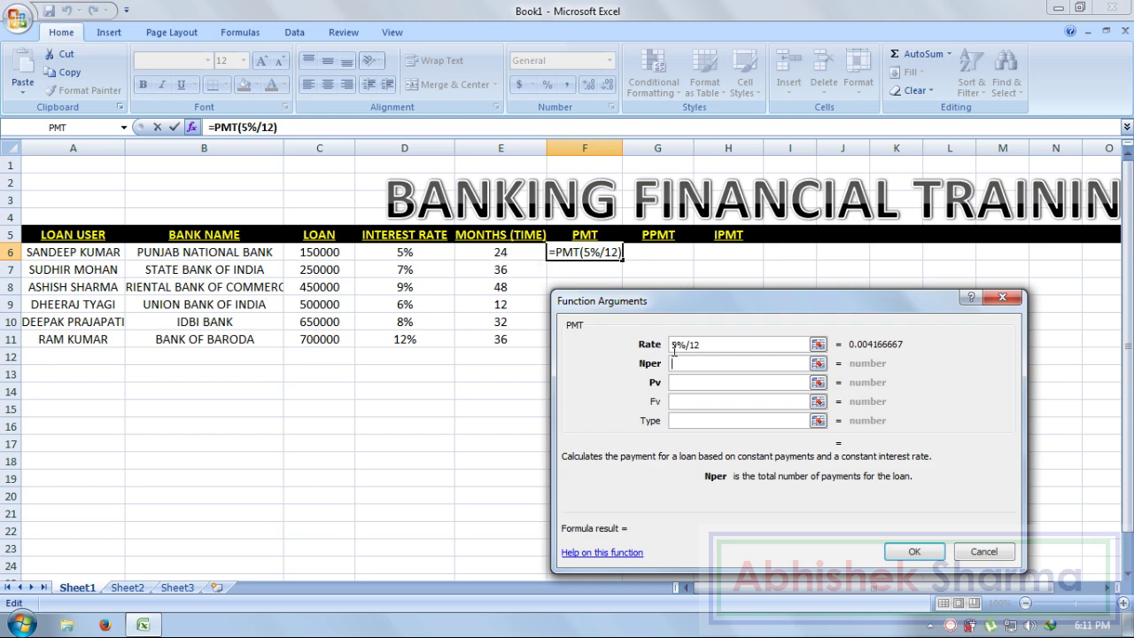
text(24)
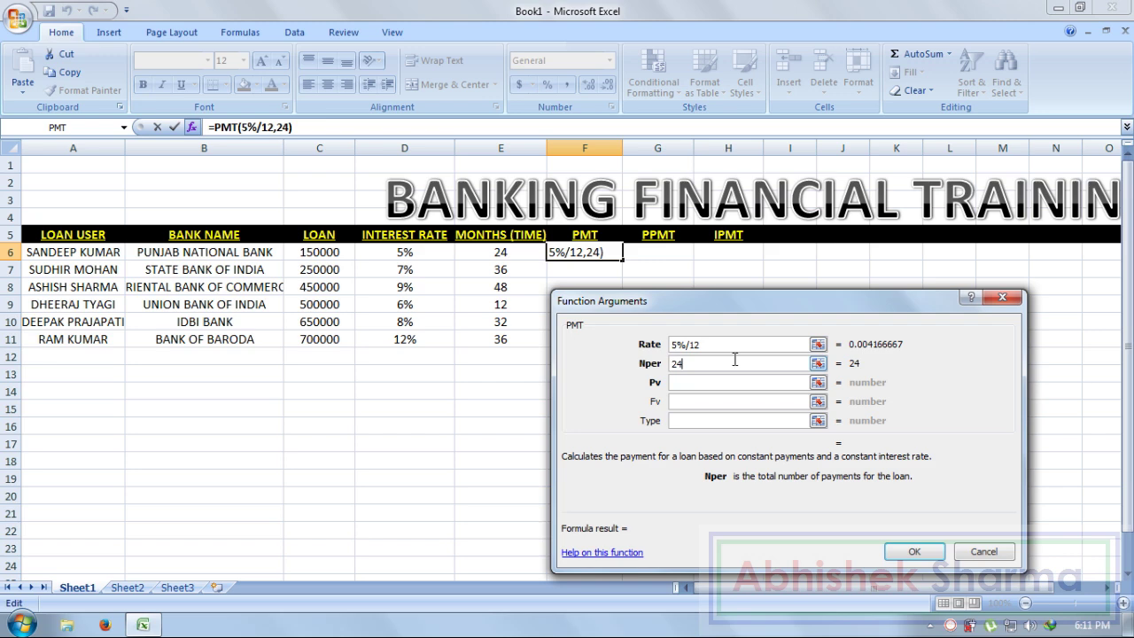
Set the present value (Pv) to 150000 and Type to 0, leave Fv empty, and complete the PMT formula in F6.
click(729, 381)
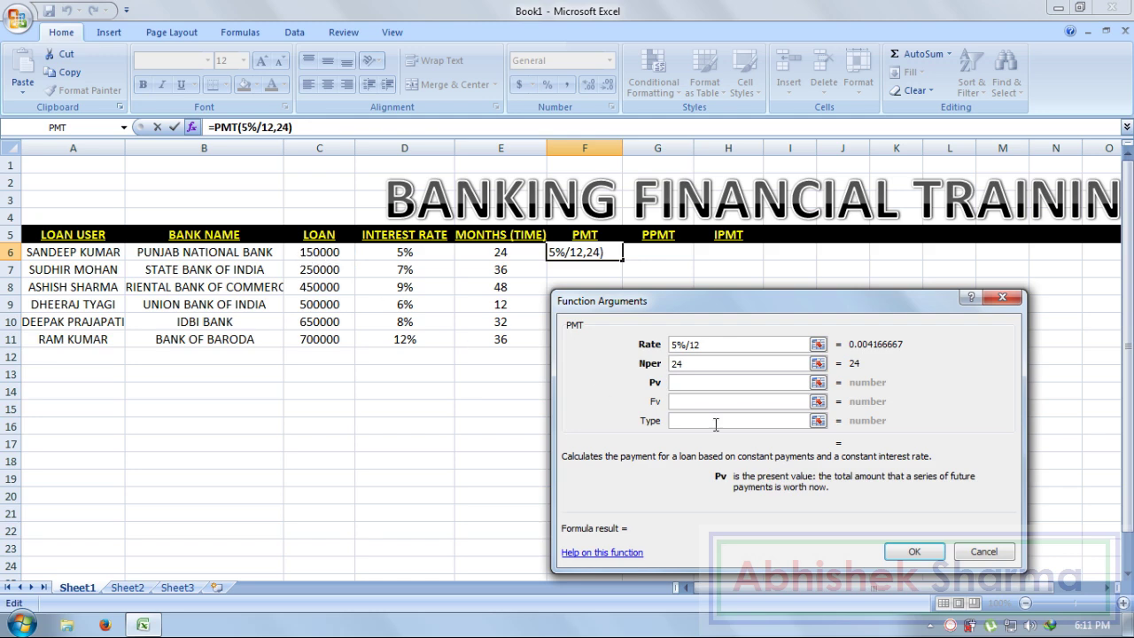
text(15)
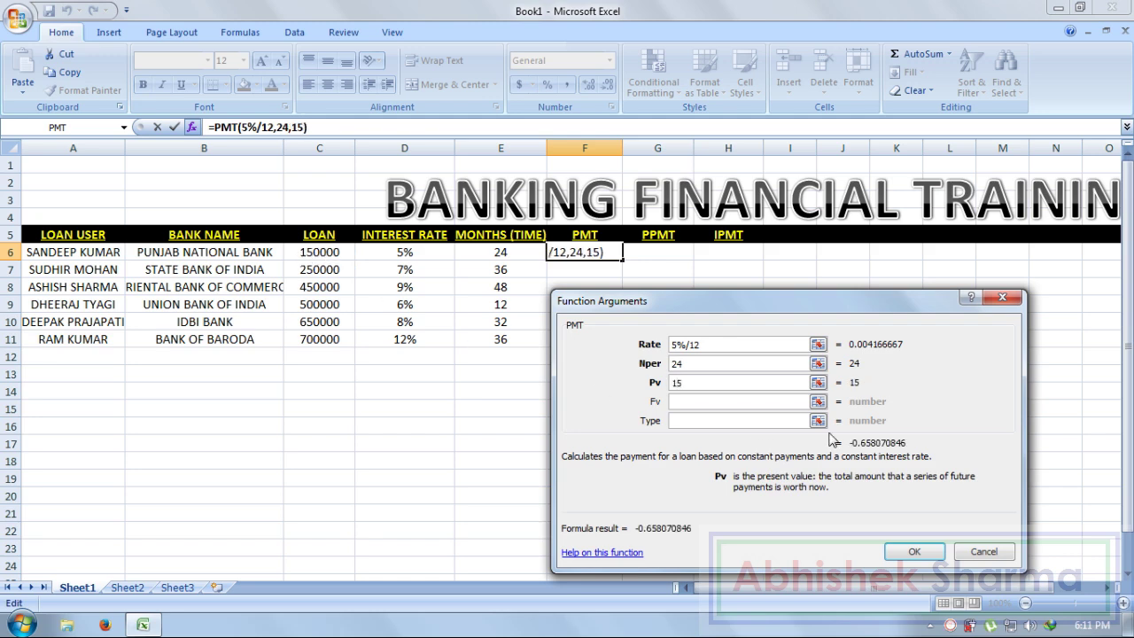
text(000)
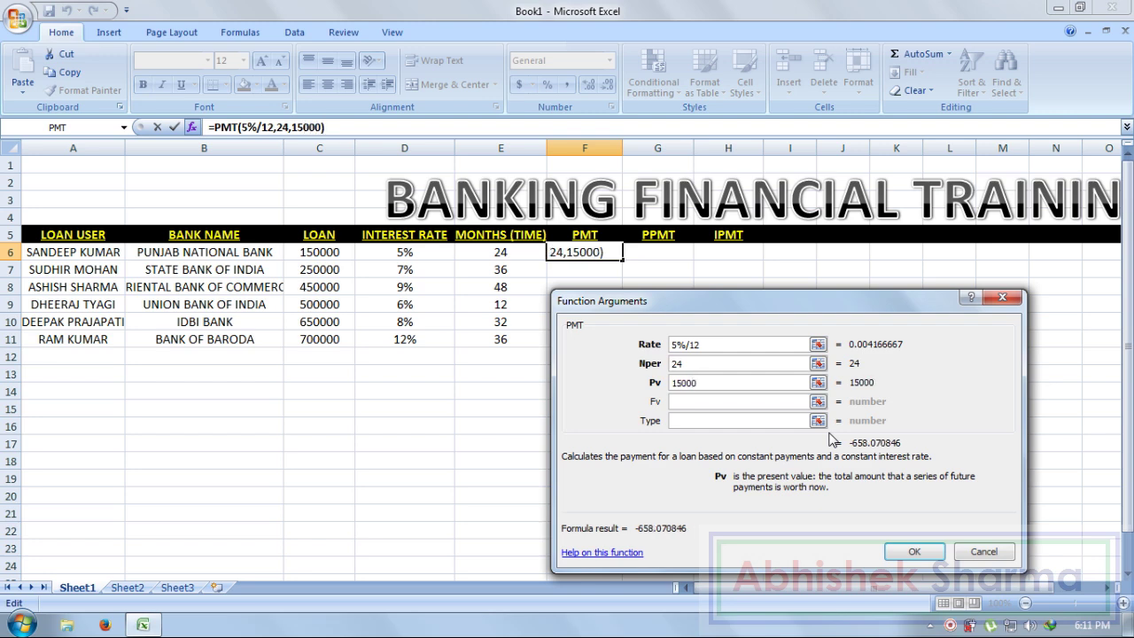
text(0)
click(700, 401)
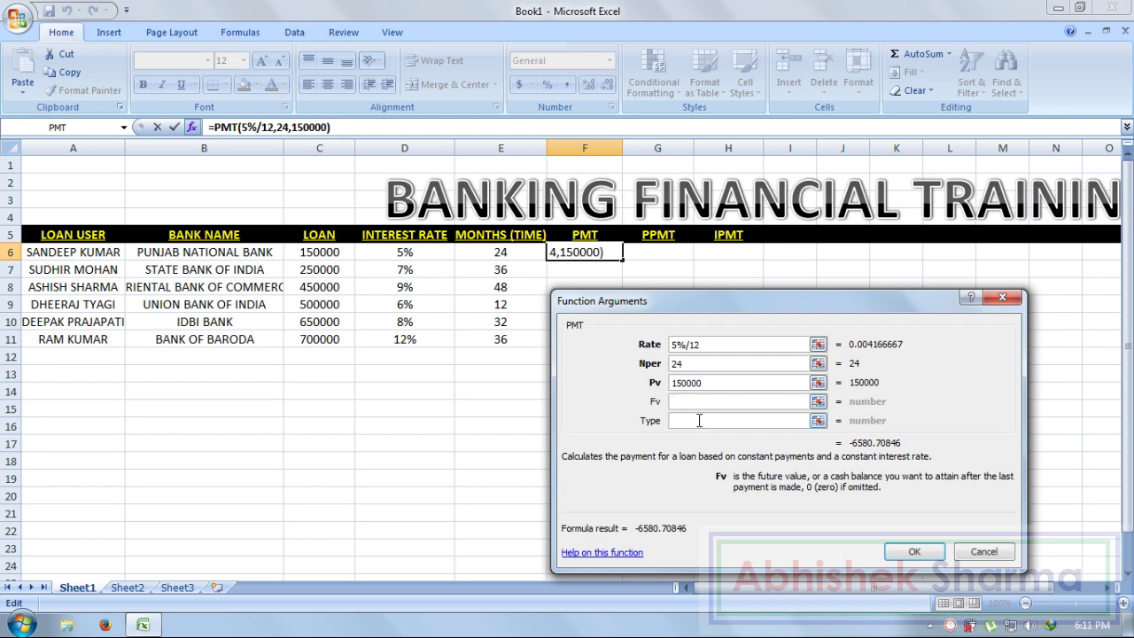
click(699, 421)
text(0)
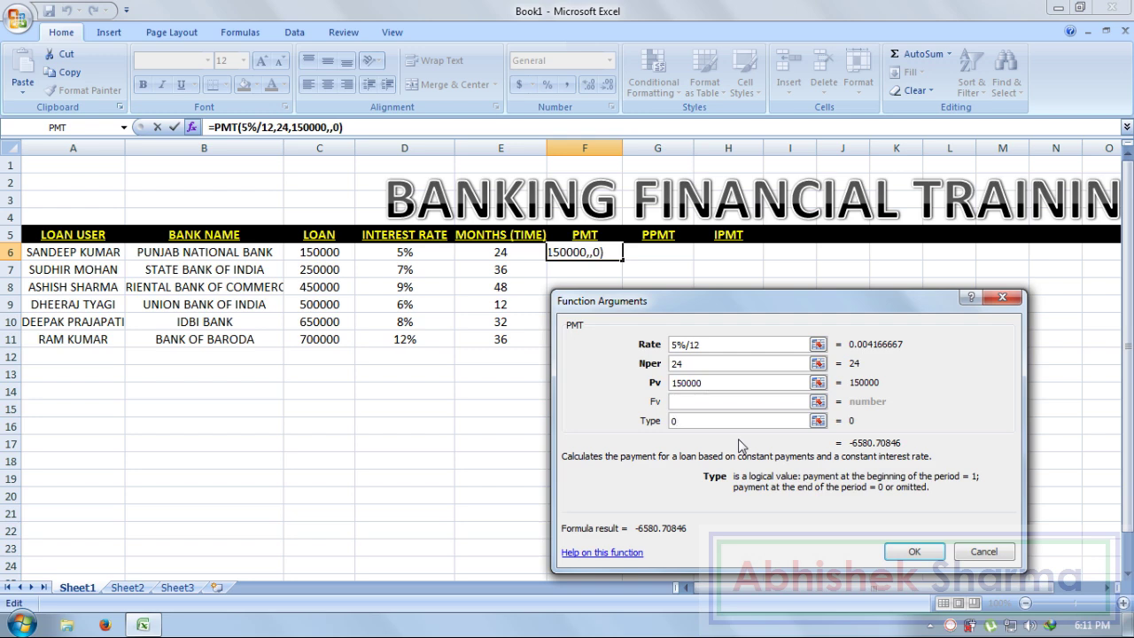
click(906, 557)
click(599, 293)
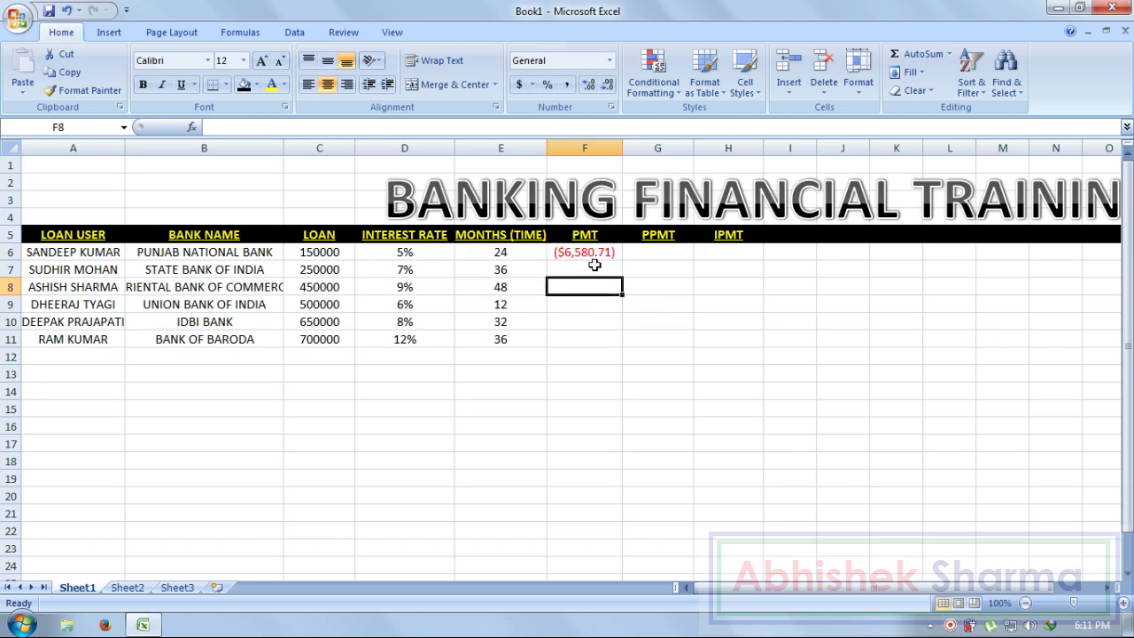
click(626, 253)
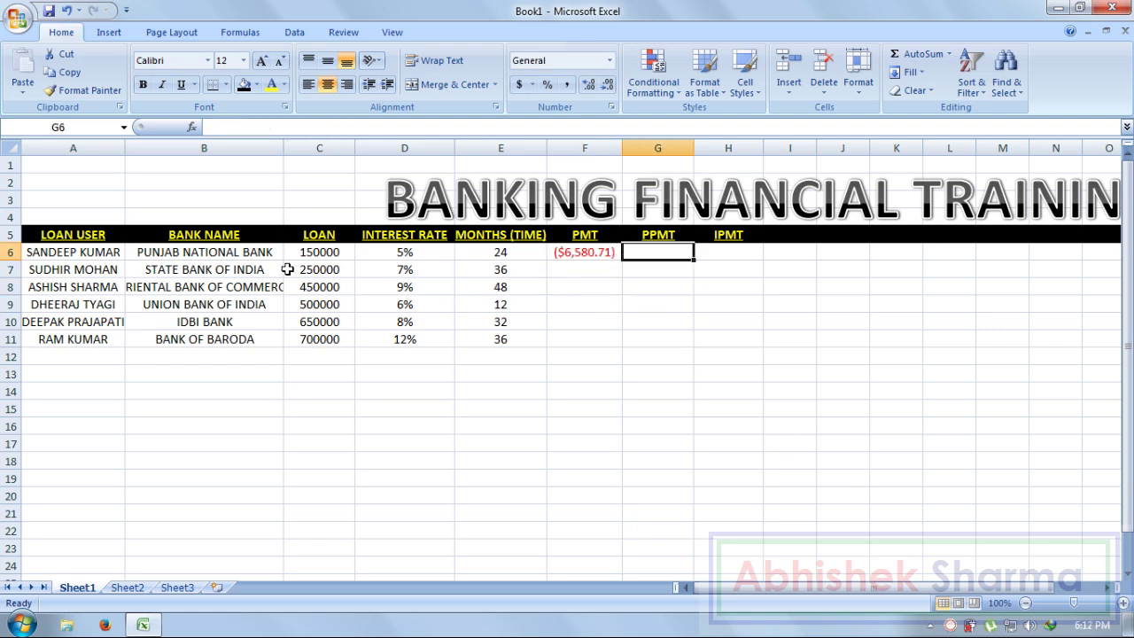
click(323, 252)
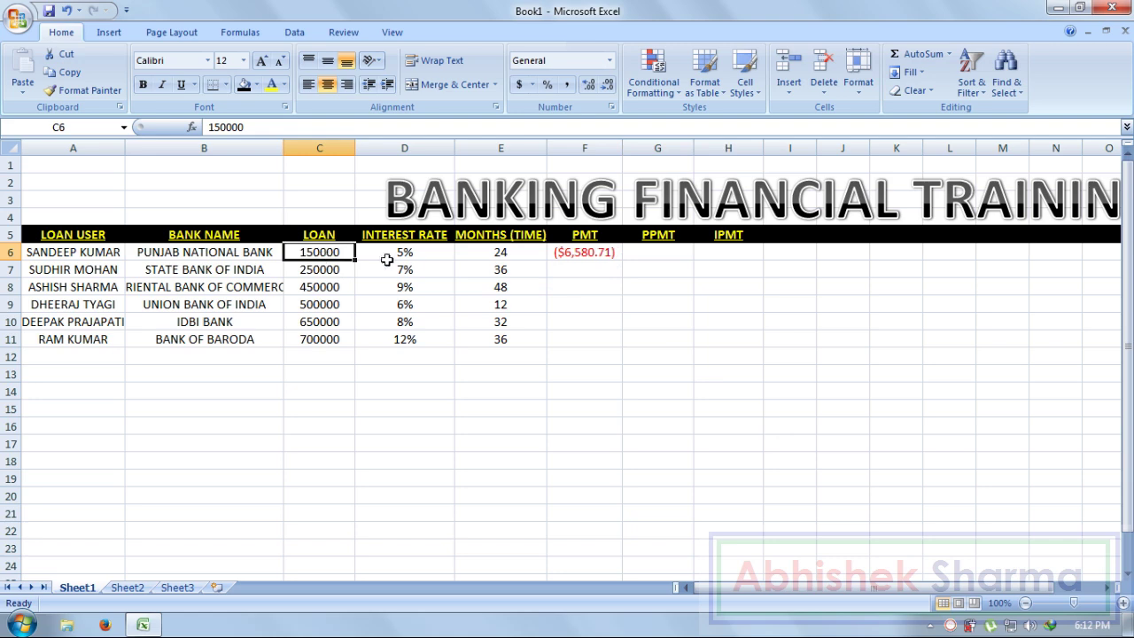
click(415, 254)
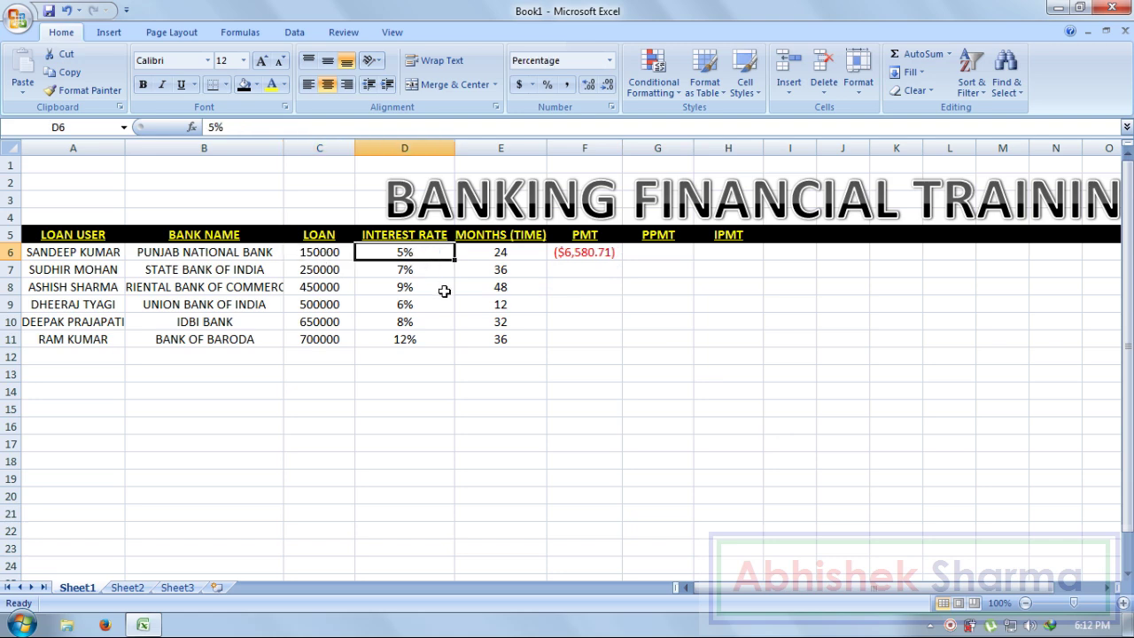
click(598, 255)
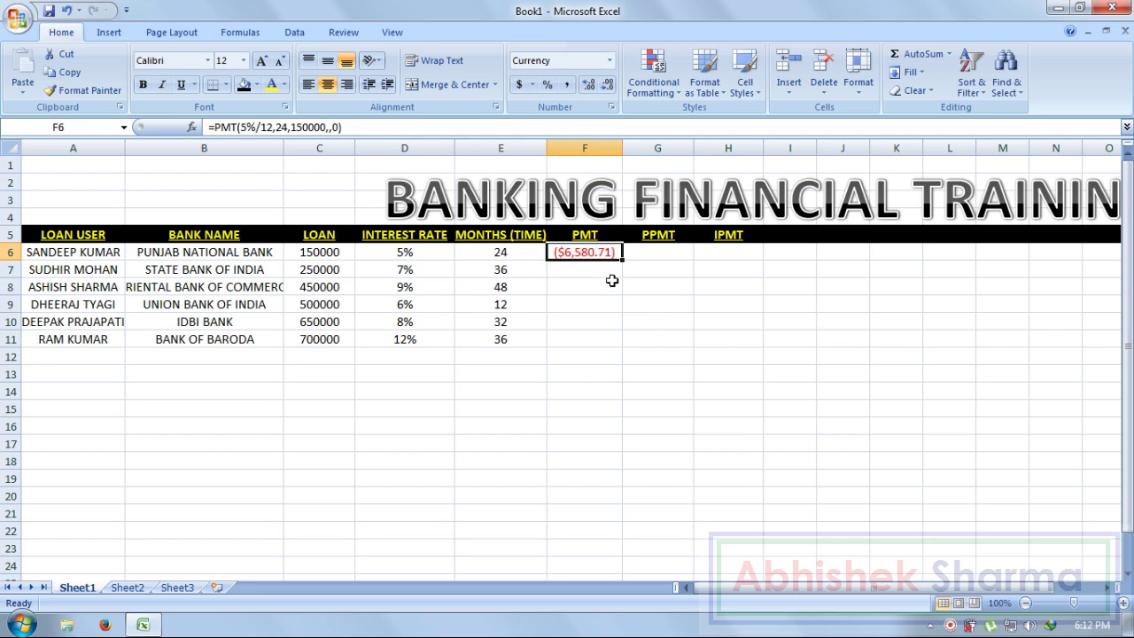
Search for the PMT function and insert it in cell F7 for the second loan.
click(602, 266)
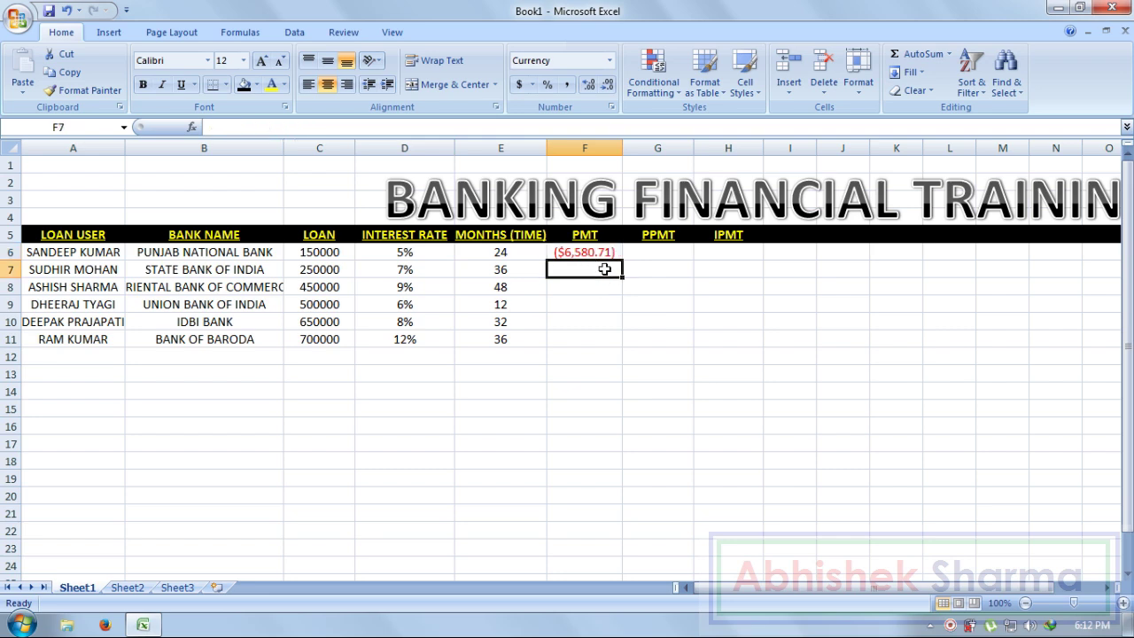
click(193, 128)
text(P)
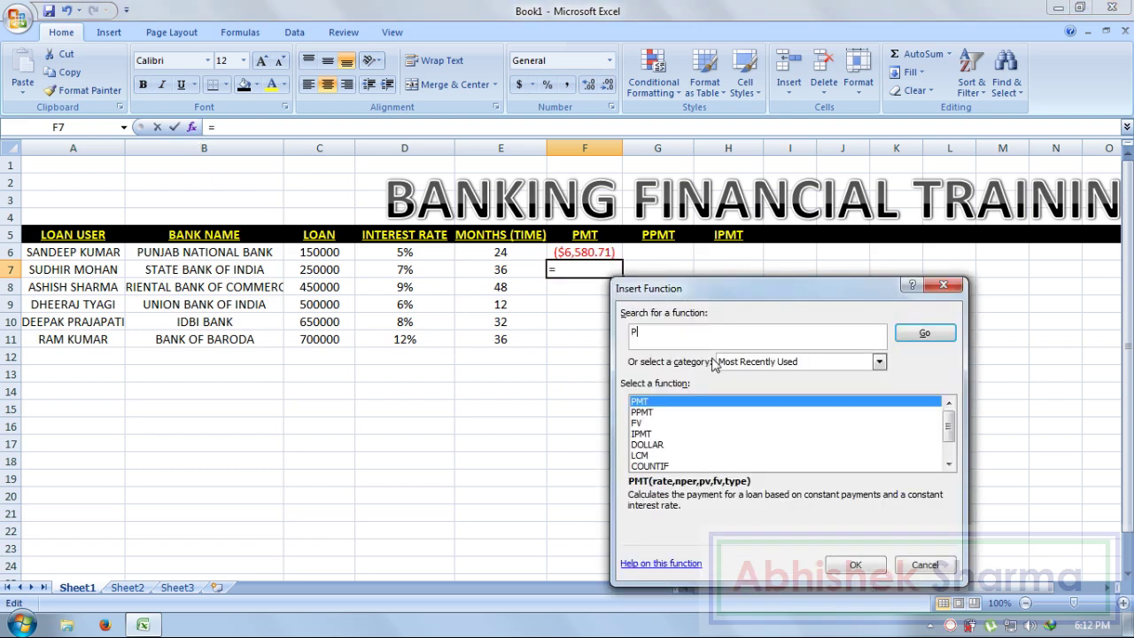
text(MT)
click(912, 341)
click(855, 564)
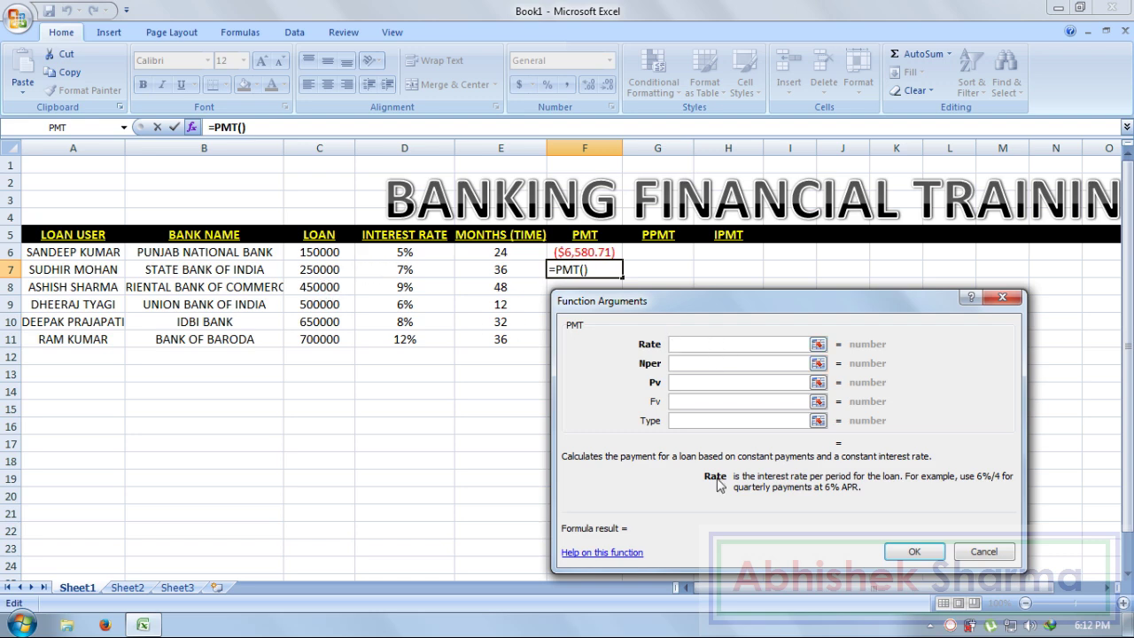
Complete the PMT formula in F7 with rate 7%/12, Nper 36, Pv 250000 and Type 0, leaving Fv empty.
text(7%/)
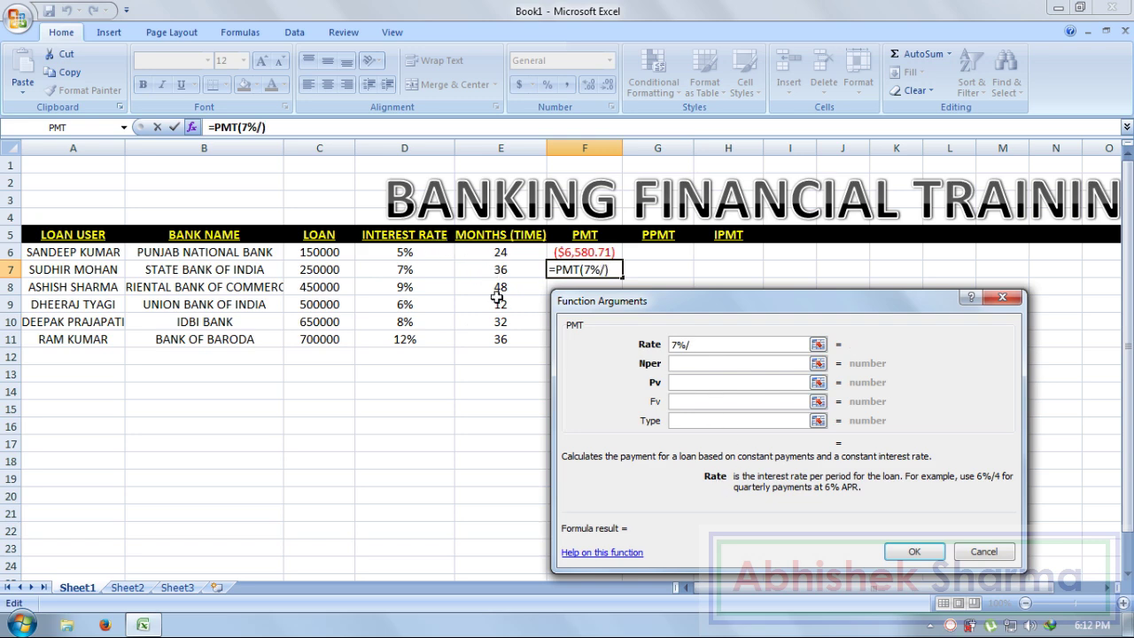
text(12)
click(710, 362)
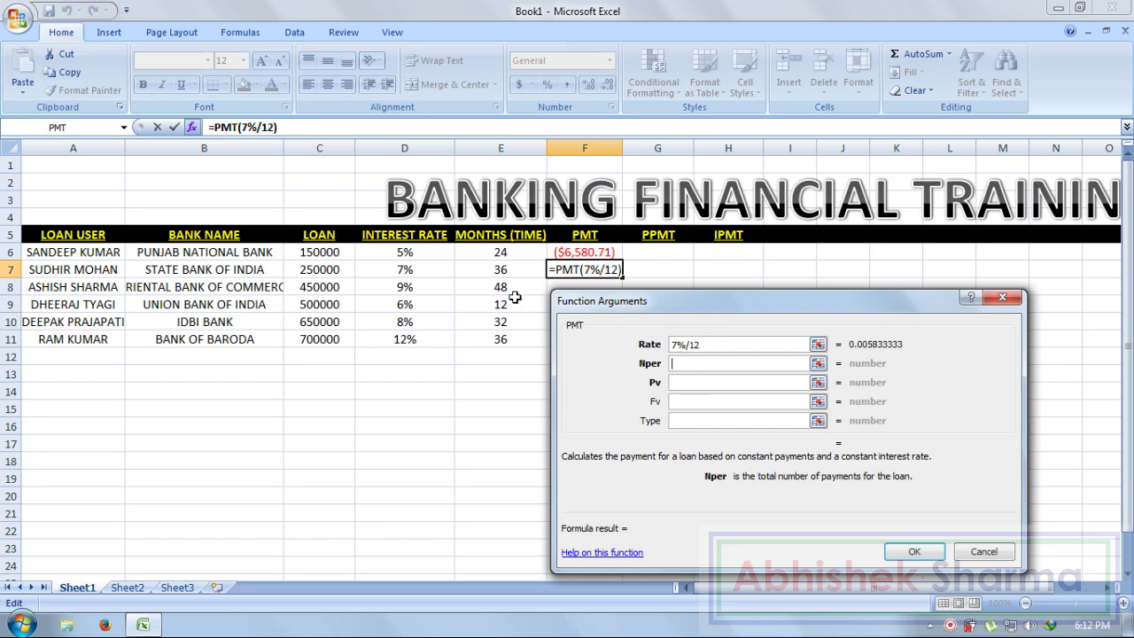
text(36)
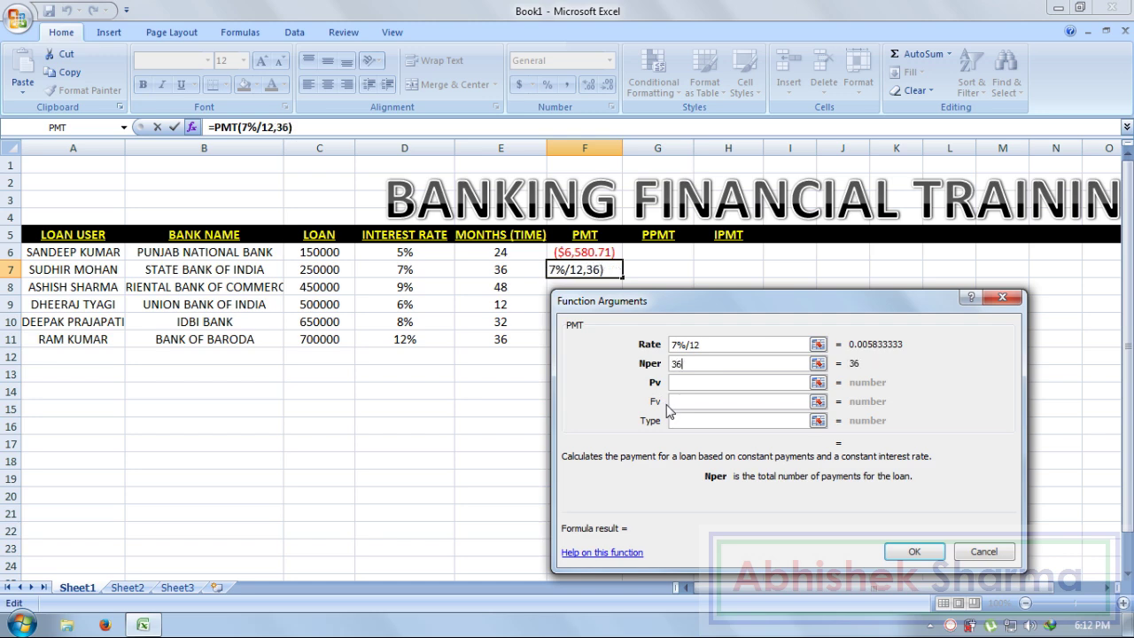
click(701, 382)
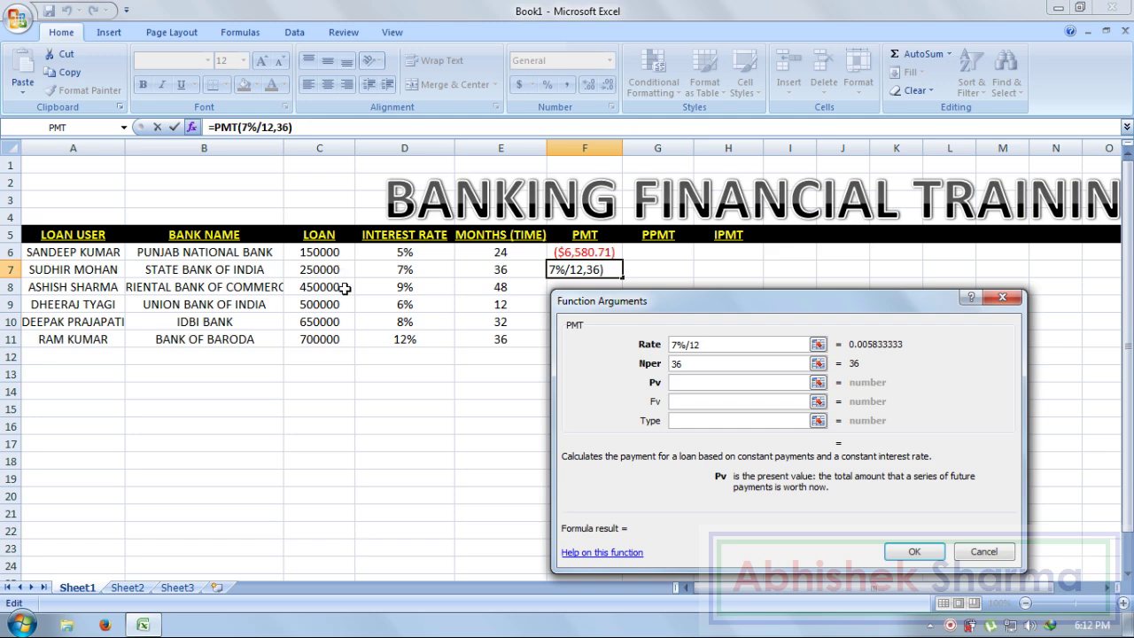
text(250000)
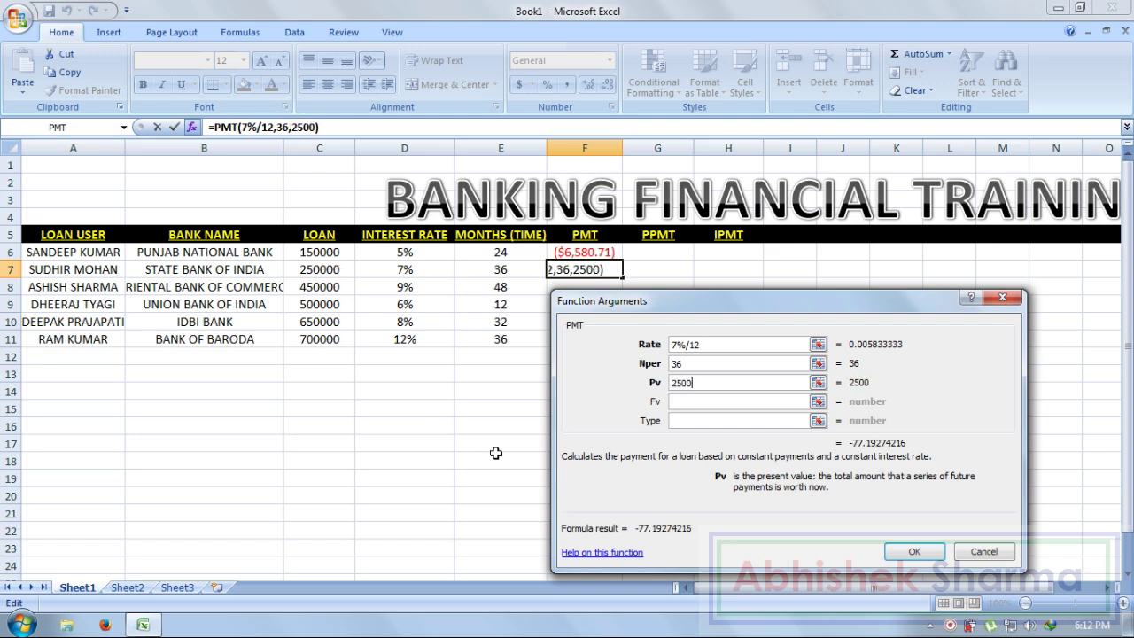
click(689, 421)
text(0)
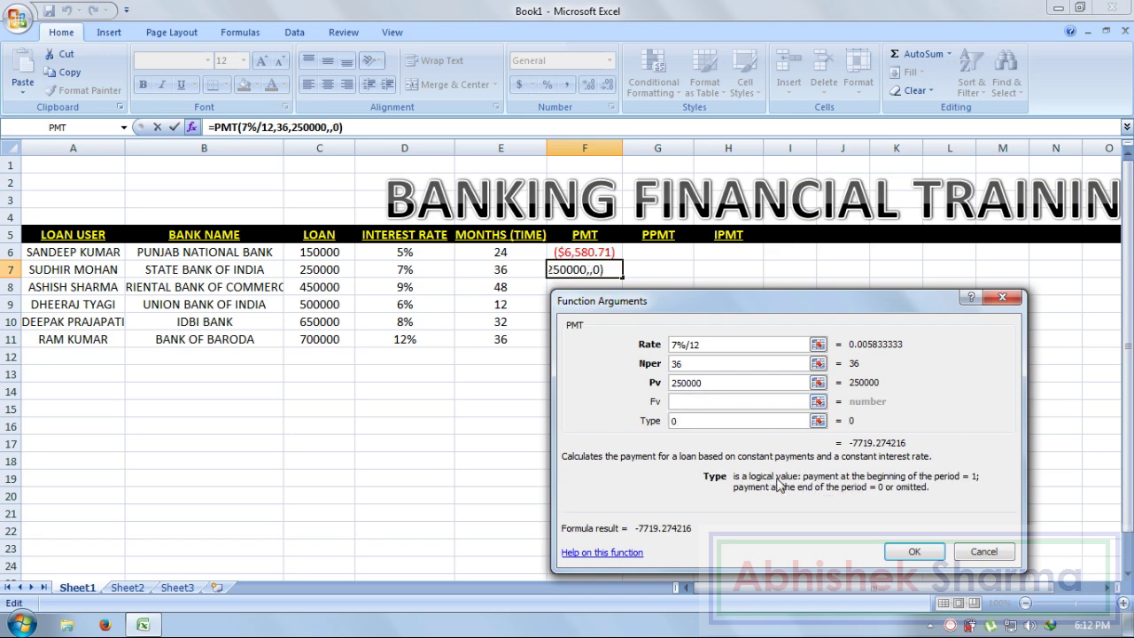
click(898, 553)
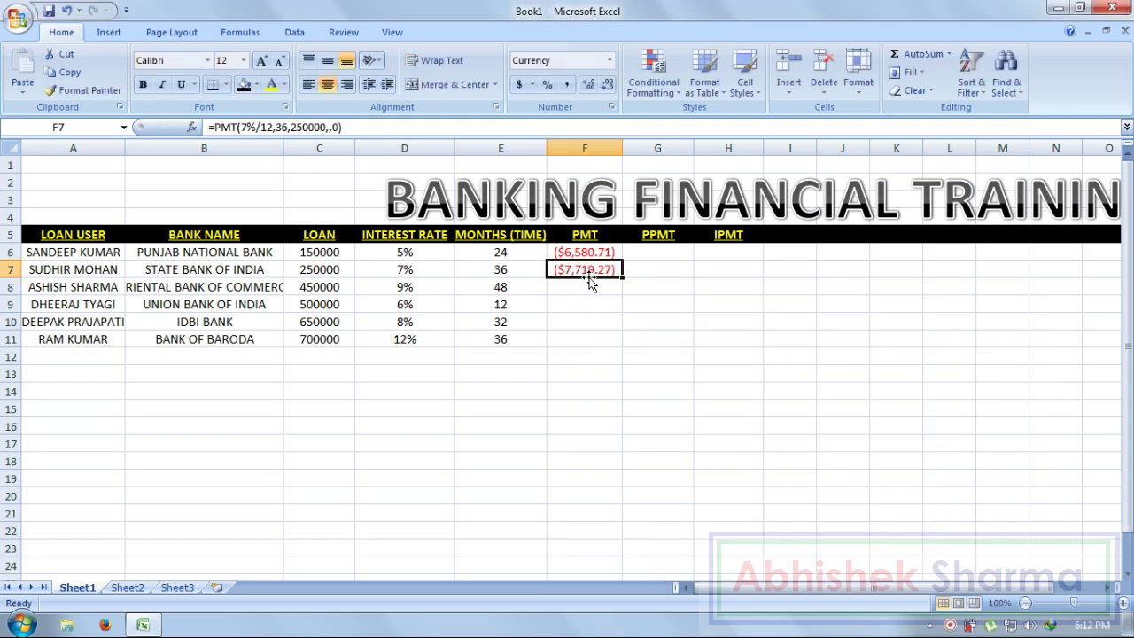
Fill the two PMT formulas in F6:F7 down to cell F11, and deselect the range.
drag(611, 252, 626, 341)
click(597, 395)
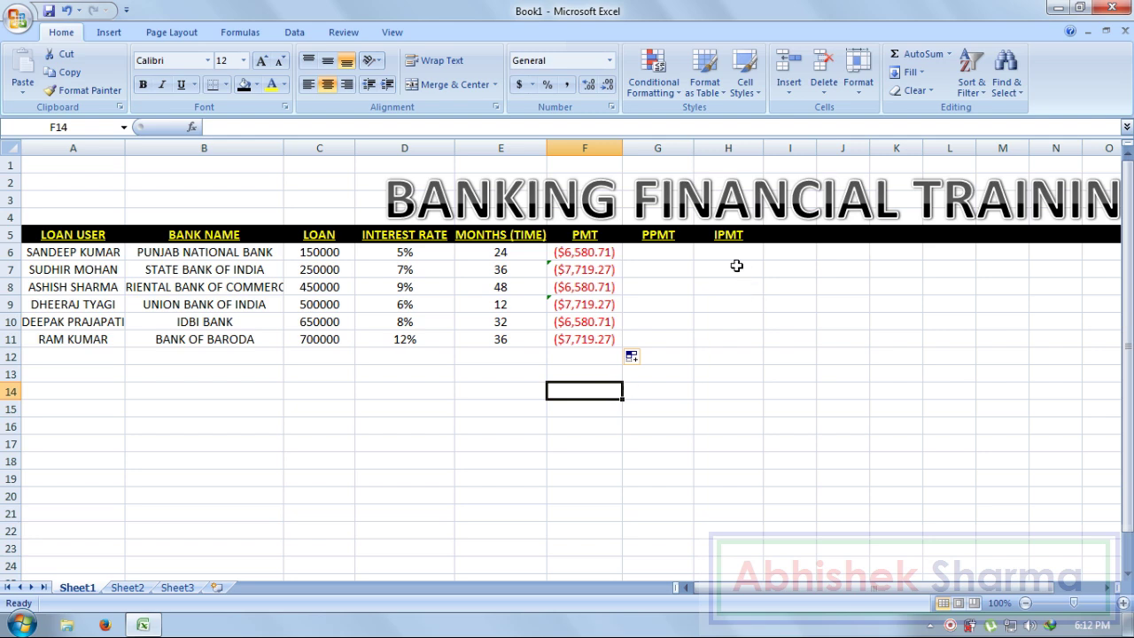
Search for the PPMT function and insert it in cell G6 for the first loan.
click(658, 254)
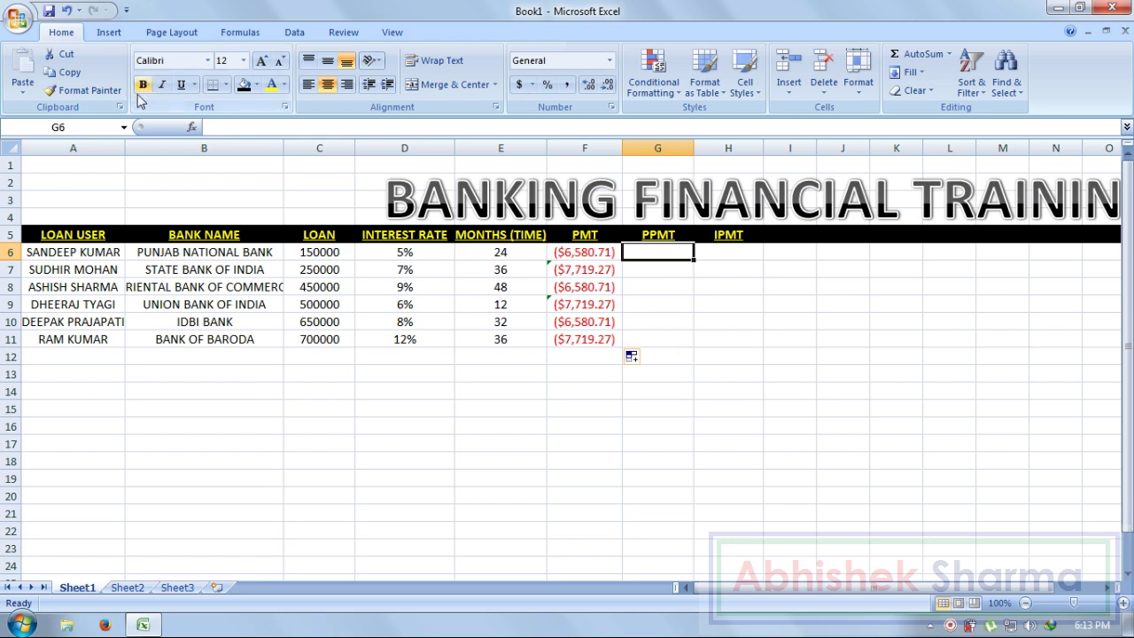
click(193, 129)
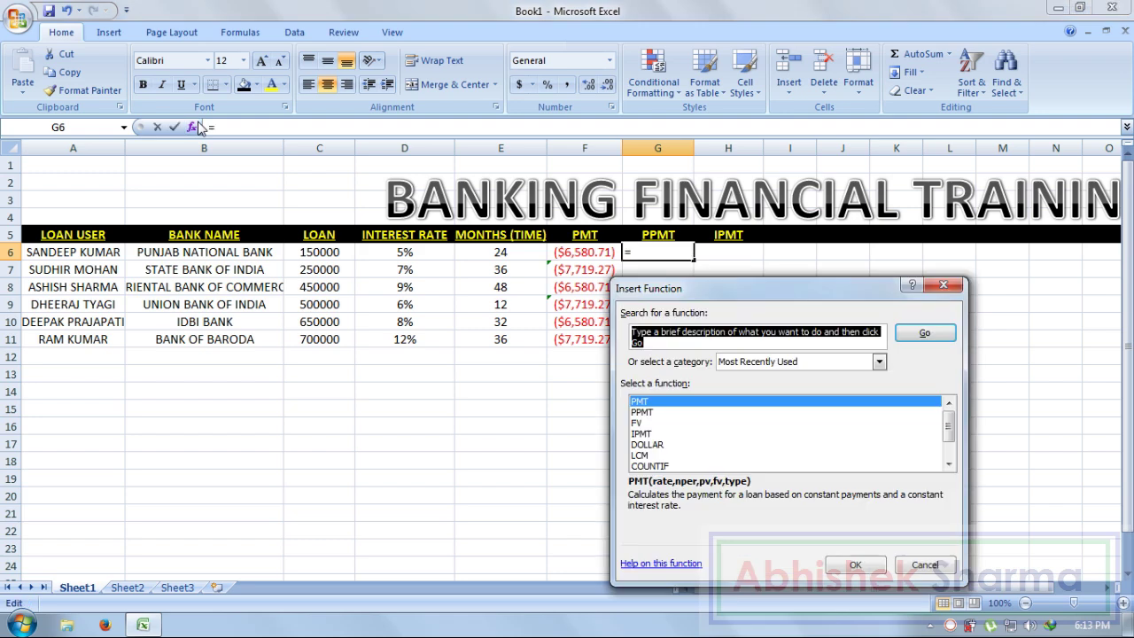
drag(632, 292, 189, 178)
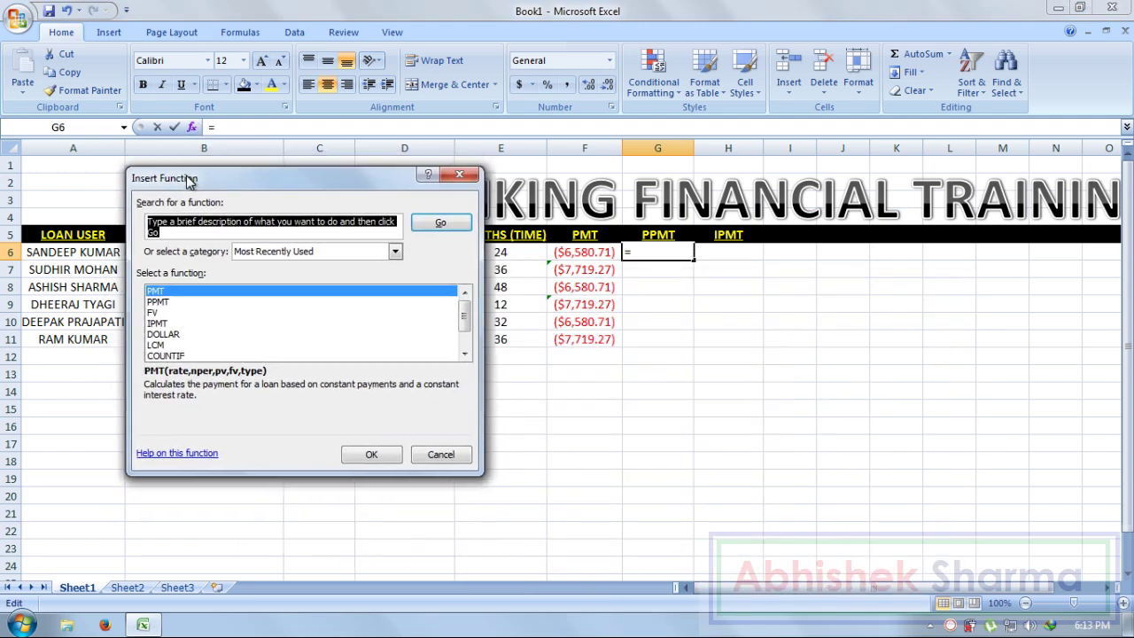
text(PPMT)
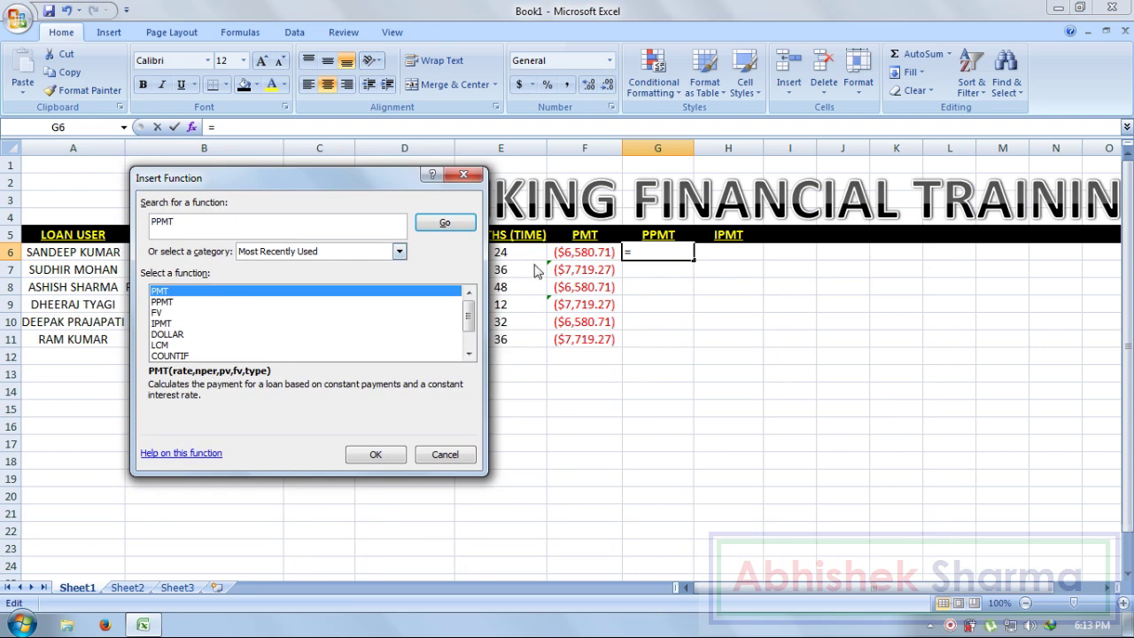
click(444, 223)
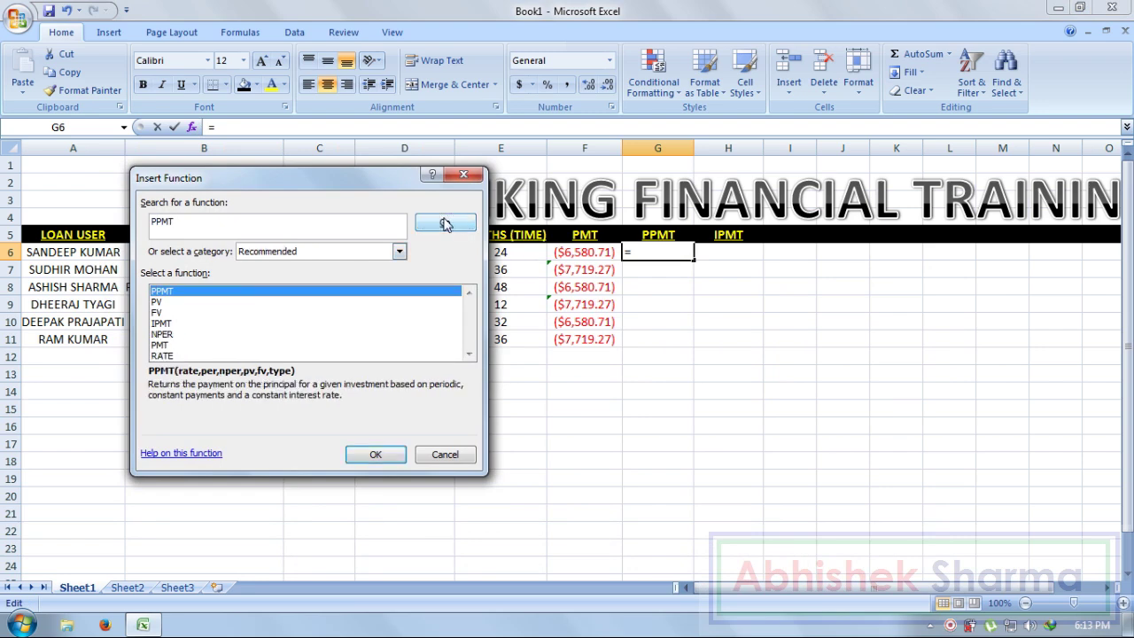
click(369, 454)
drag(376, 200, 524, 314)
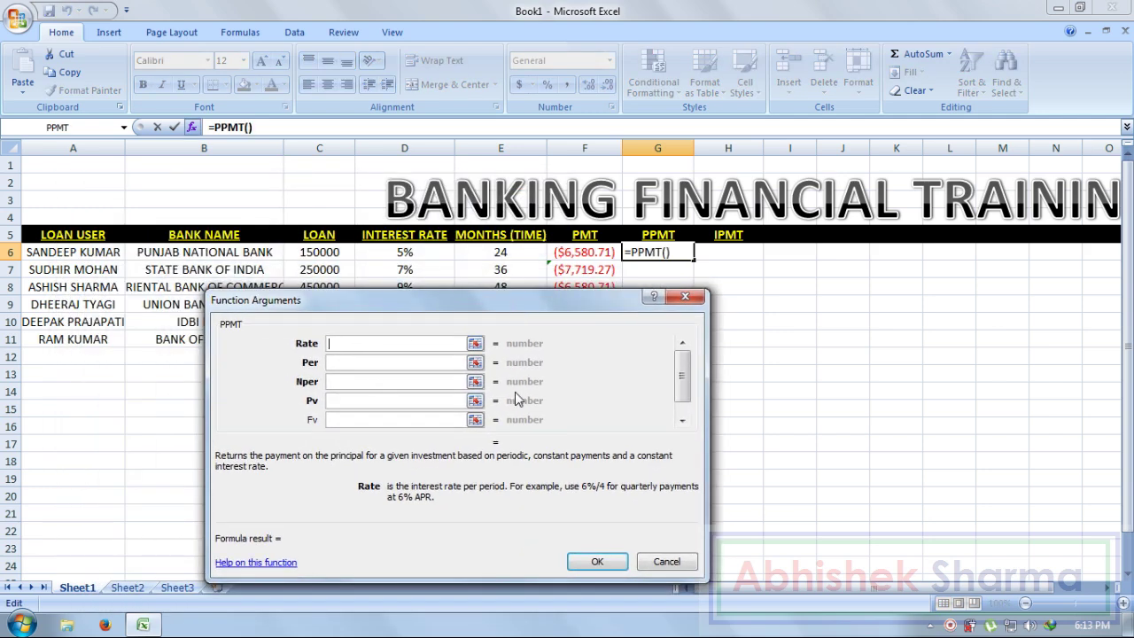
Set the PPMT arguments for G6 to rate 5%/12, Per 1 and Nper 24.
text(5%/12)
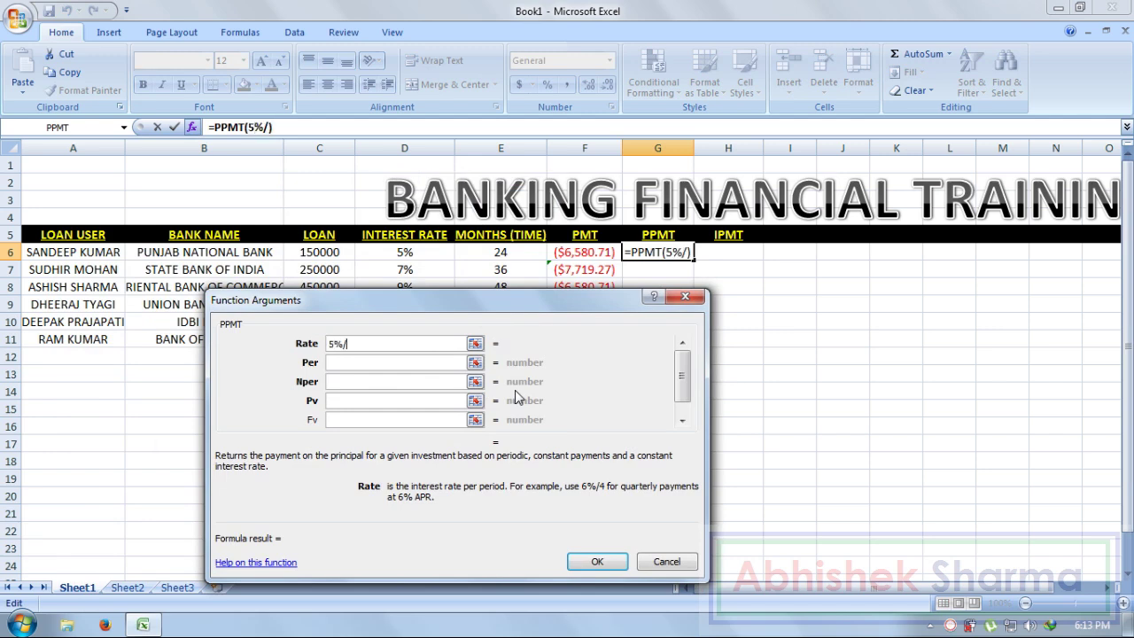
click(392, 363)
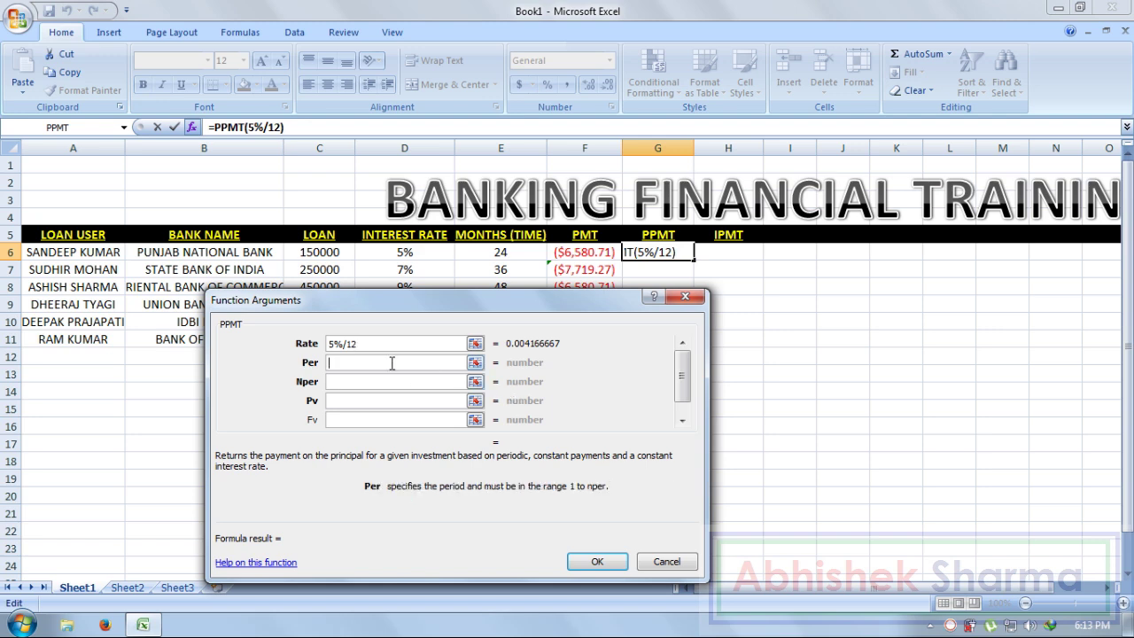
drag(429, 305, 617, 310)
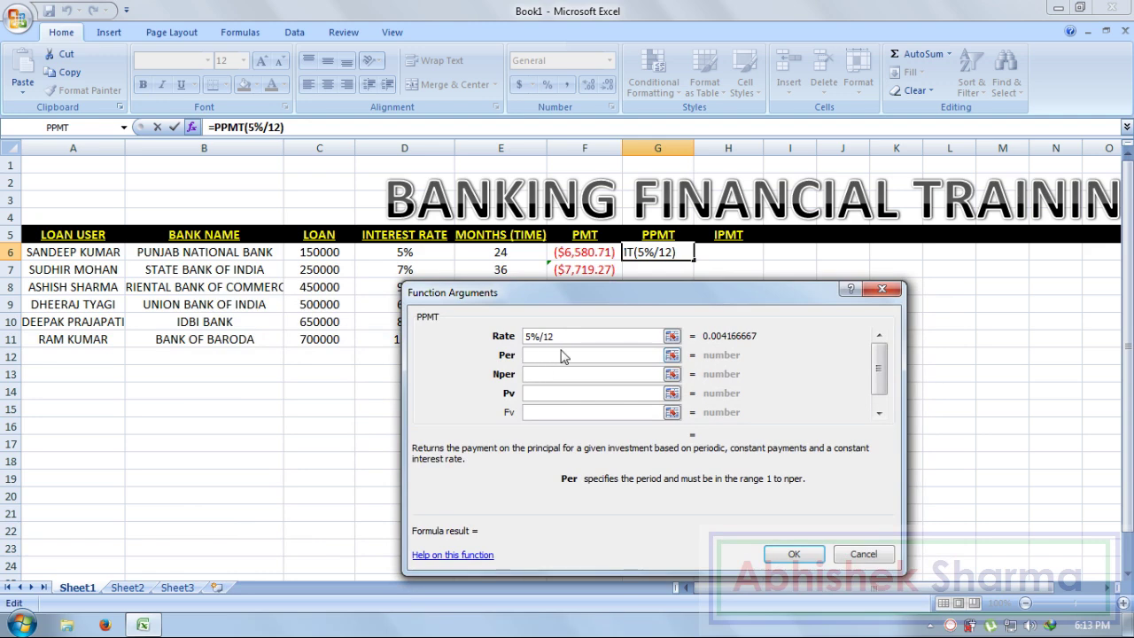
text(1)
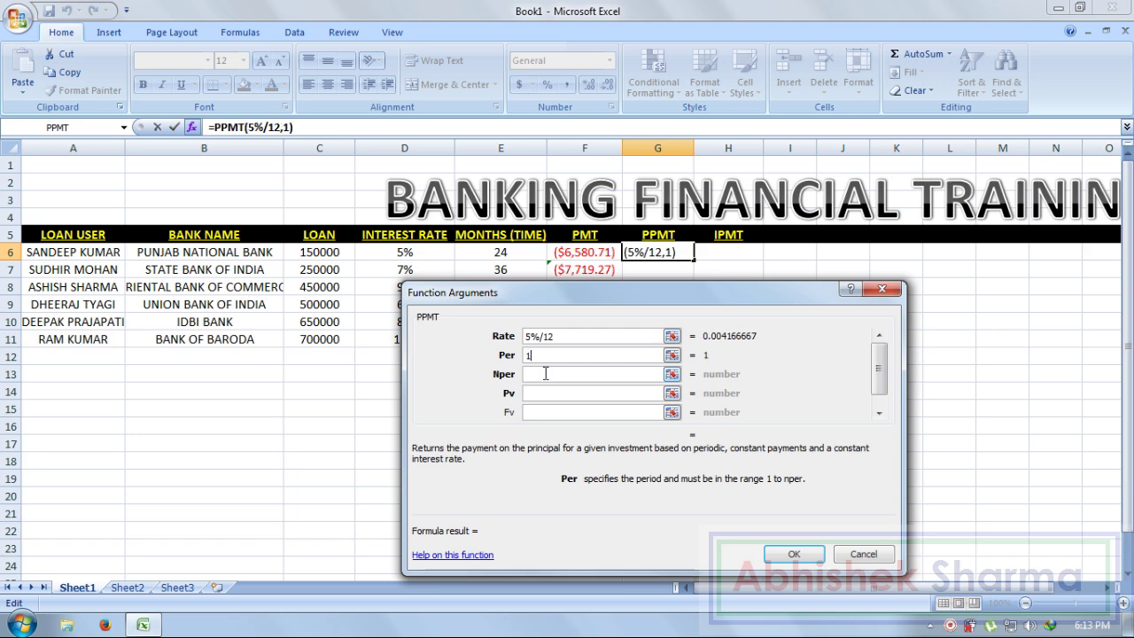
click(549, 376)
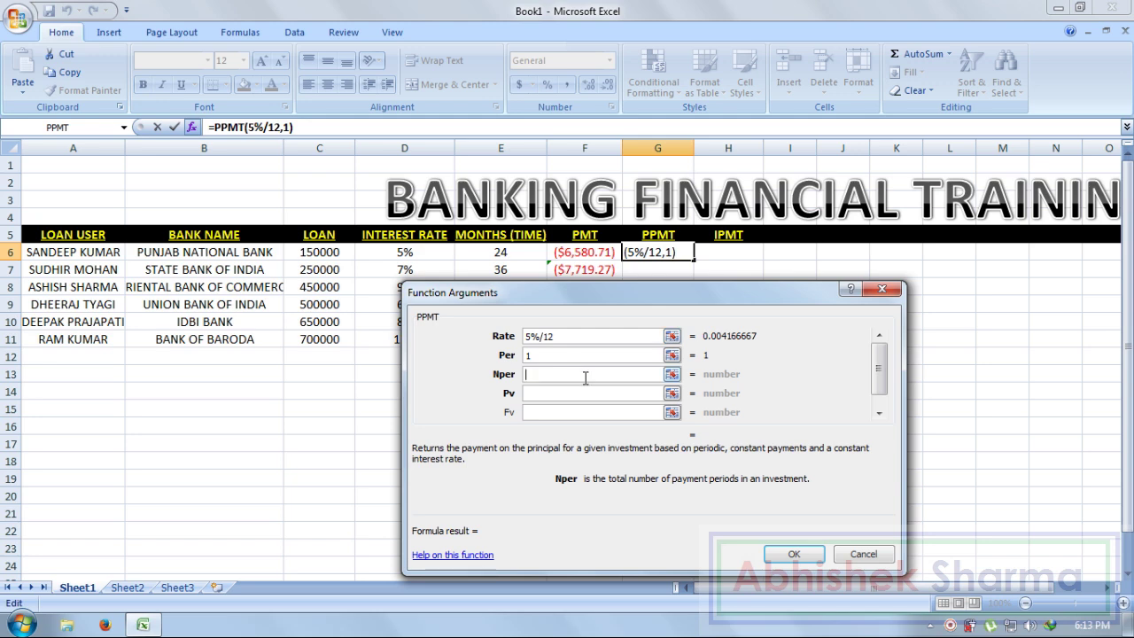
text(24)
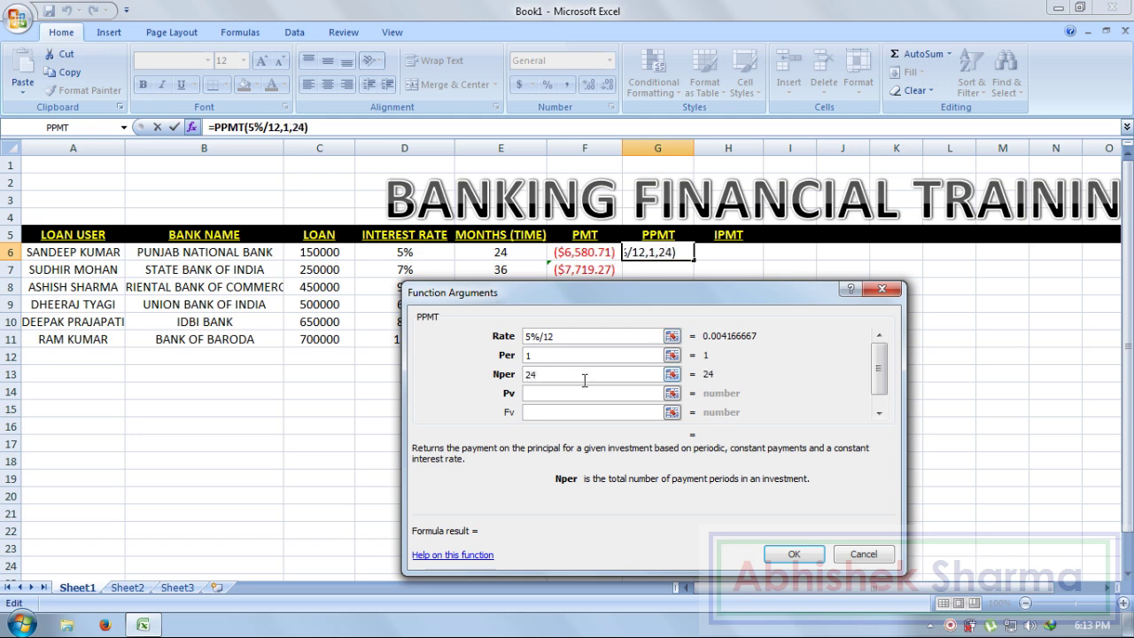
Set Pv to 150000, complete the PPMT formula in G6, and compare it with the PMT formula in F6.
click(579, 394)
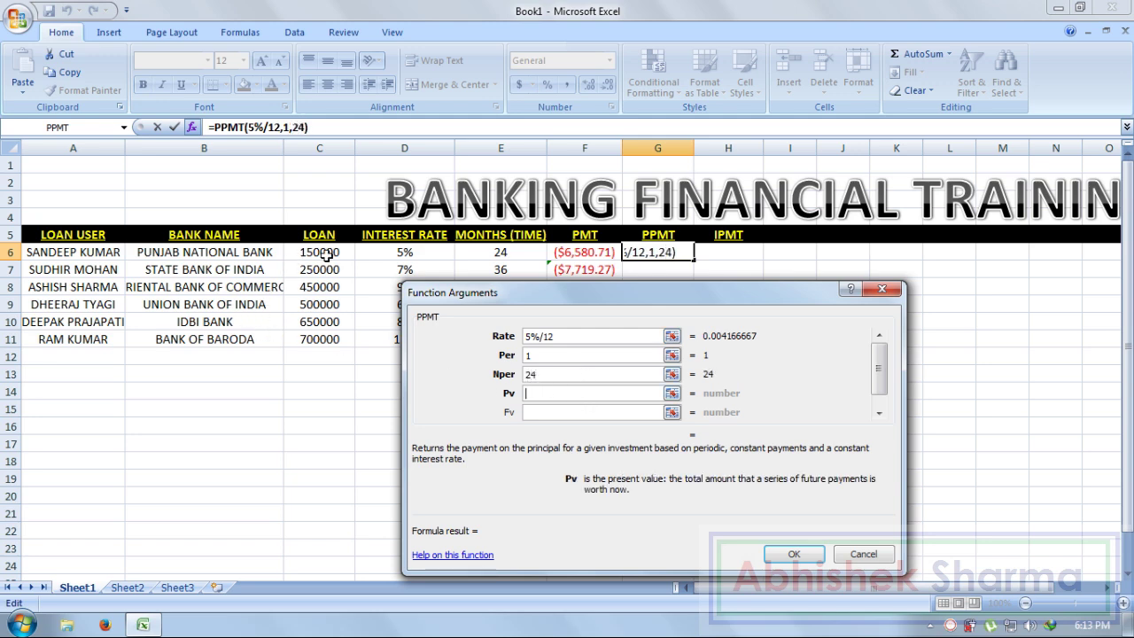
text(150)
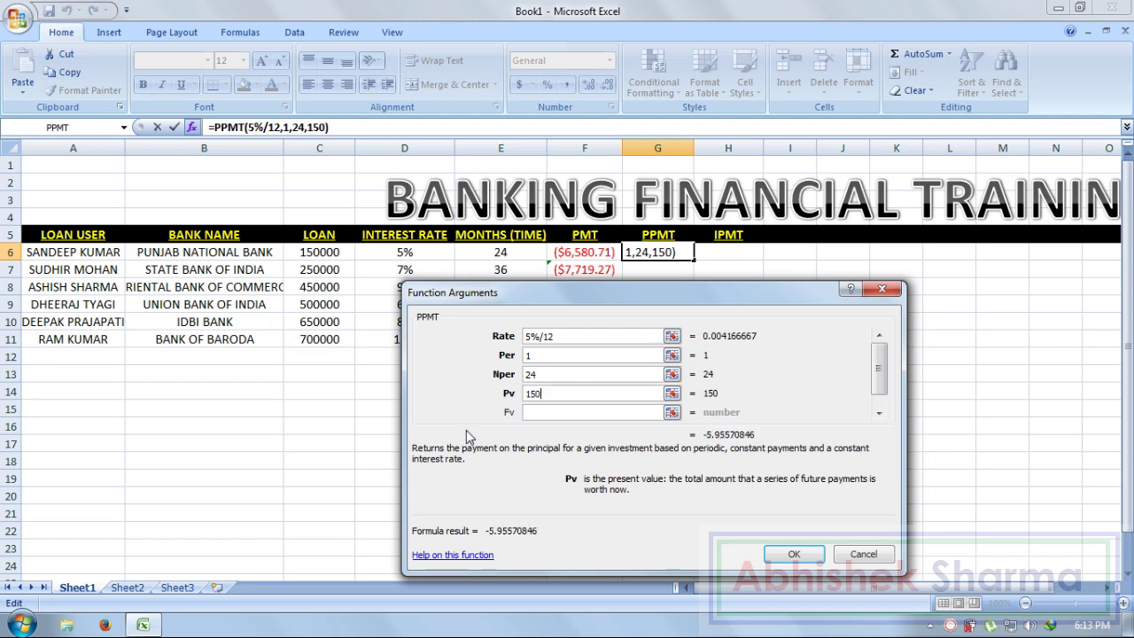
text(000)
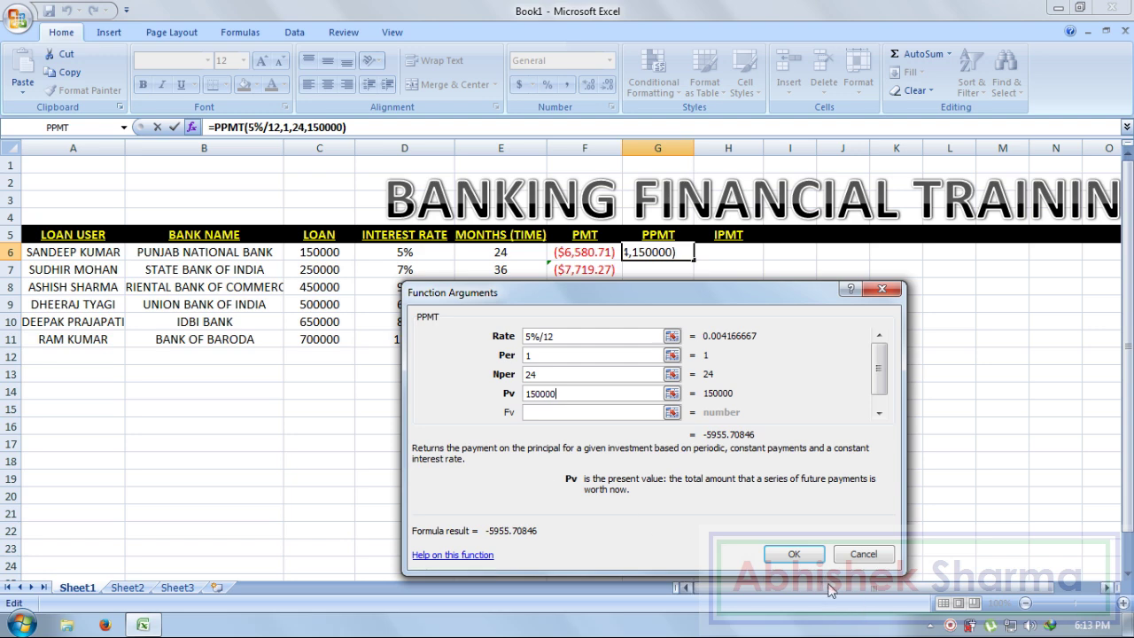
click(795, 553)
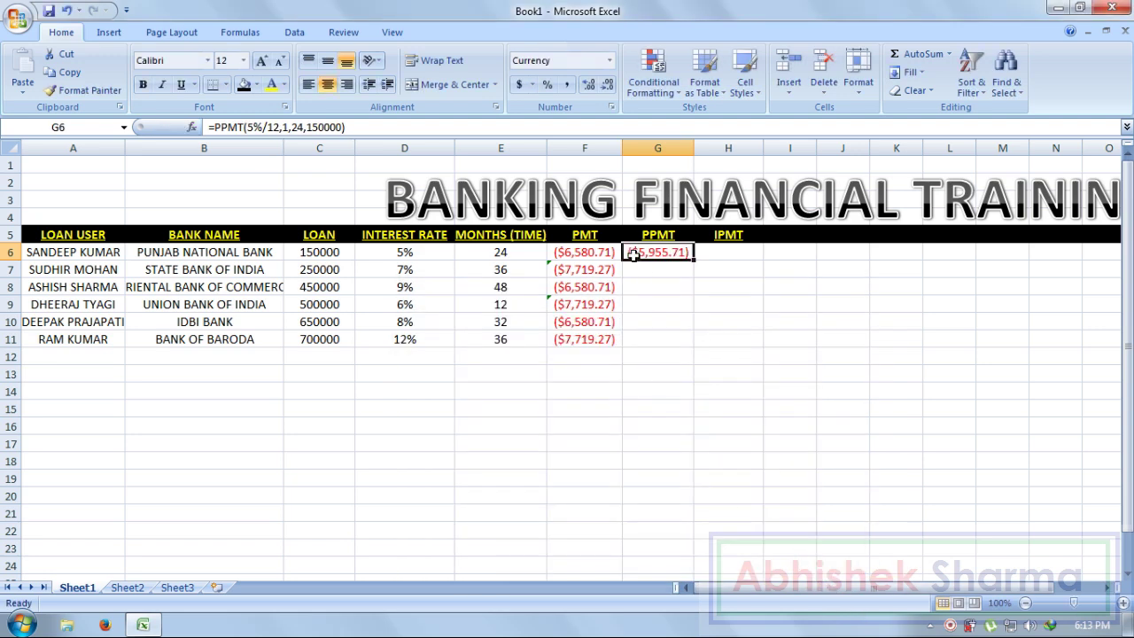
click(589, 254)
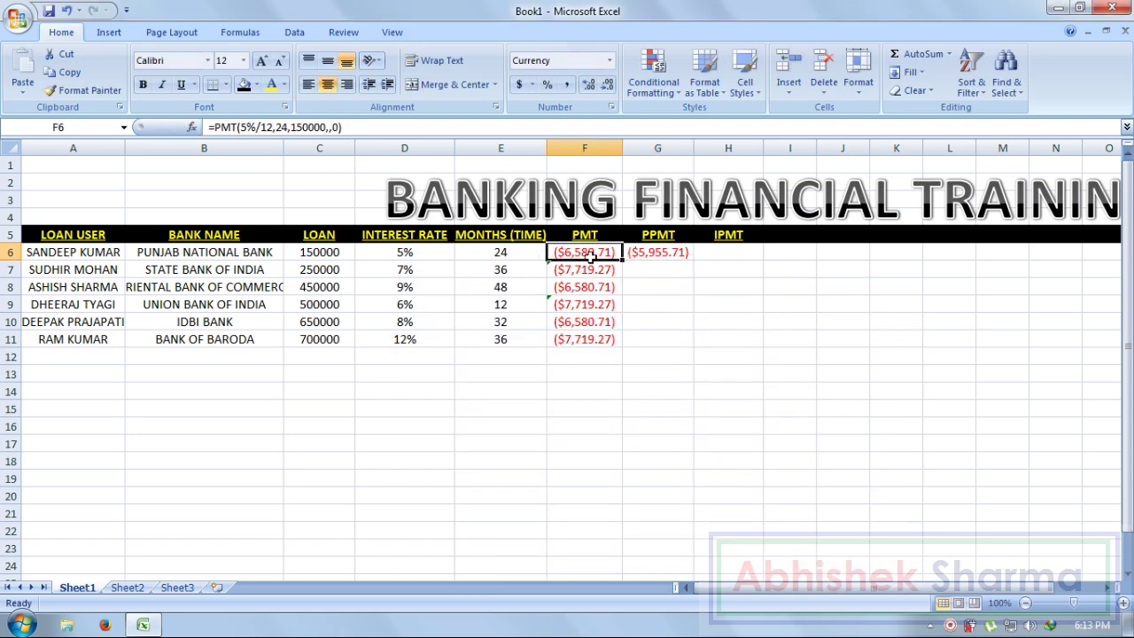
click(665, 252)
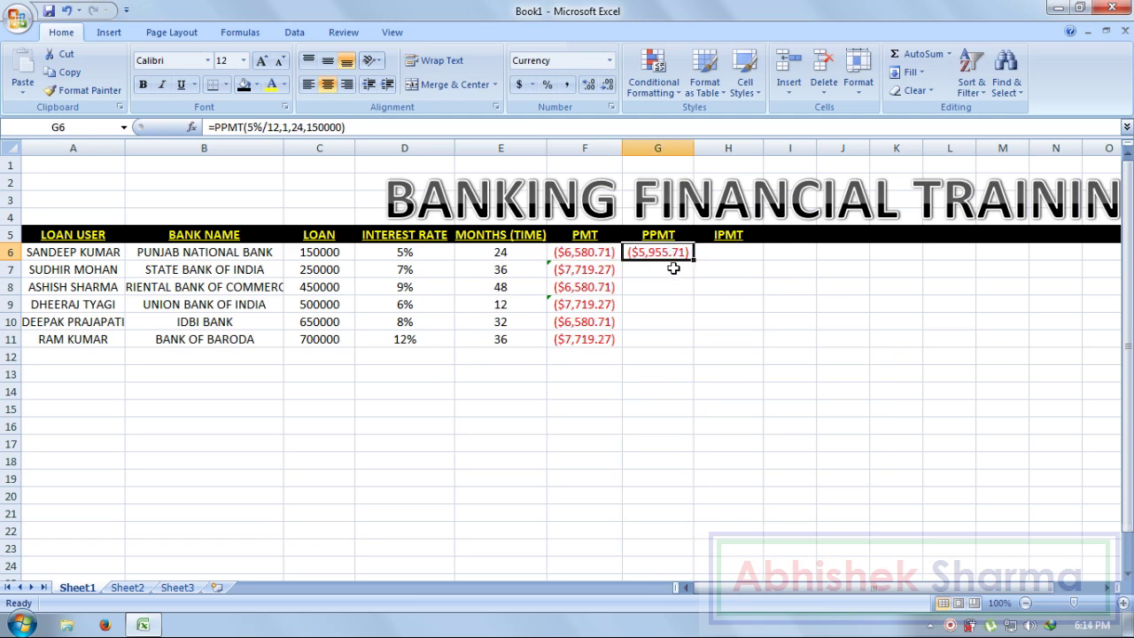
Search for the PPMT function and insert it in cell G7 for the second loan.
click(671, 267)
click(192, 126)
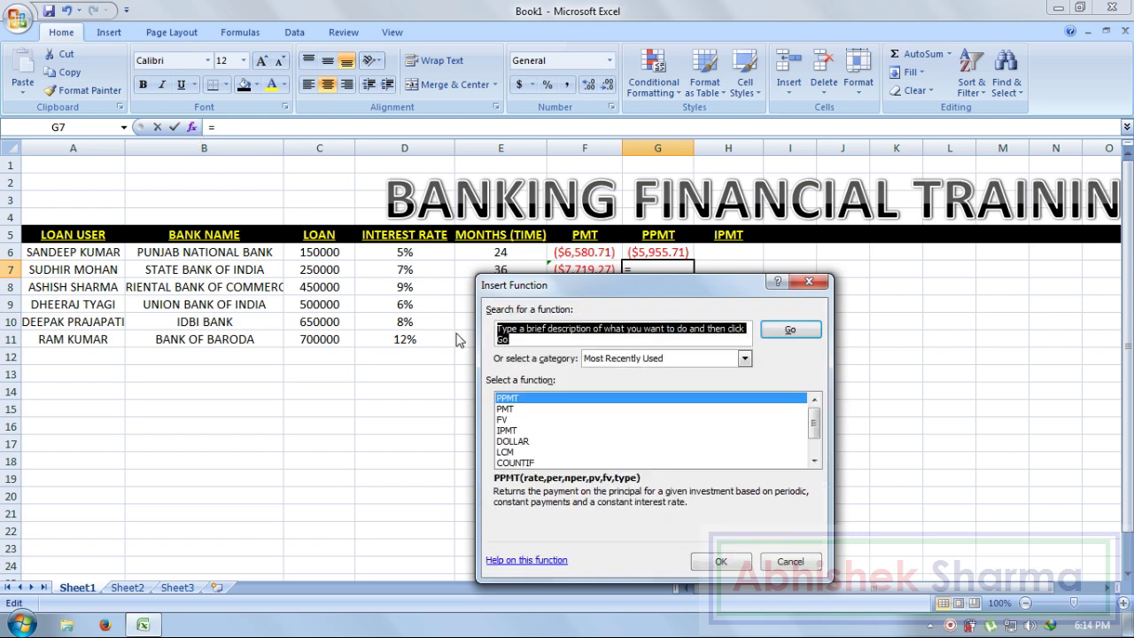
text(PPMT)
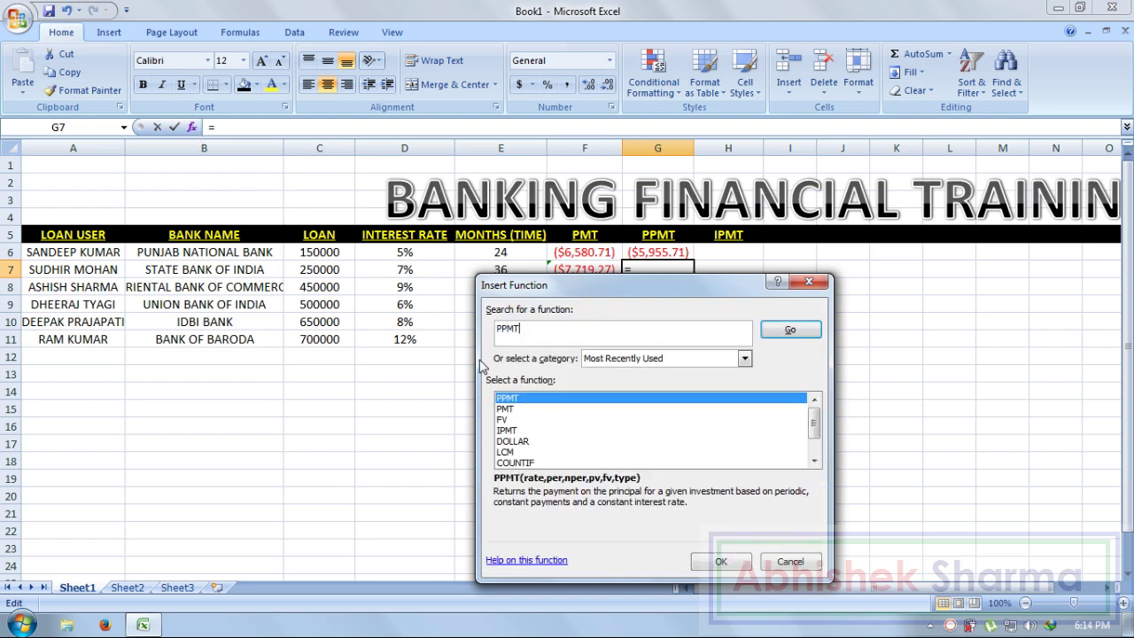
click(811, 331)
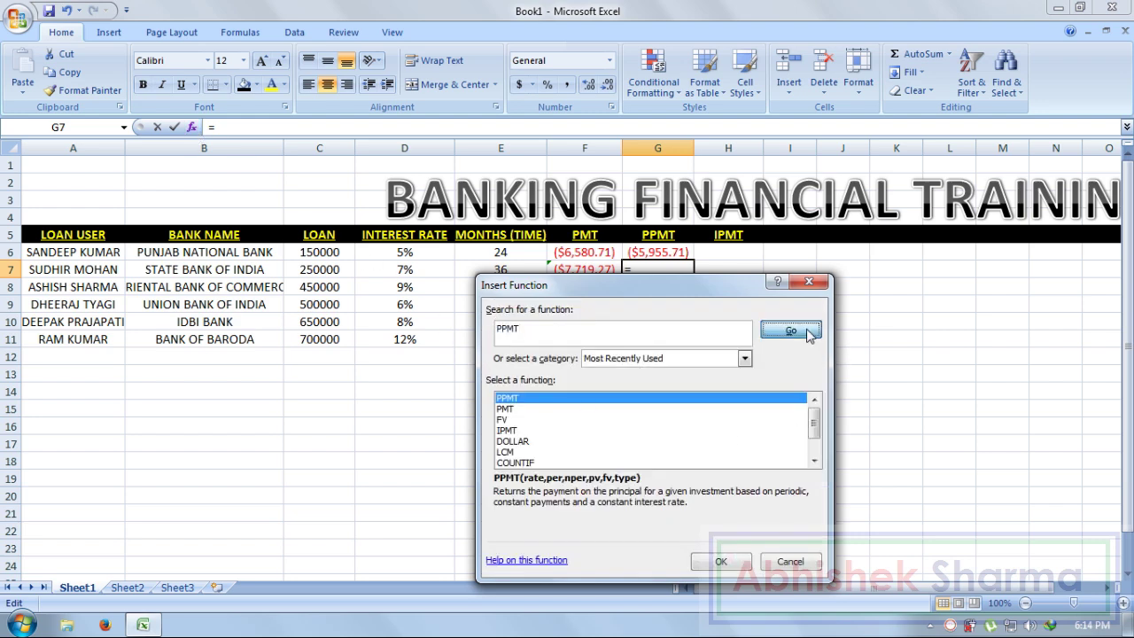
click(706, 556)
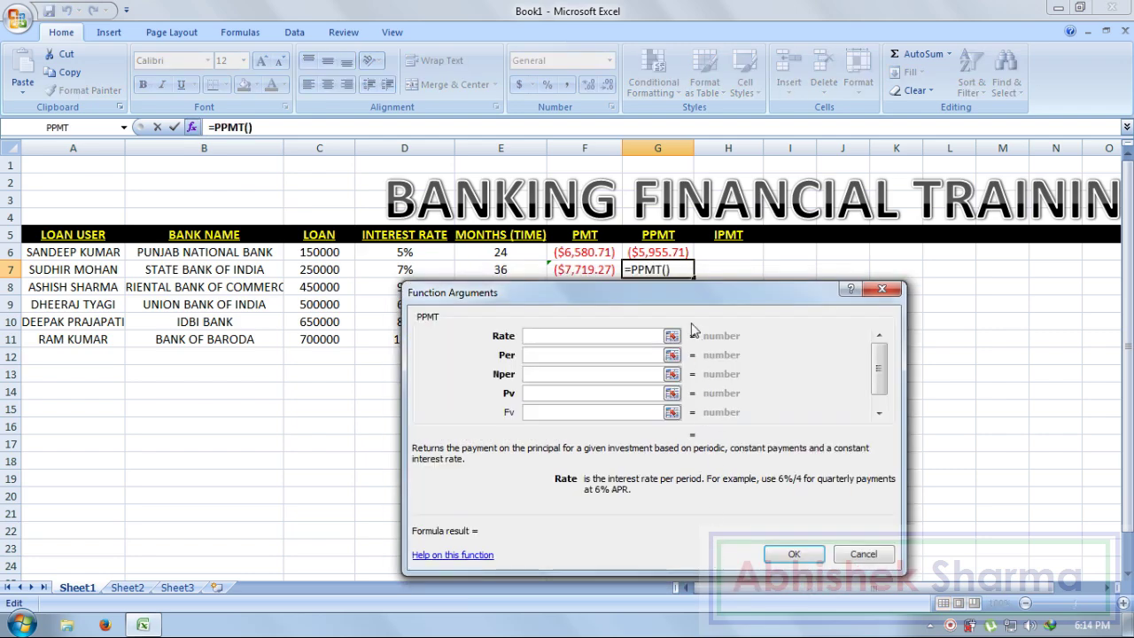
drag(686, 297, 685, 344)
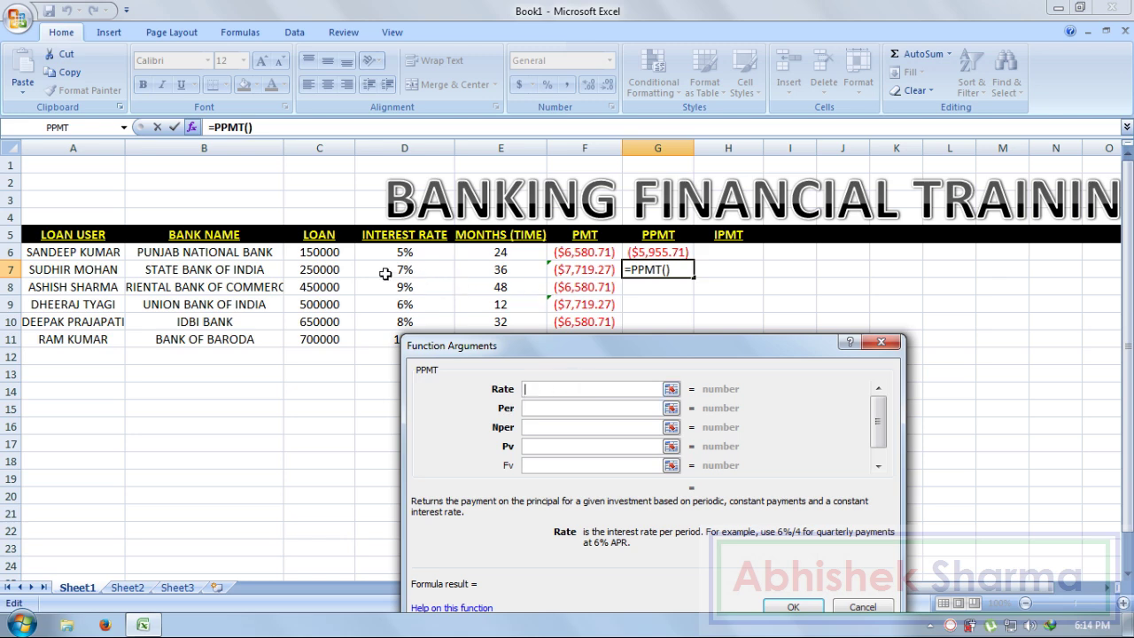
Set the PPMT arguments for G7 to rate 7%/12 and Per 1.
text(7)
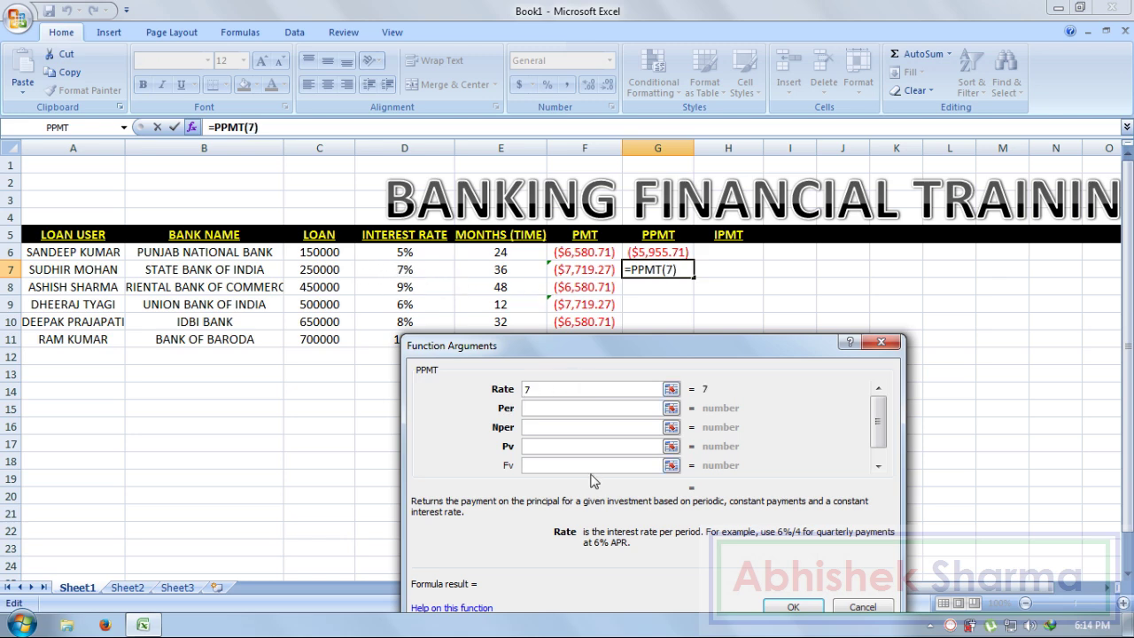
text(%/12)
click(549, 411)
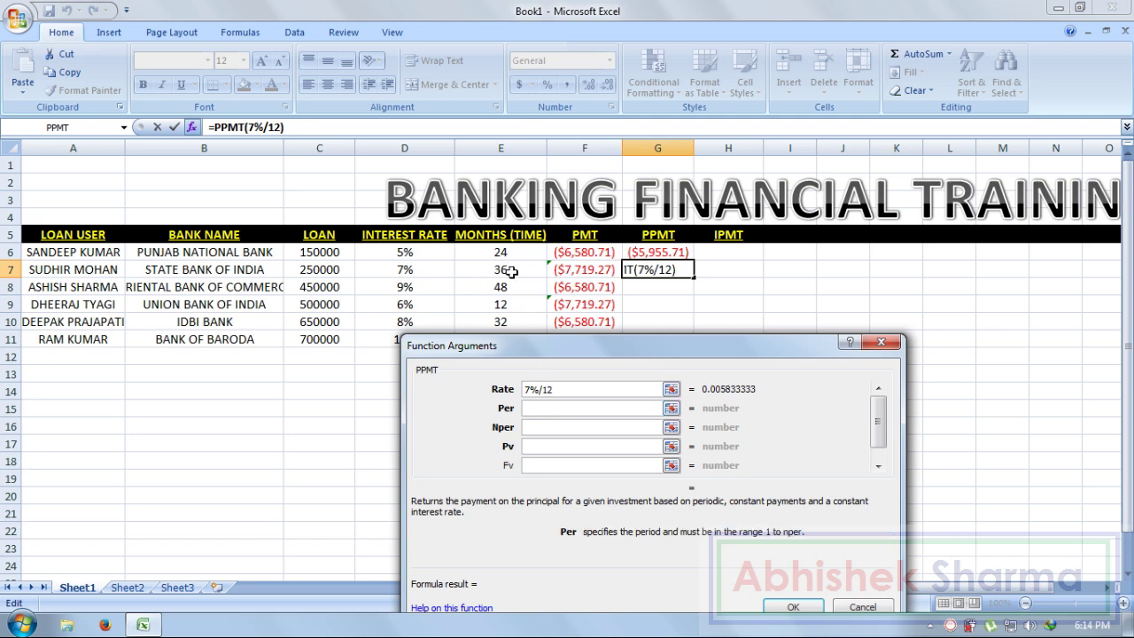
text(36)
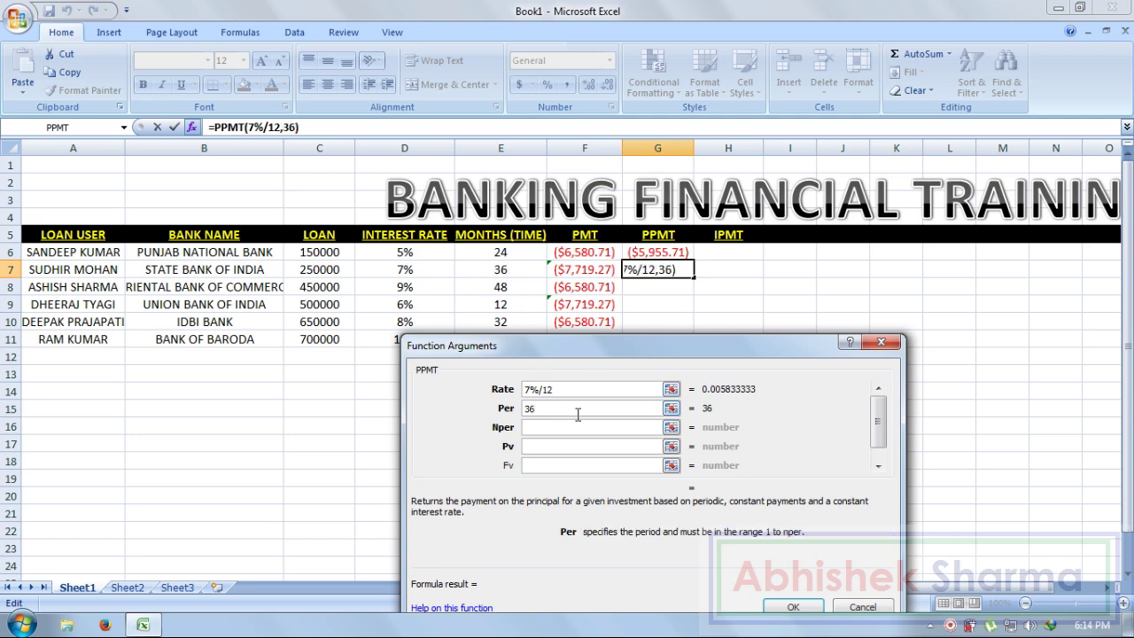
drag(556, 405, 519, 407)
text(1)
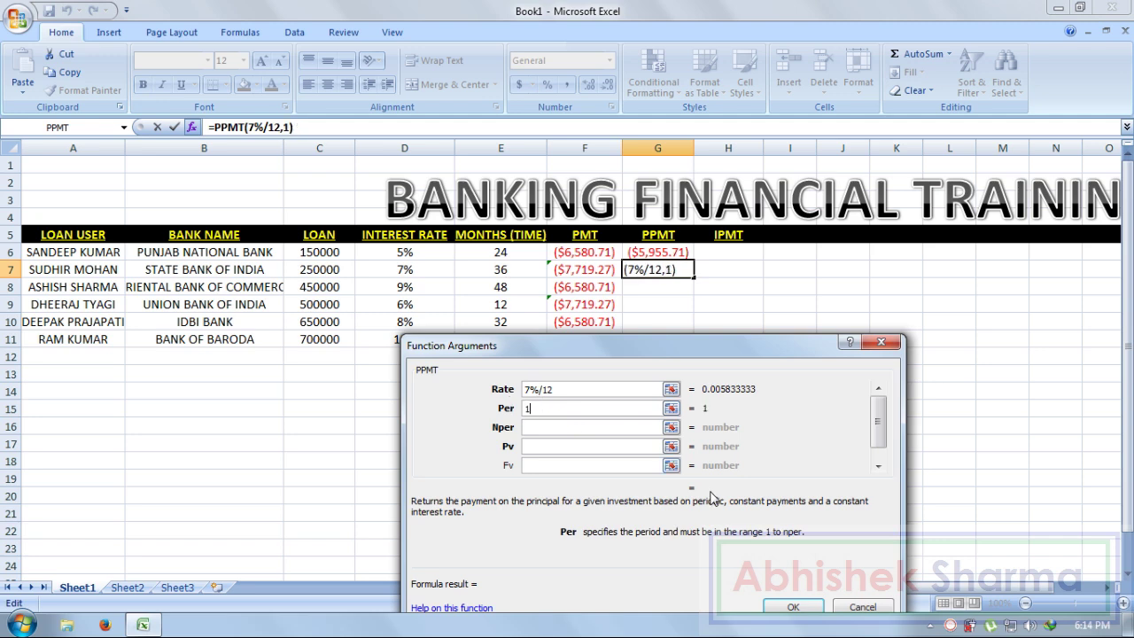
Set Nper to 36 and Pv to 250000, and complete the PPMT formula in G7.
click(563, 428)
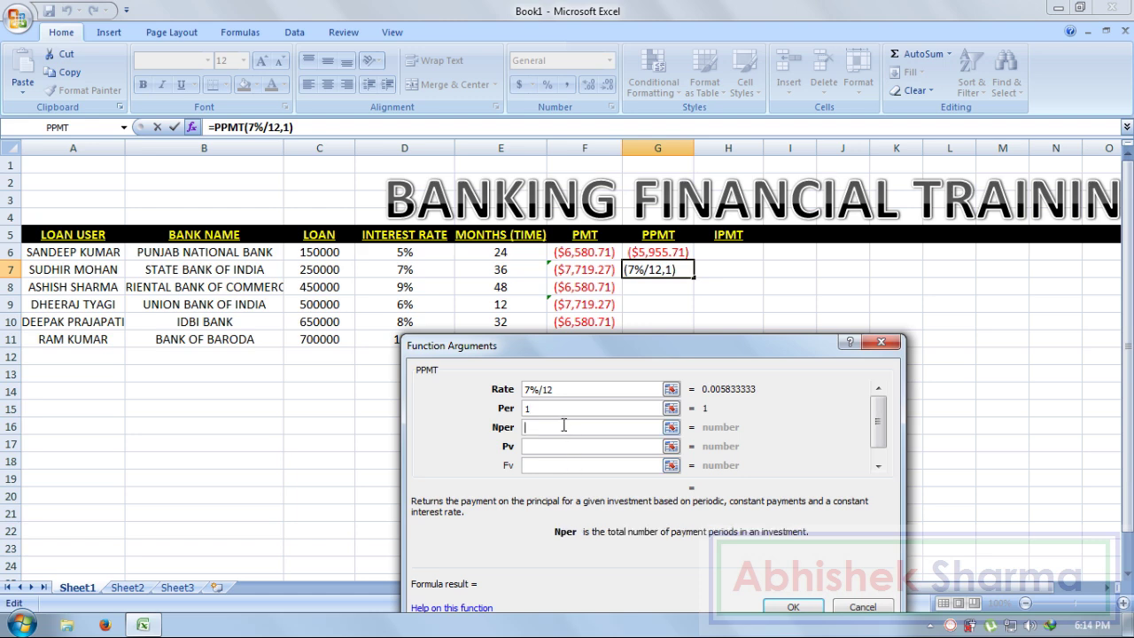
text(36)
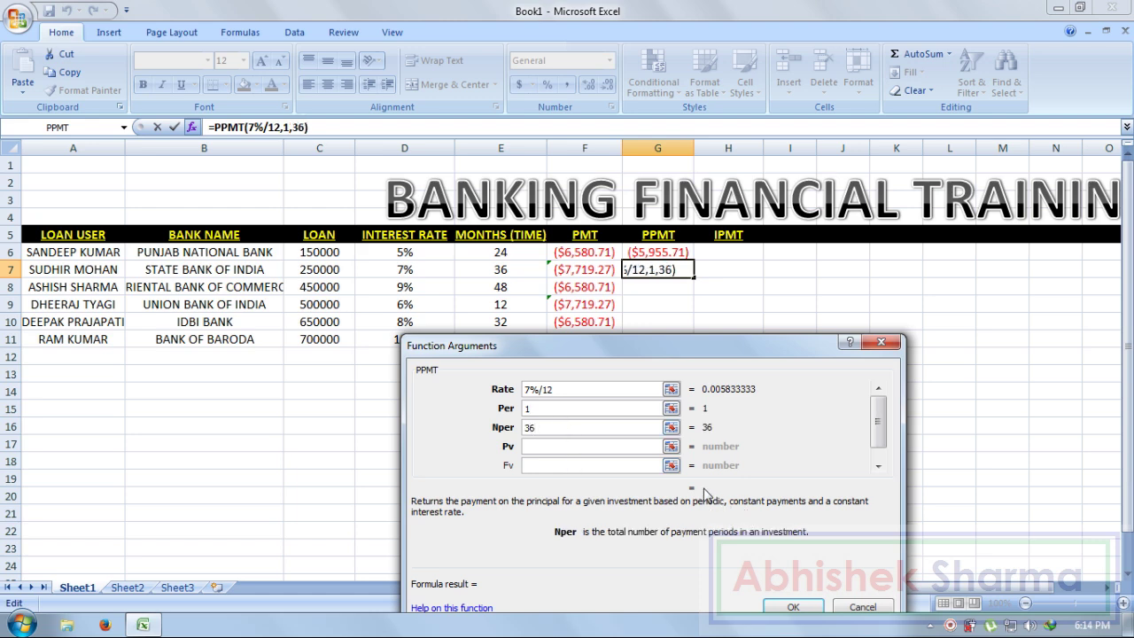
click(639, 447)
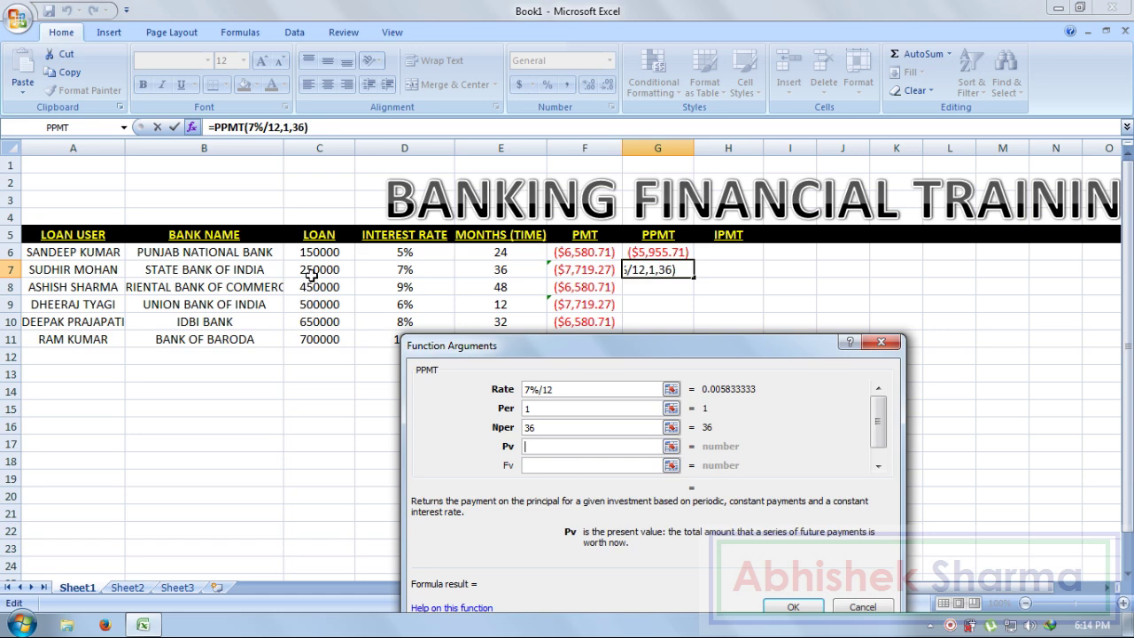
text(25)
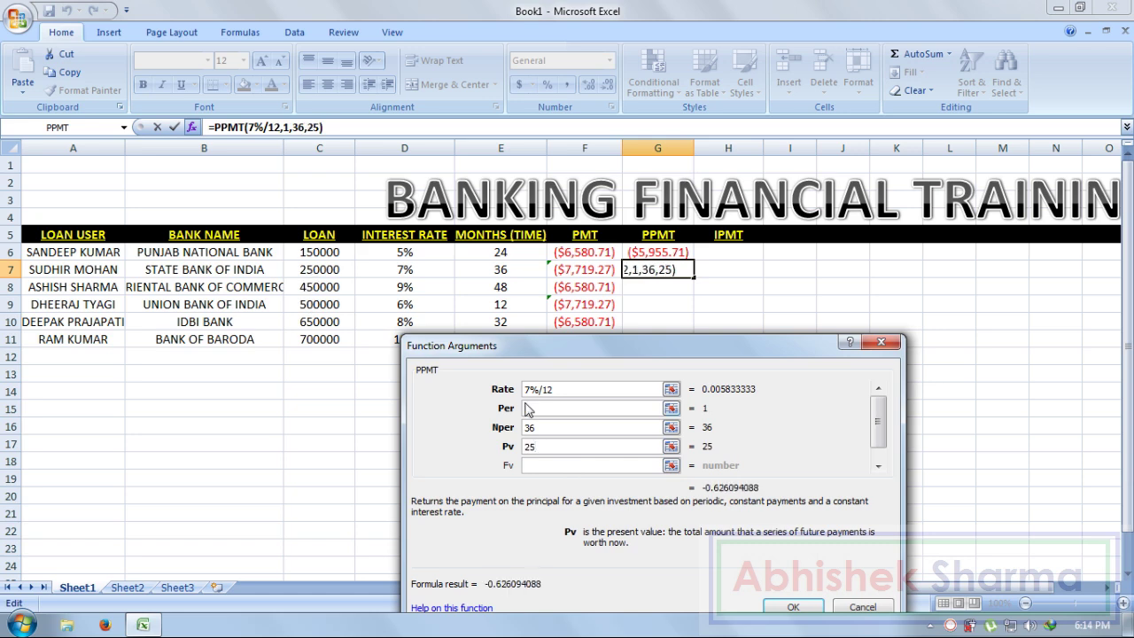
text(0000)
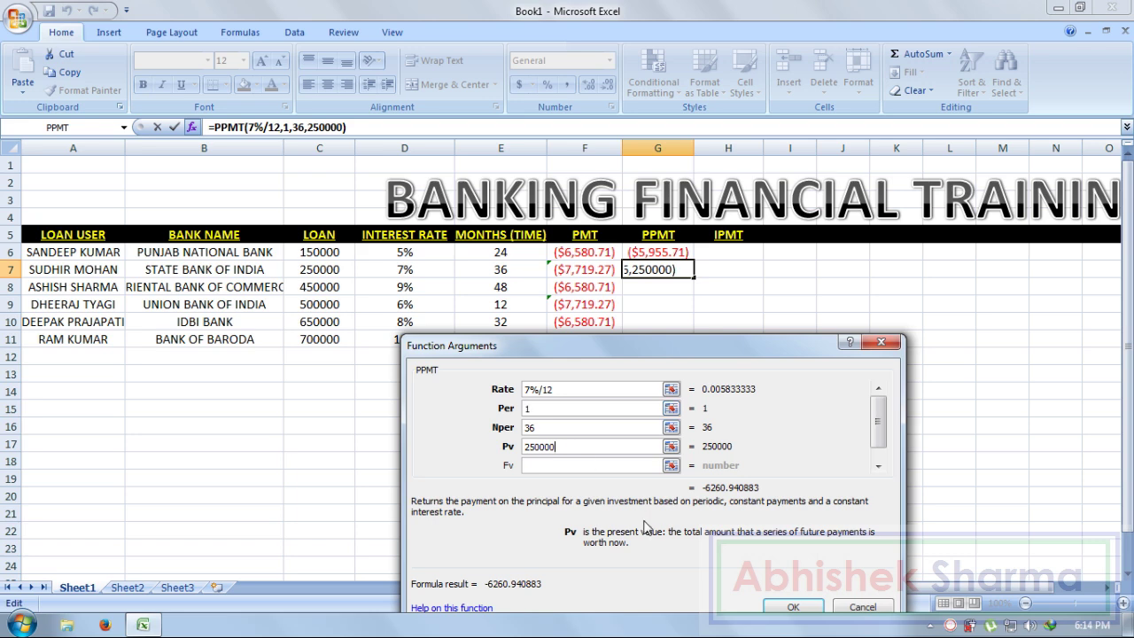
click(784, 606)
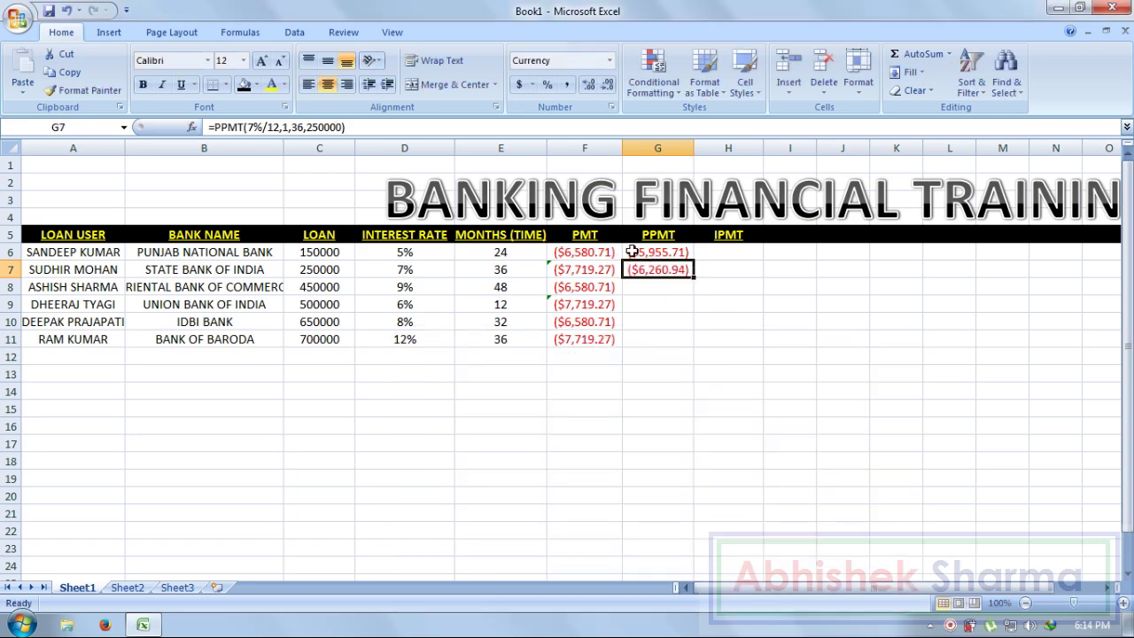
Fill the two PPMT formulas in G6:G7 down to cell G11, and select cell H6.
click(738, 252)
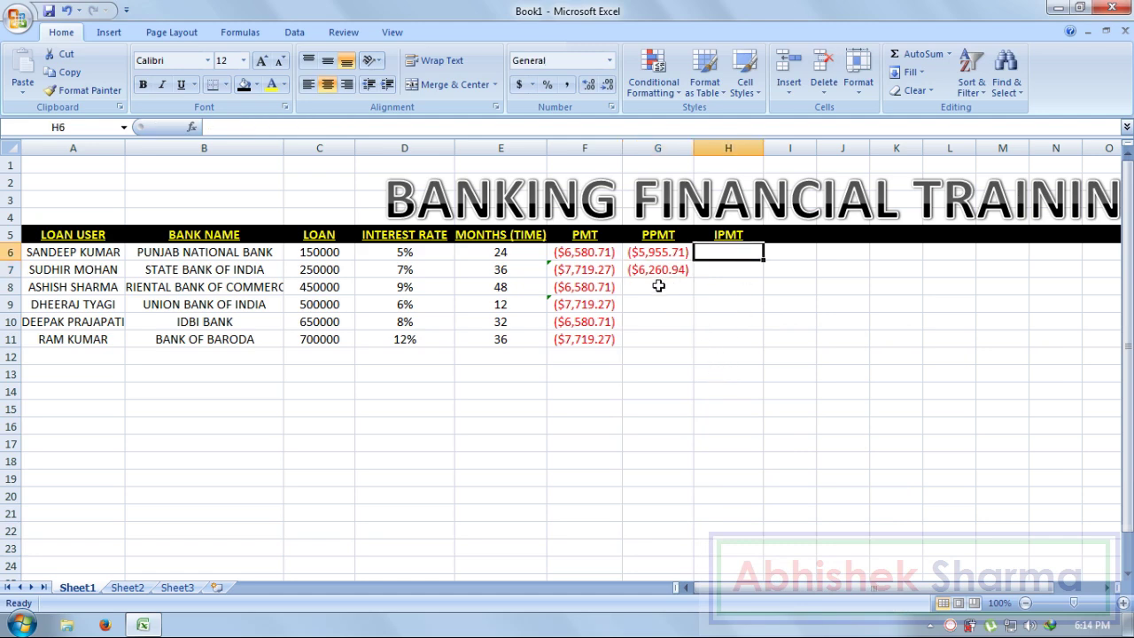
drag(657, 279, 697, 345)
click(736, 250)
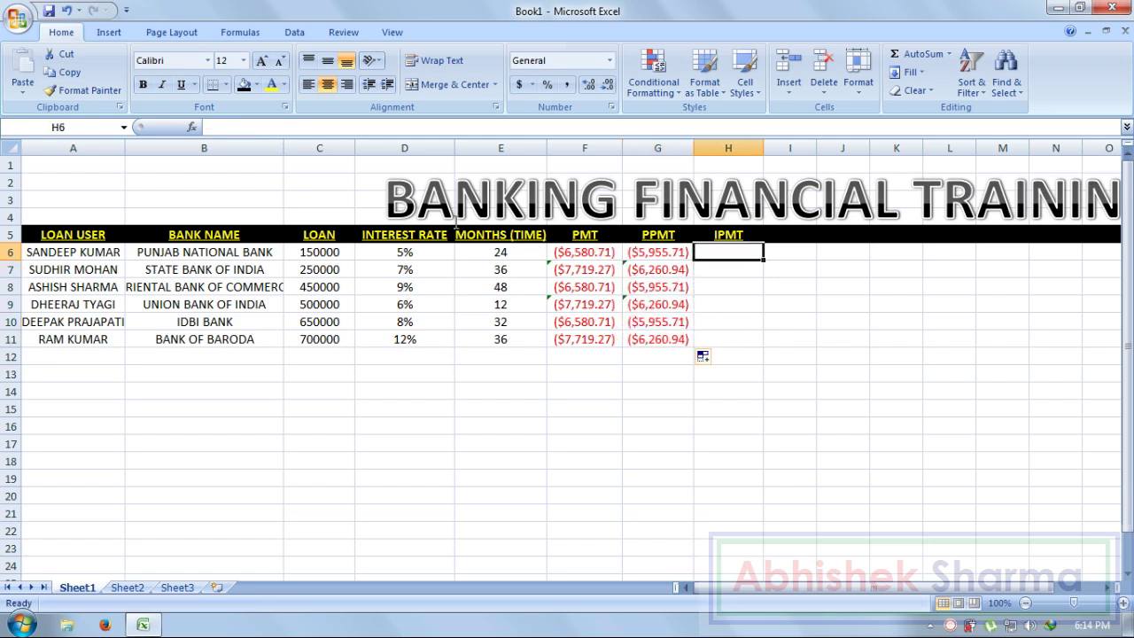
Search for the IPMT function and insert it in cell H6 for the first loan.
click(191, 127)
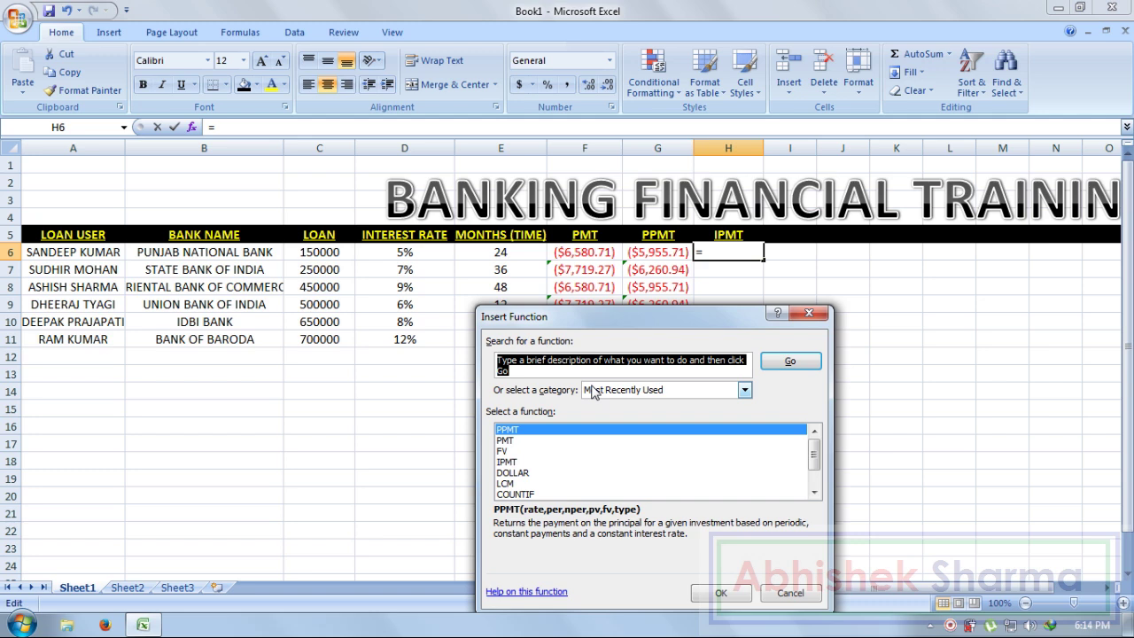
text(IPMT)
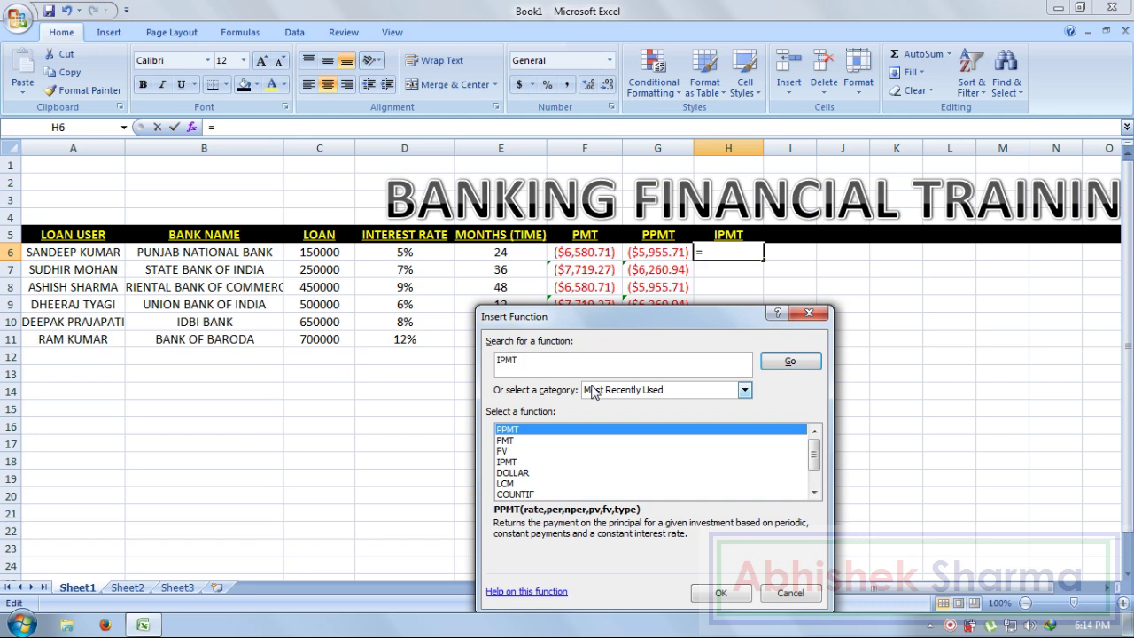
click(782, 367)
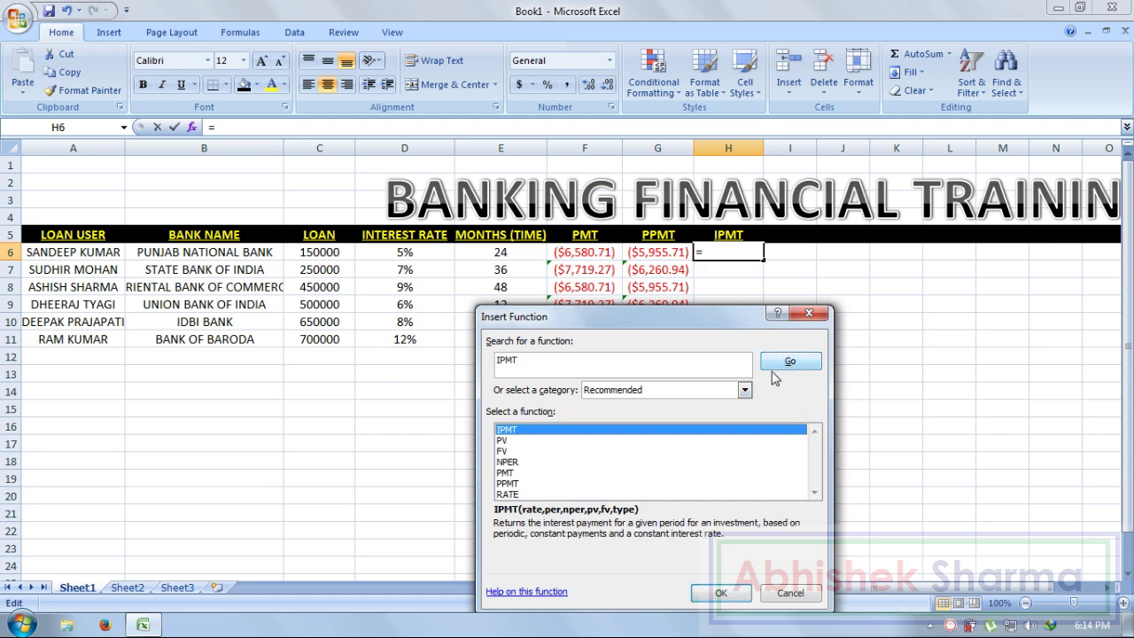
click(714, 596)
drag(619, 325, 605, 357)
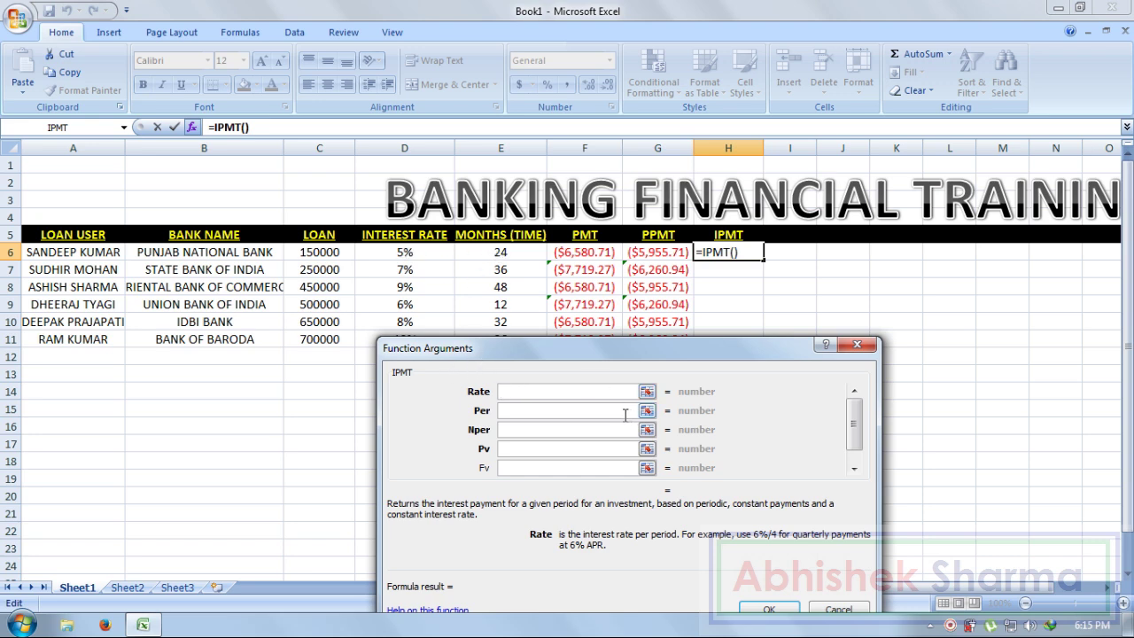
Set the IPMT arguments for H6 to rate 5%/12 and Per 1.
text(5)
text(%/)
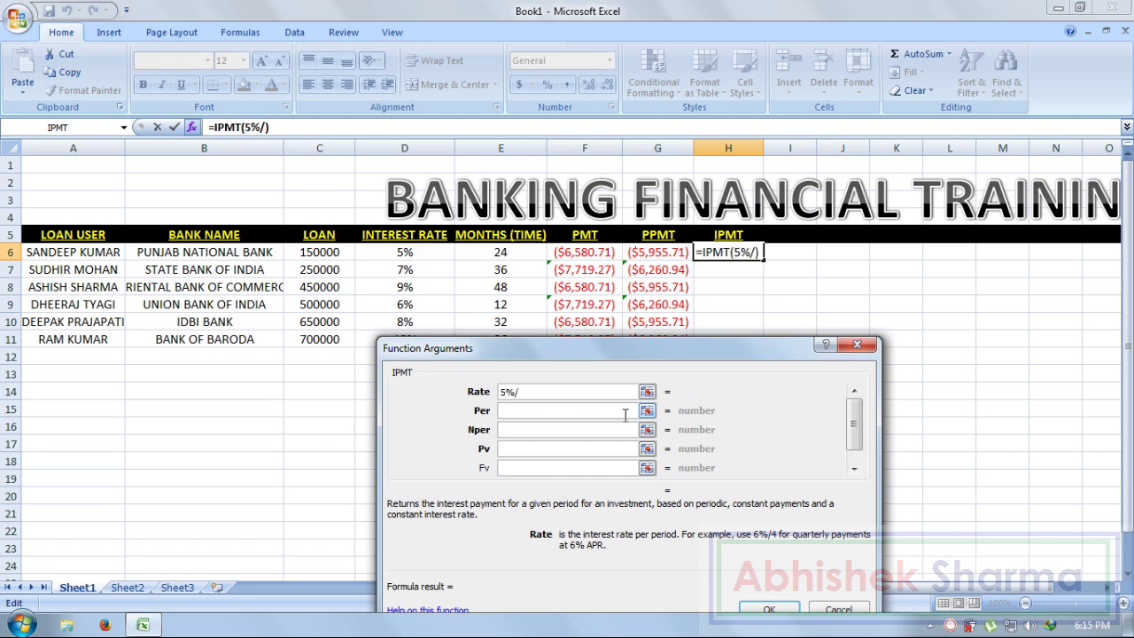
text(12)
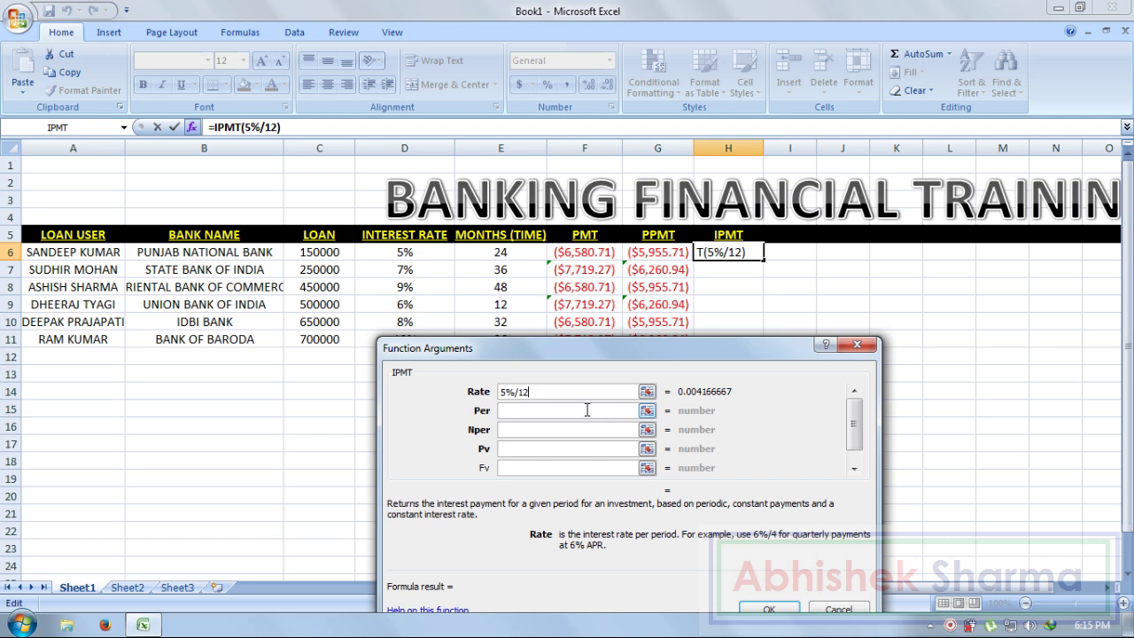
click(587, 411)
text(1)
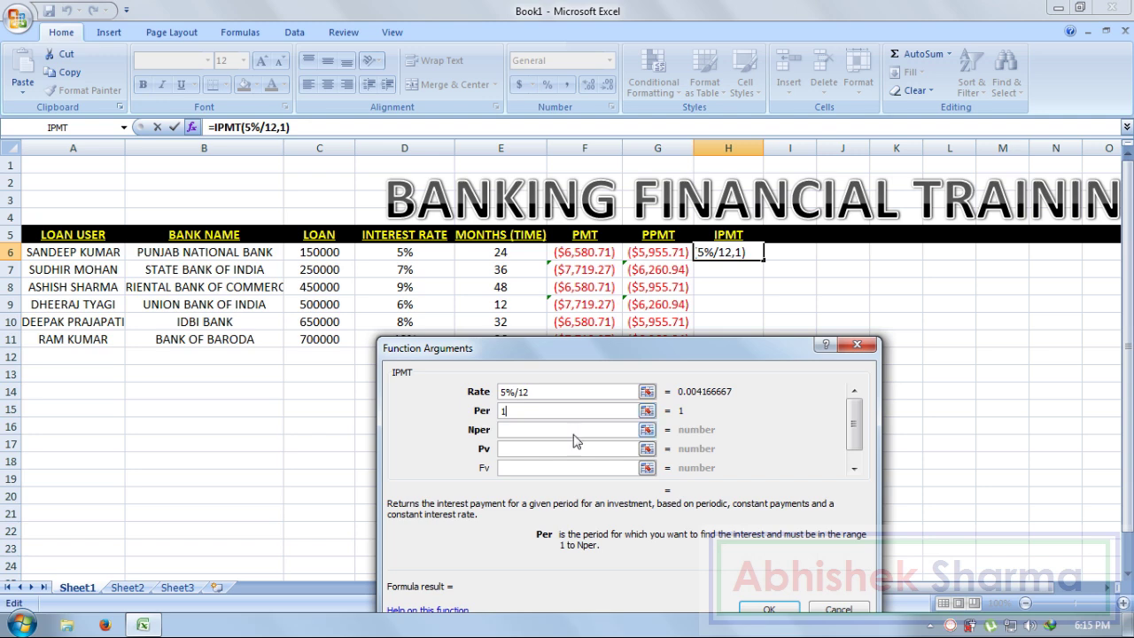
Set Nper to 24 and Pv to 150000, and complete the IPMT formula in H6.
click(573, 434)
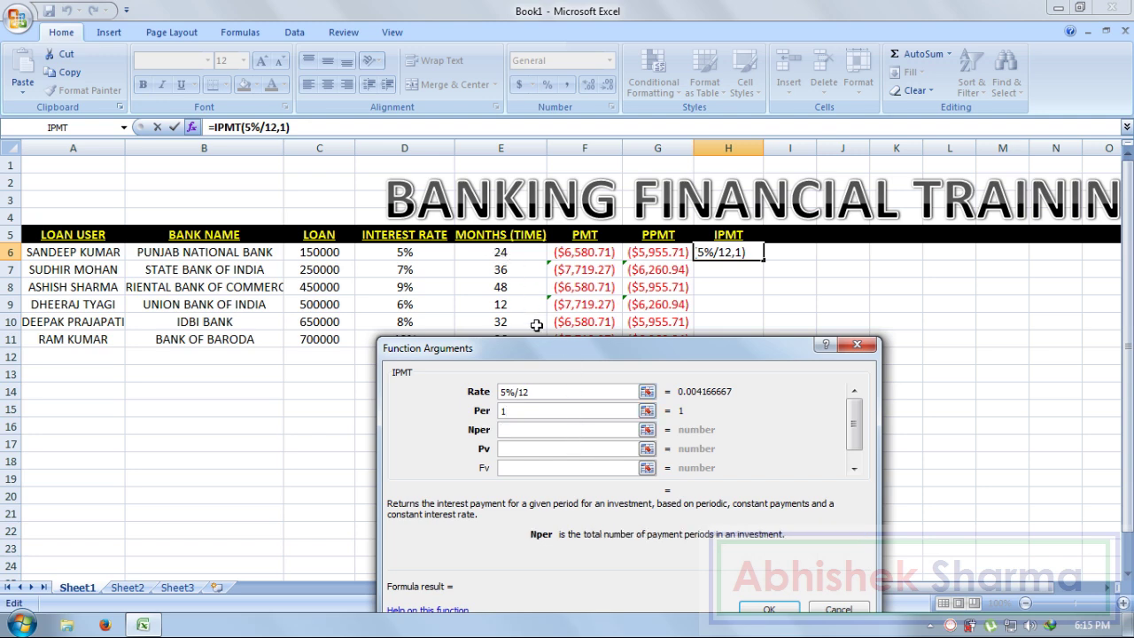
text(24)
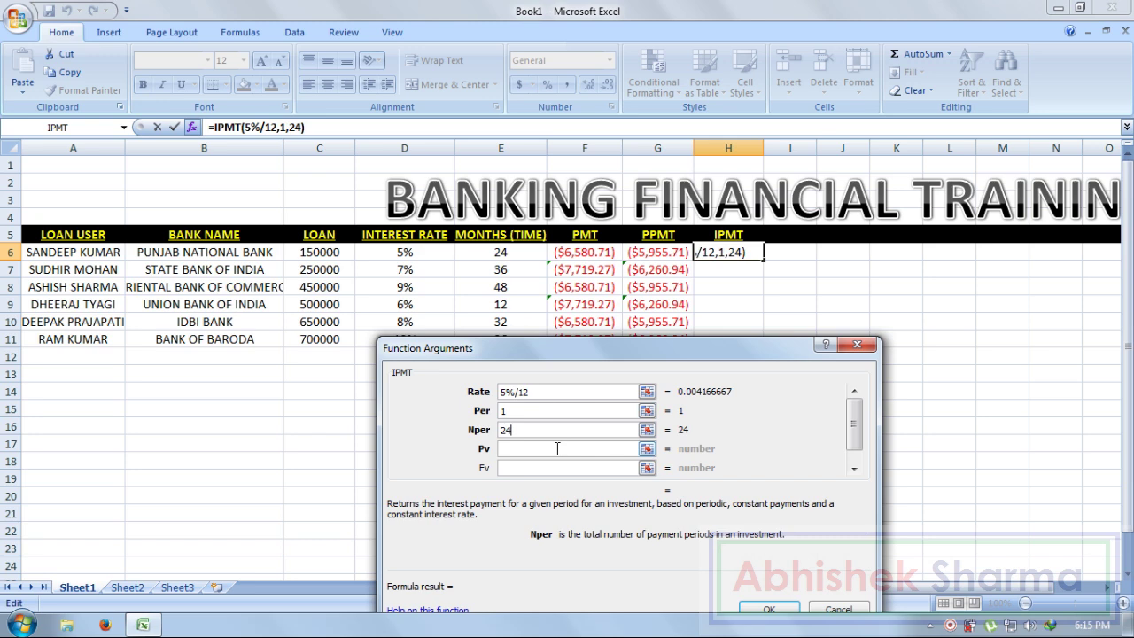
click(558, 449)
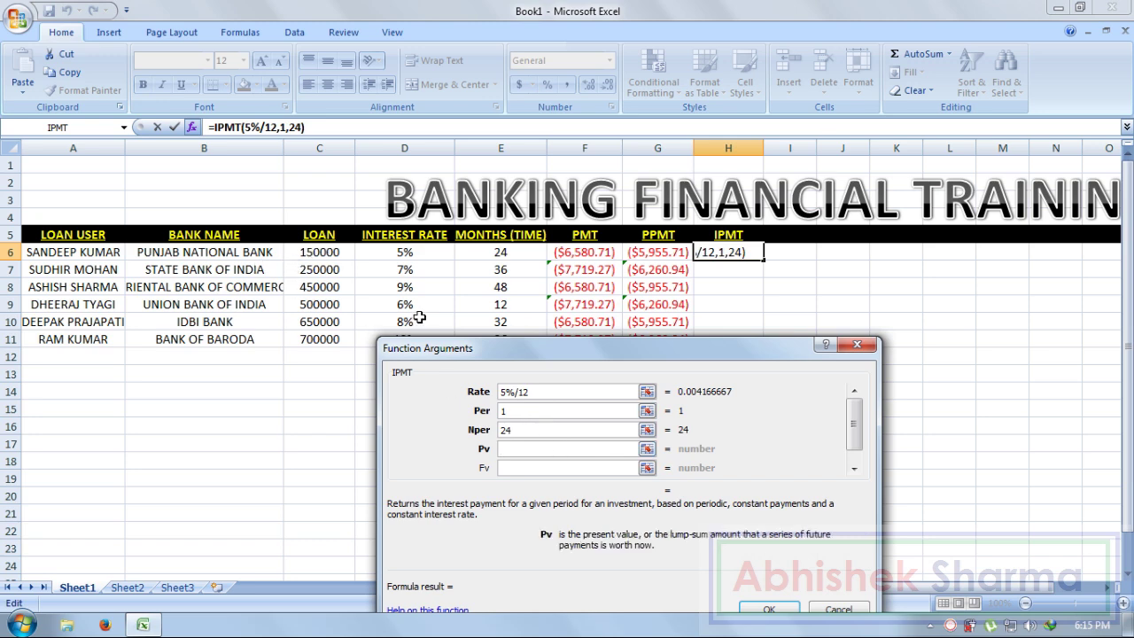
text(150000)
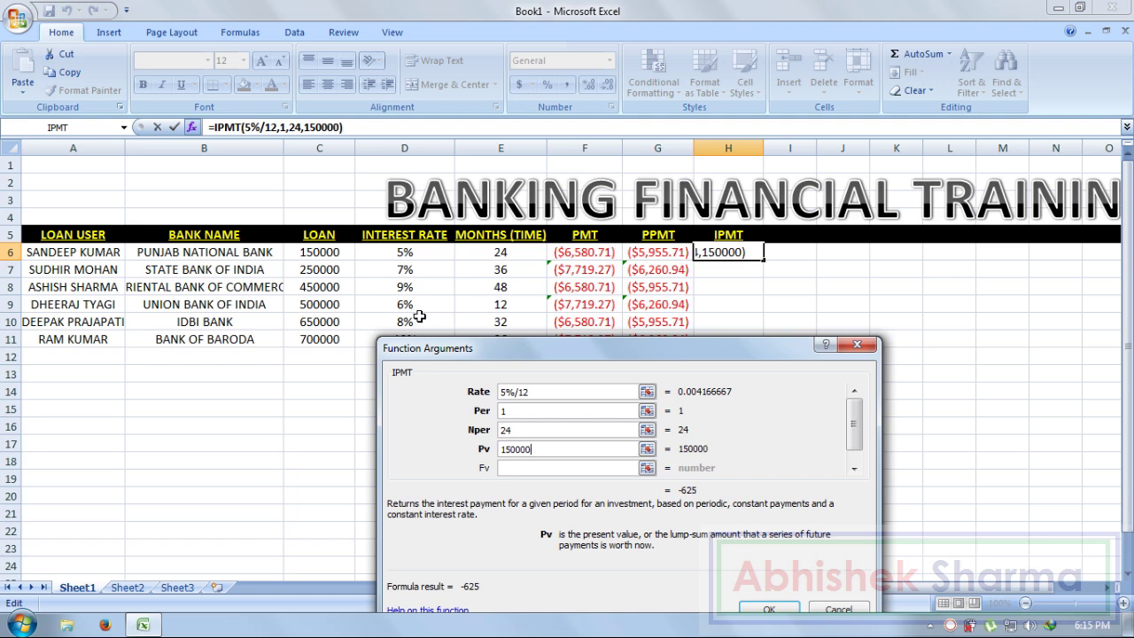
click(764, 610)
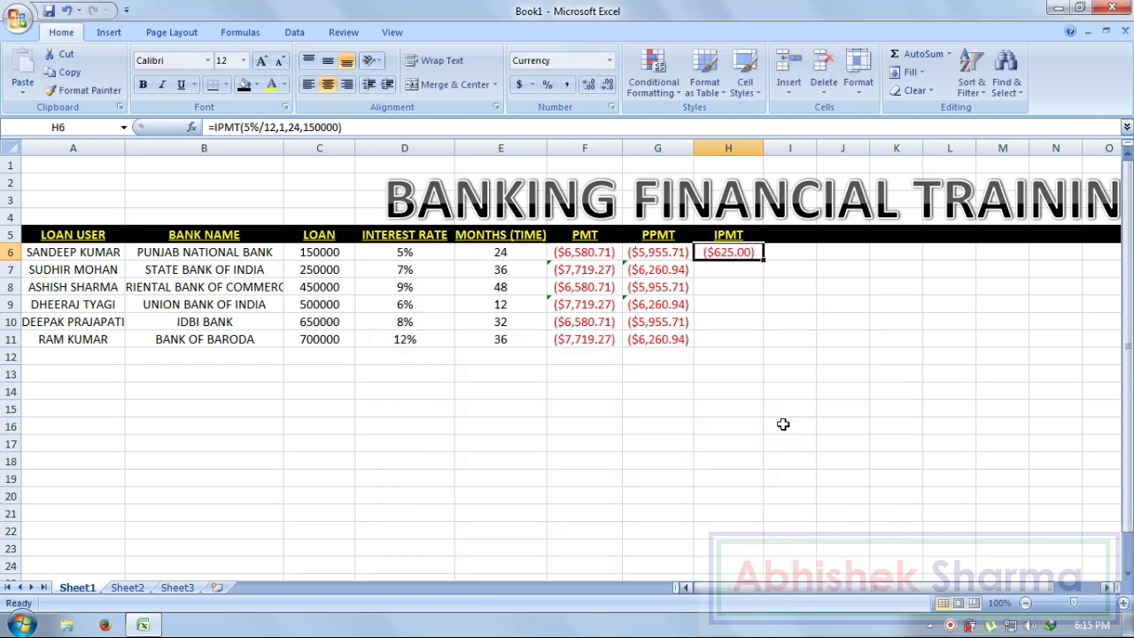
Search for the IPMT function and insert it in cell H7 for the second loan.
click(728, 270)
click(192, 127)
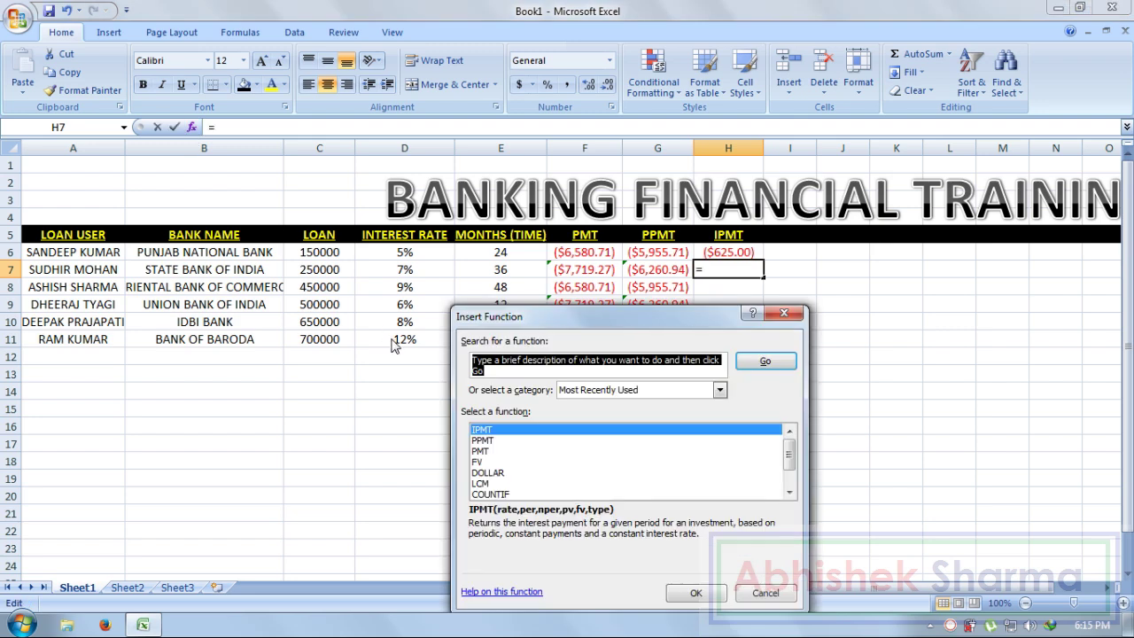
text(IPMT)
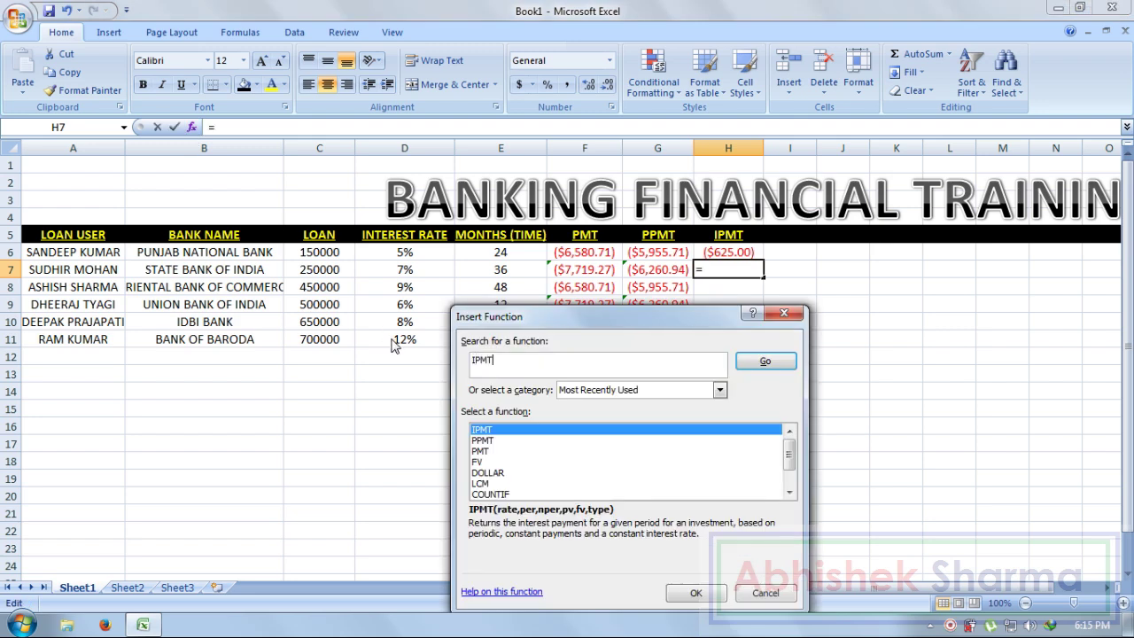
click(745, 363)
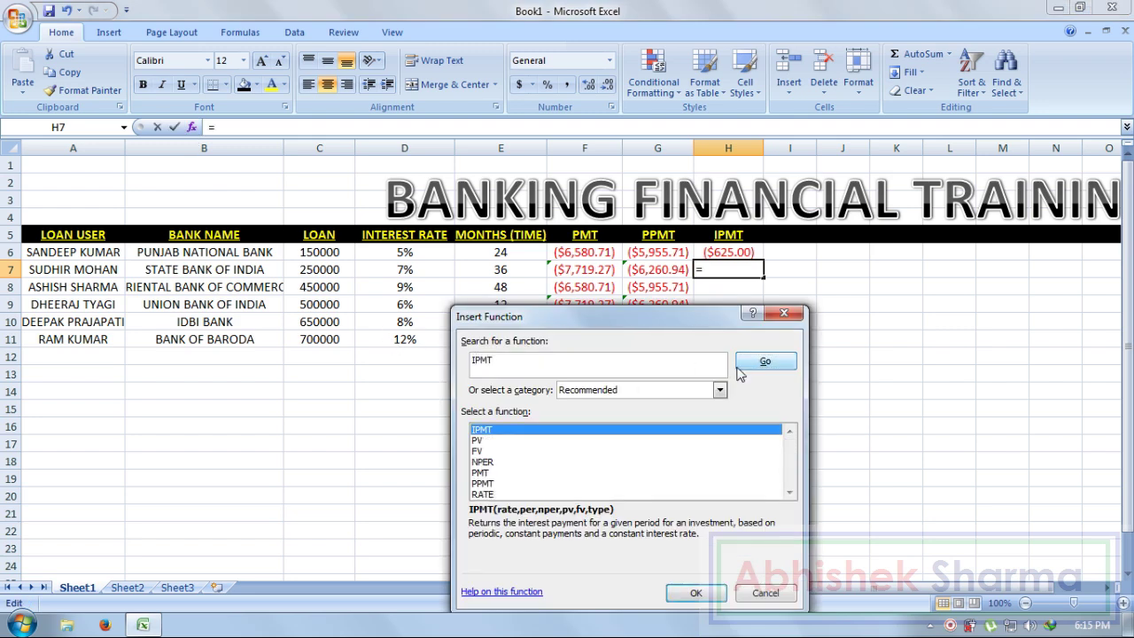
click(697, 594)
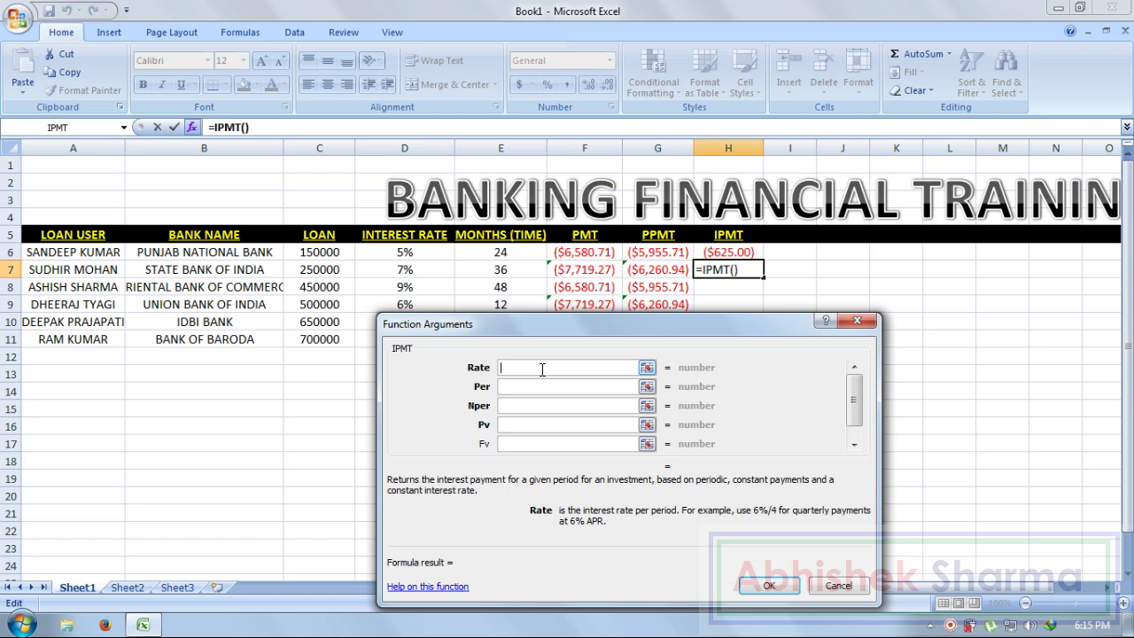
Set the IPMT arguments for H7 to rate 7%/12 and Per 1.
text(7)
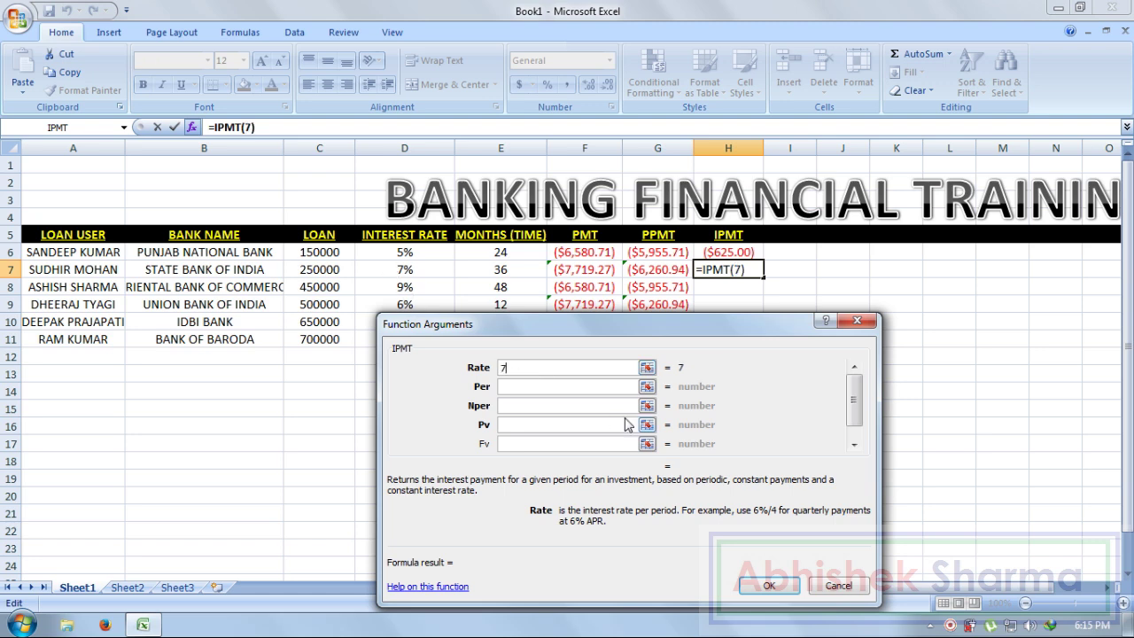
text(%/12)
click(561, 387)
text(1)
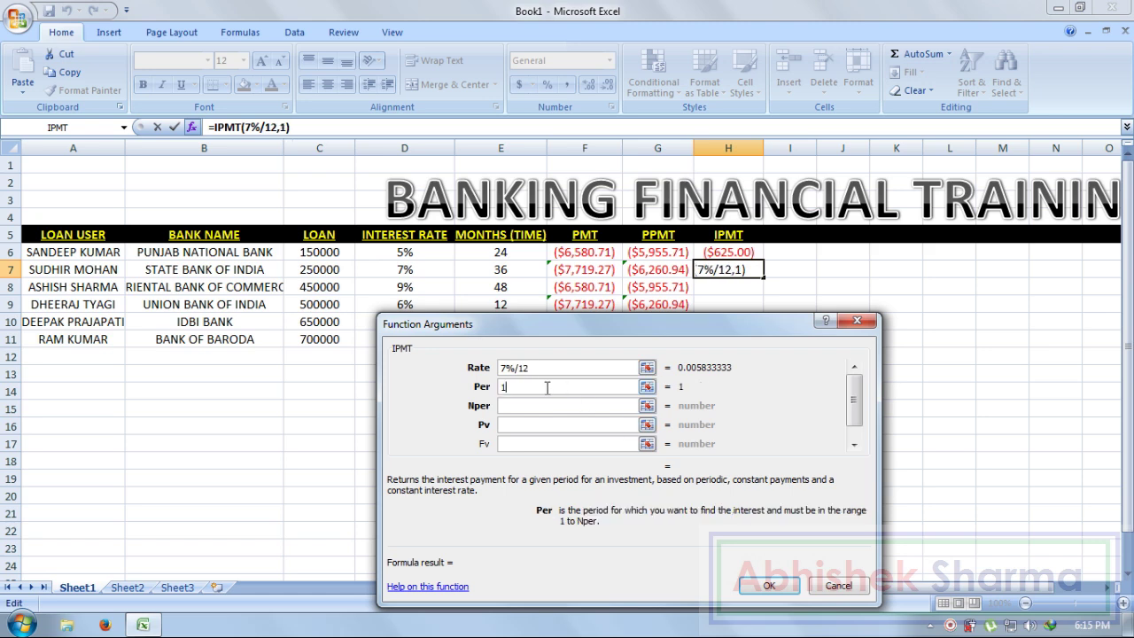
Set Nper to 36 and Pv to 250000, and complete the IPMT formula in H7.
click(553, 407)
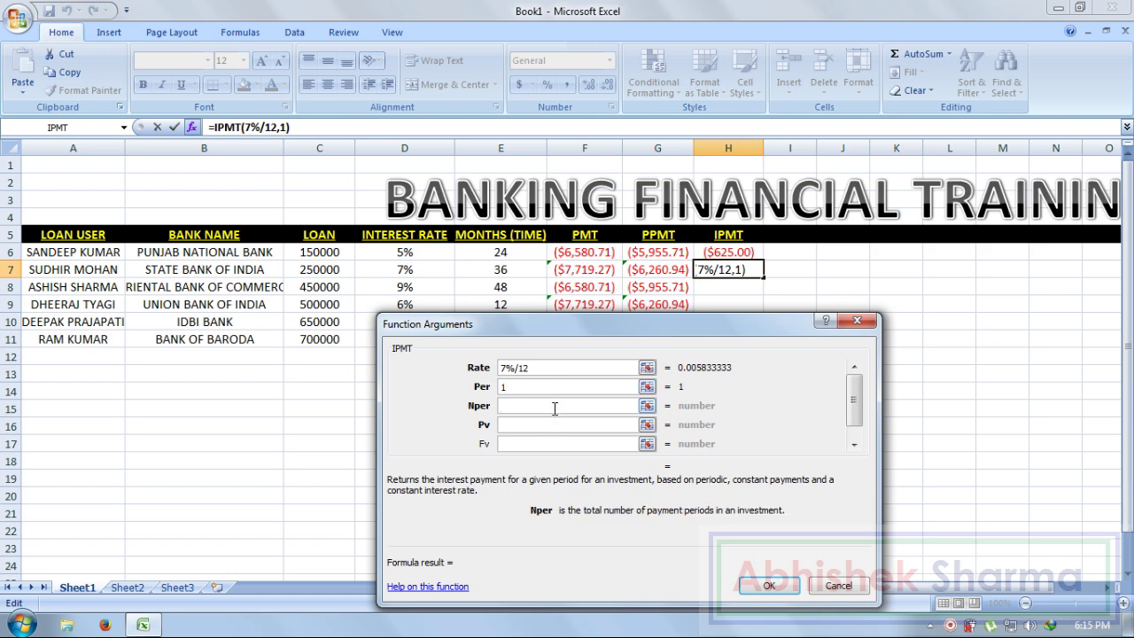
text(36)
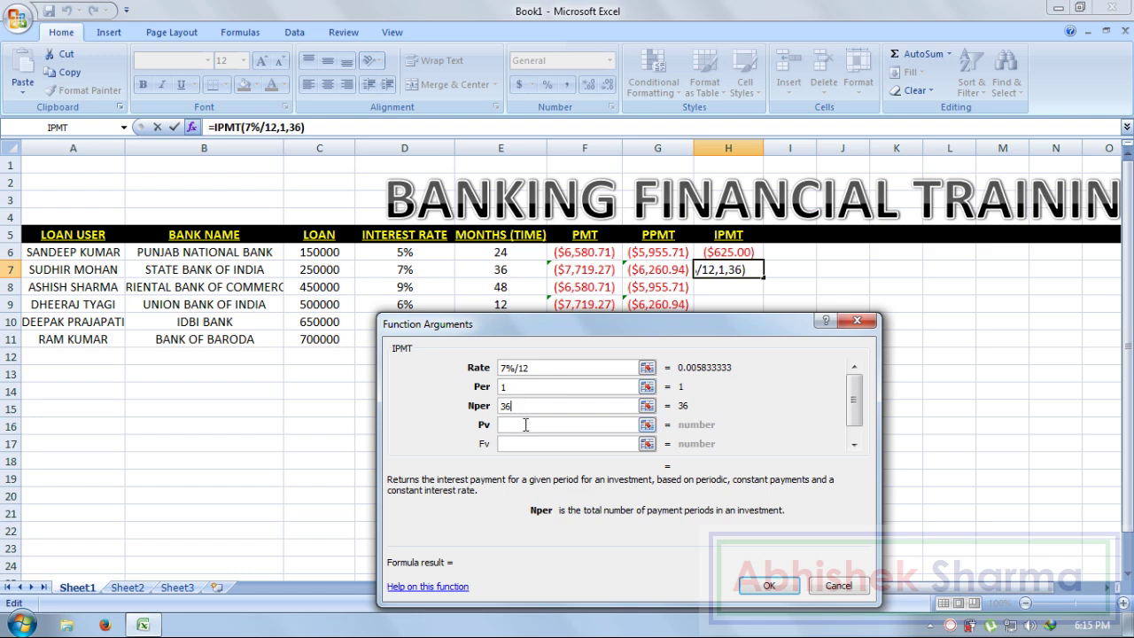
click(522, 426)
text(25000)
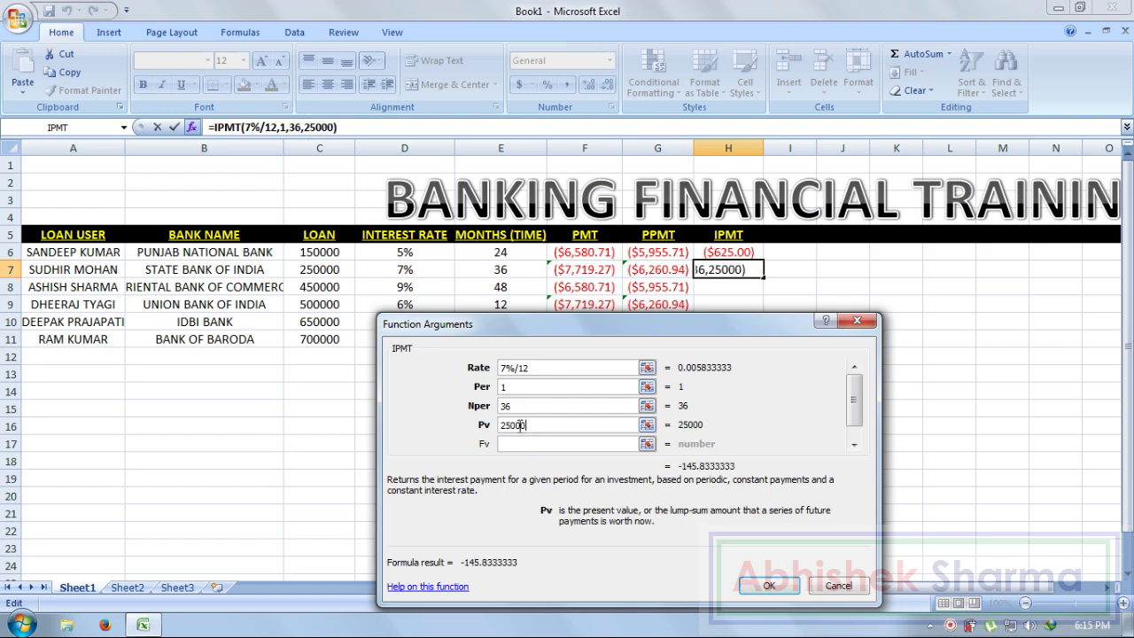
text(0)
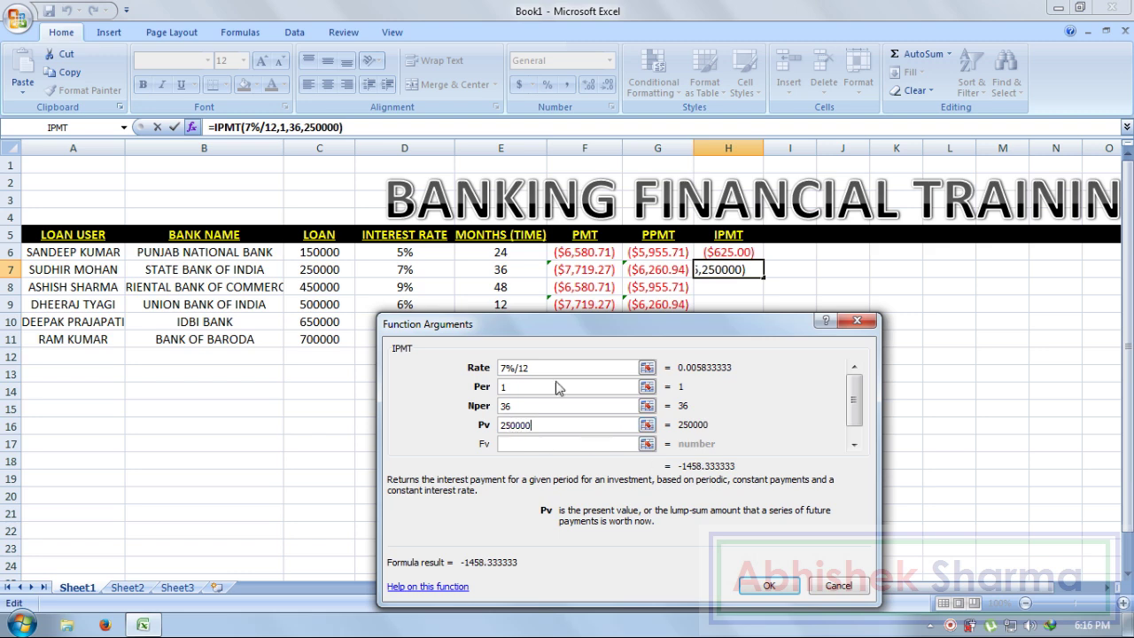
click(763, 586)
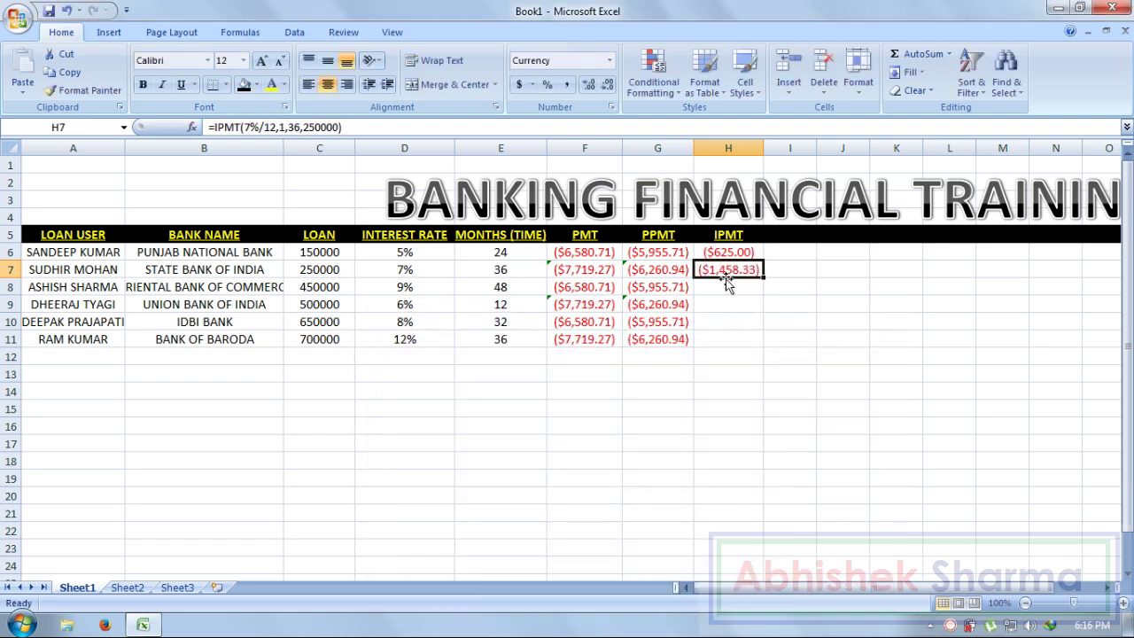
Add the first loan's PPMT and IPMT with =G6+H6 in cell H19 as a check against its PMT, and clear the cell again.
click(726, 479)
text(=)
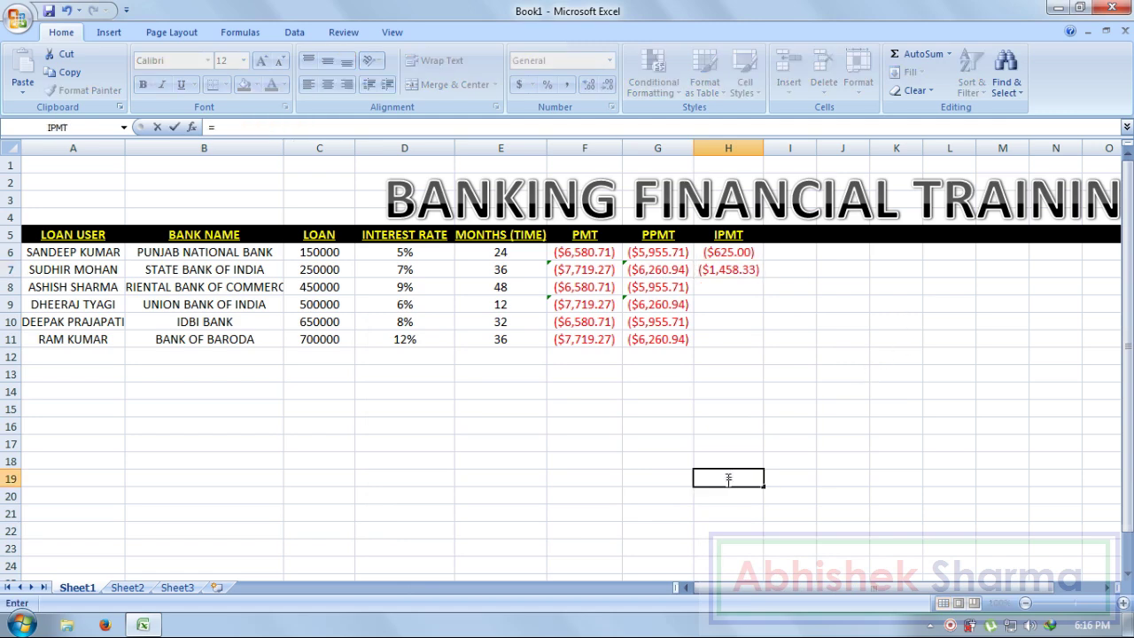
click(668, 255)
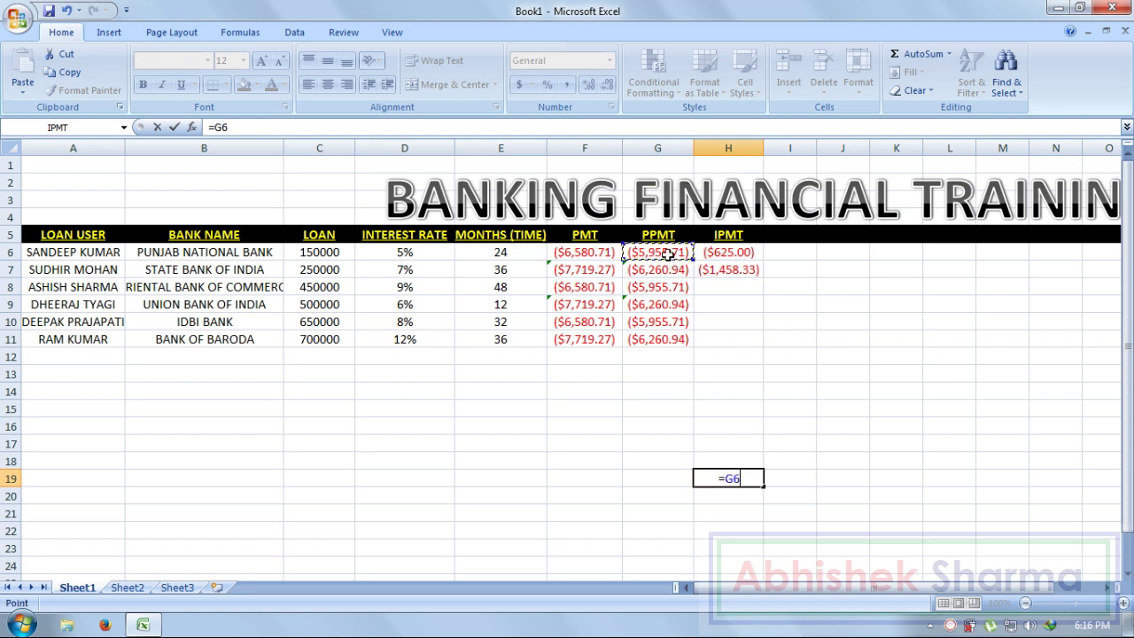
text(+)
click(718, 253)
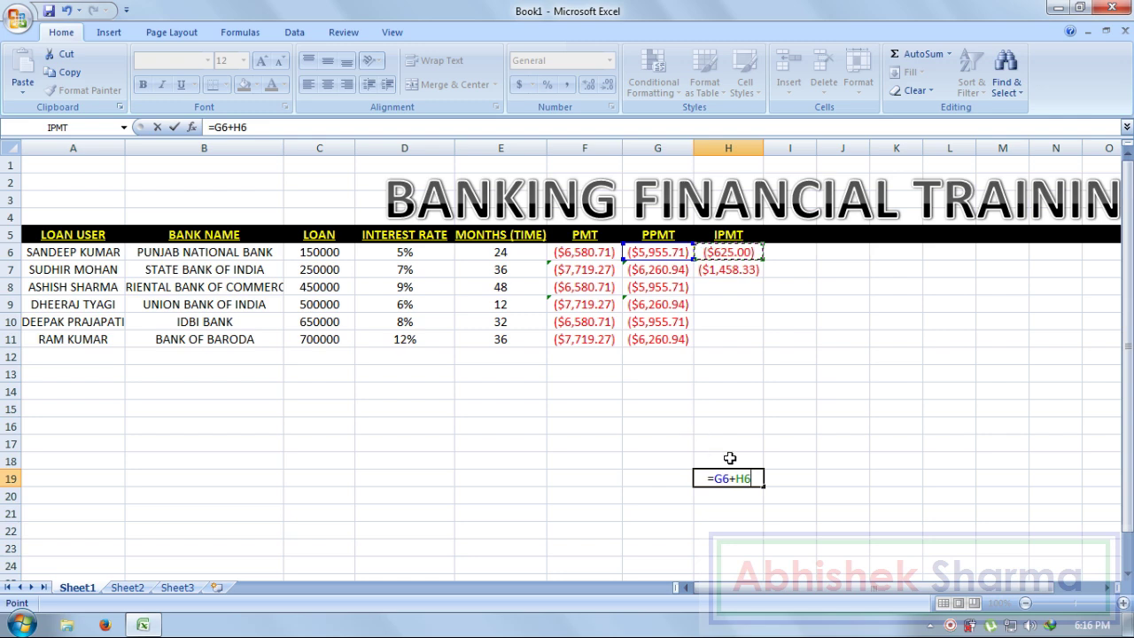
key(Return)
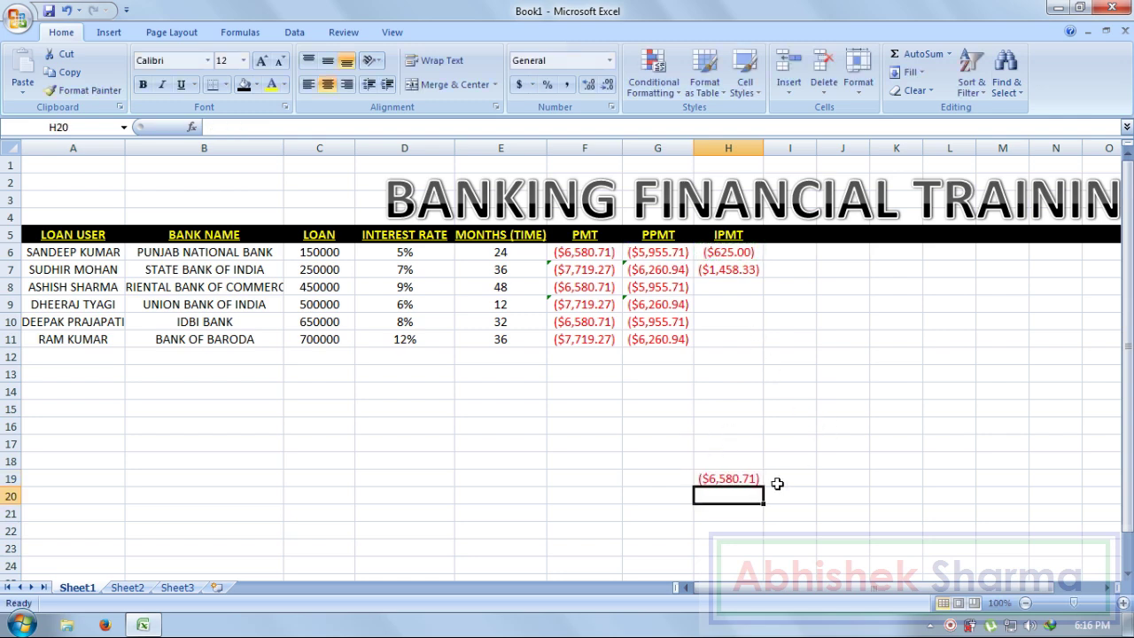
click(723, 482)
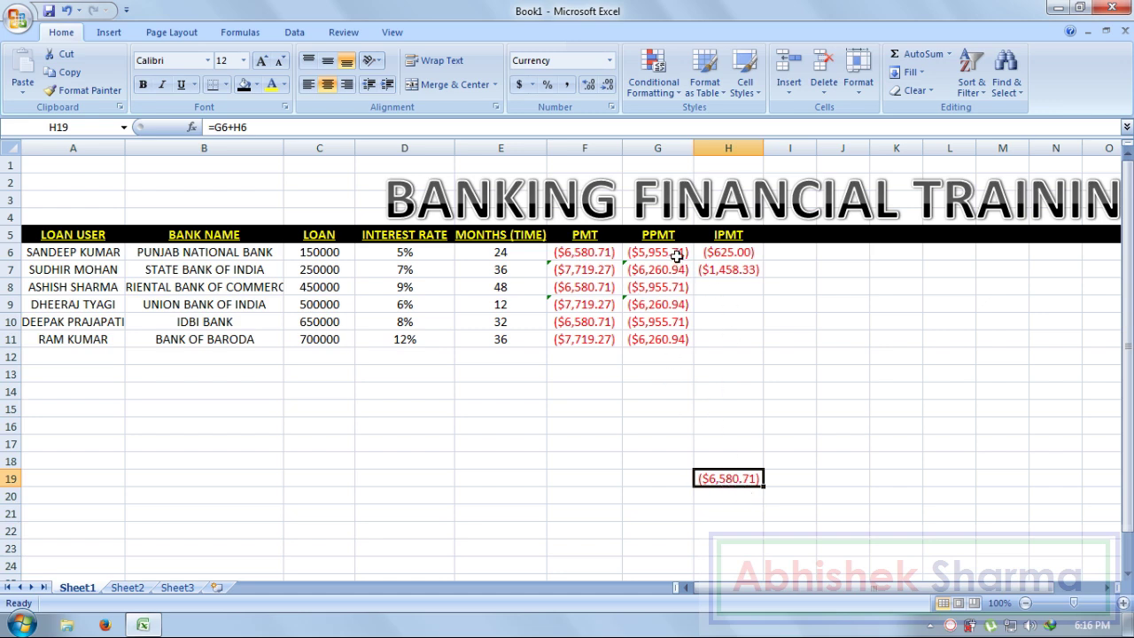
key(Delete)
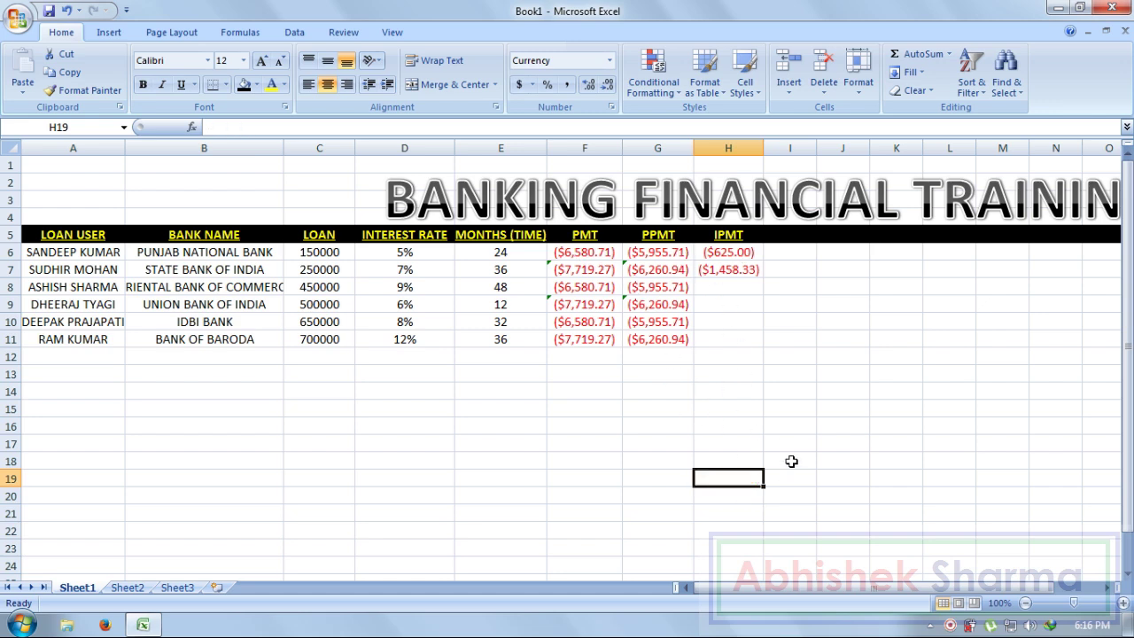
Fill the two IPMT formulas in H6:H7 down to cell H11, and fit column A's width to its contents.
drag(743, 270, 766, 348)
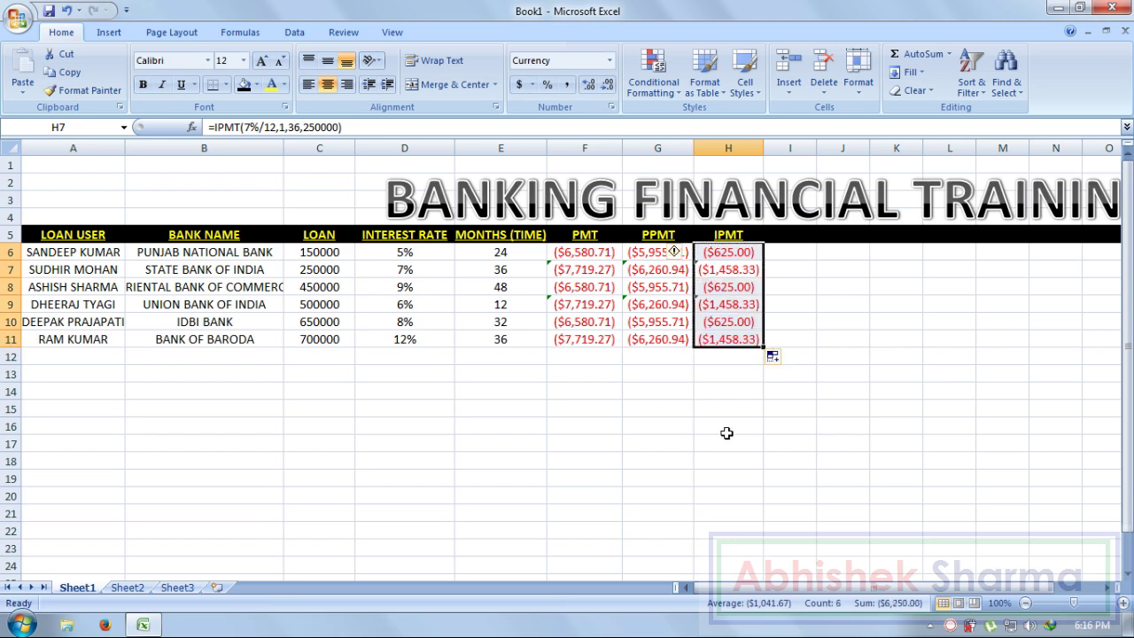
click(727, 429)
drag(202, 404, 54, 376)
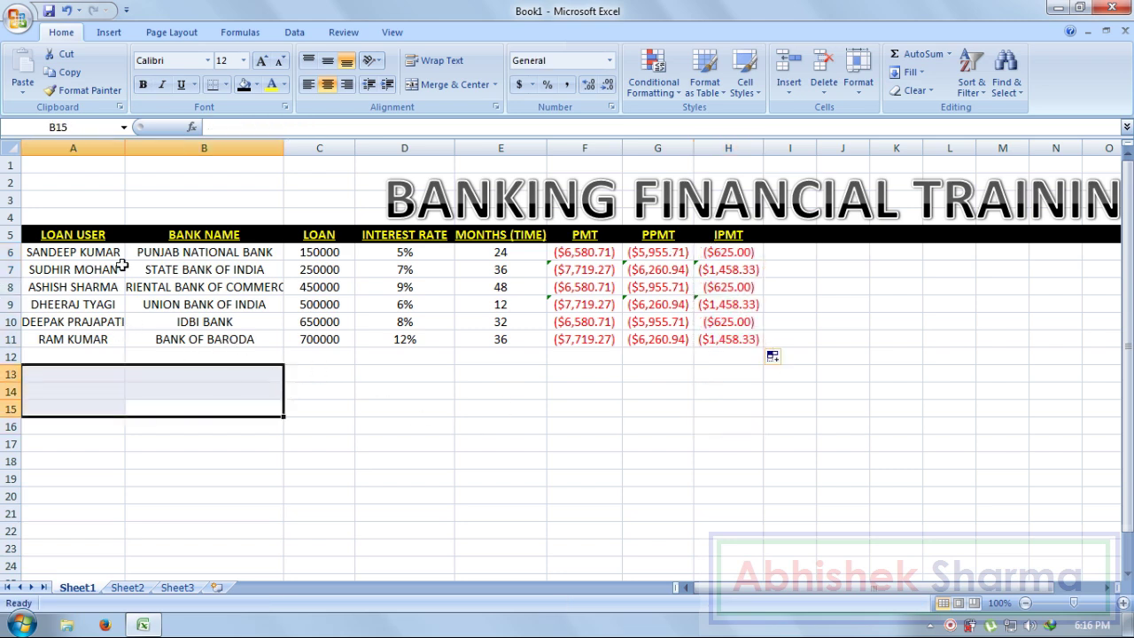
double_click(128, 151)
click(184, 409)
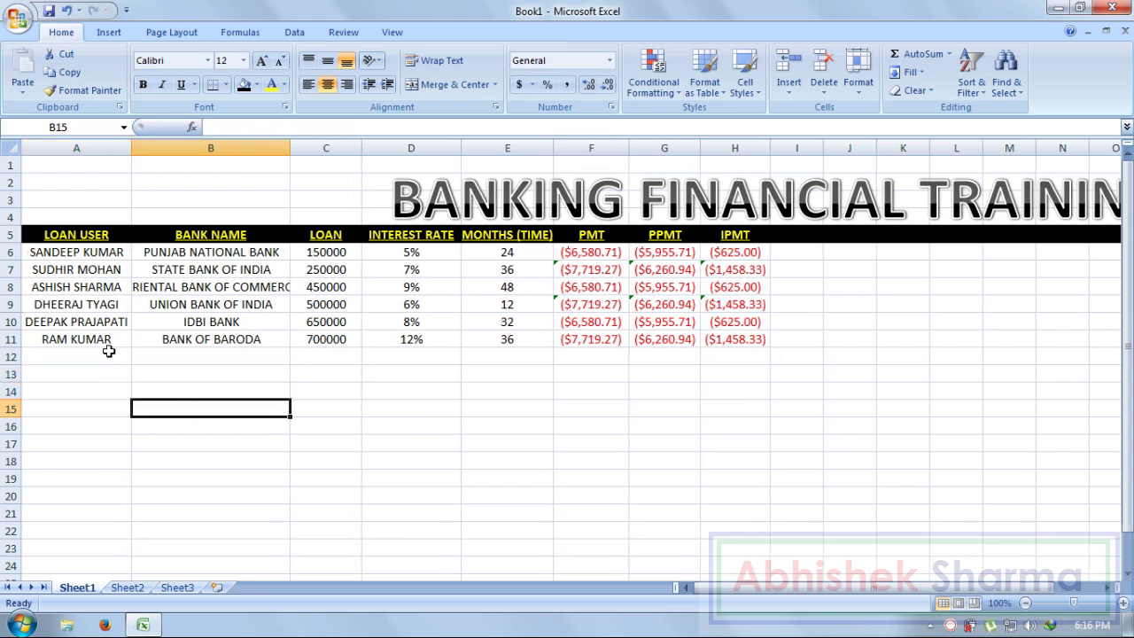
Fill the loan user names in A6:A11 with the darkest navy blue theme shade and set their font color to white.
drag(102, 343, 110, 254)
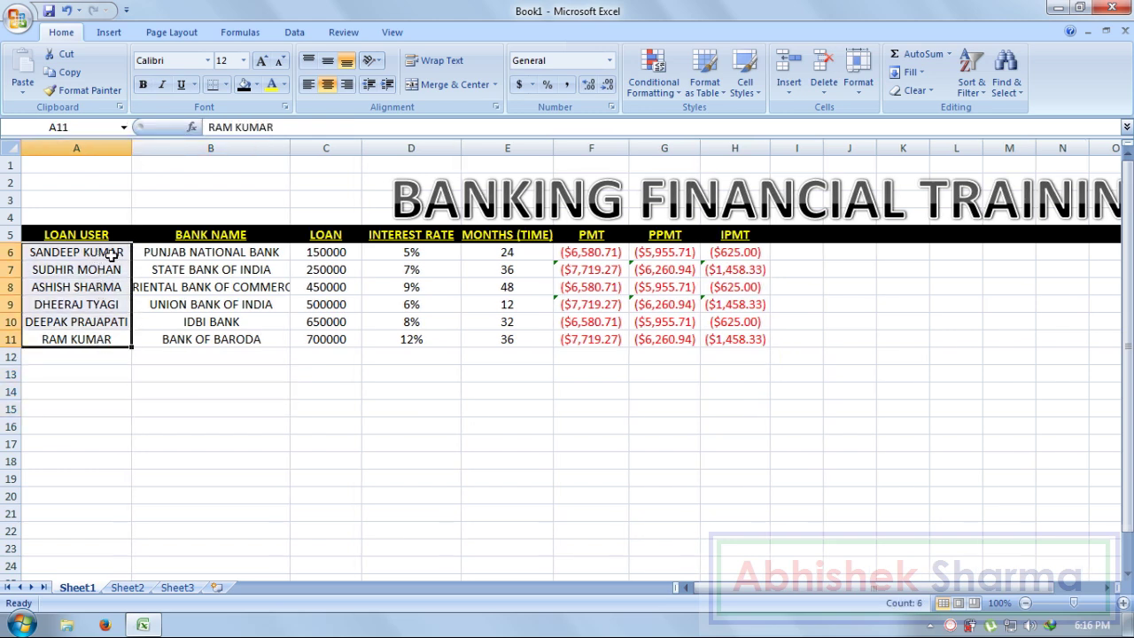
click(256, 85)
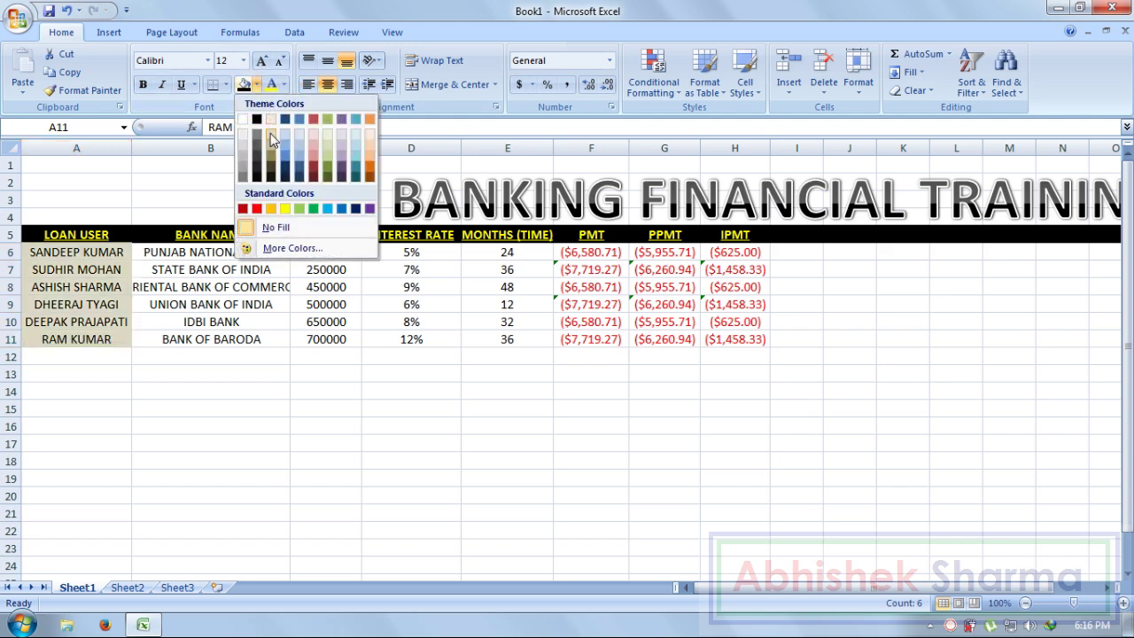
click(286, 180)
click(283, 85)
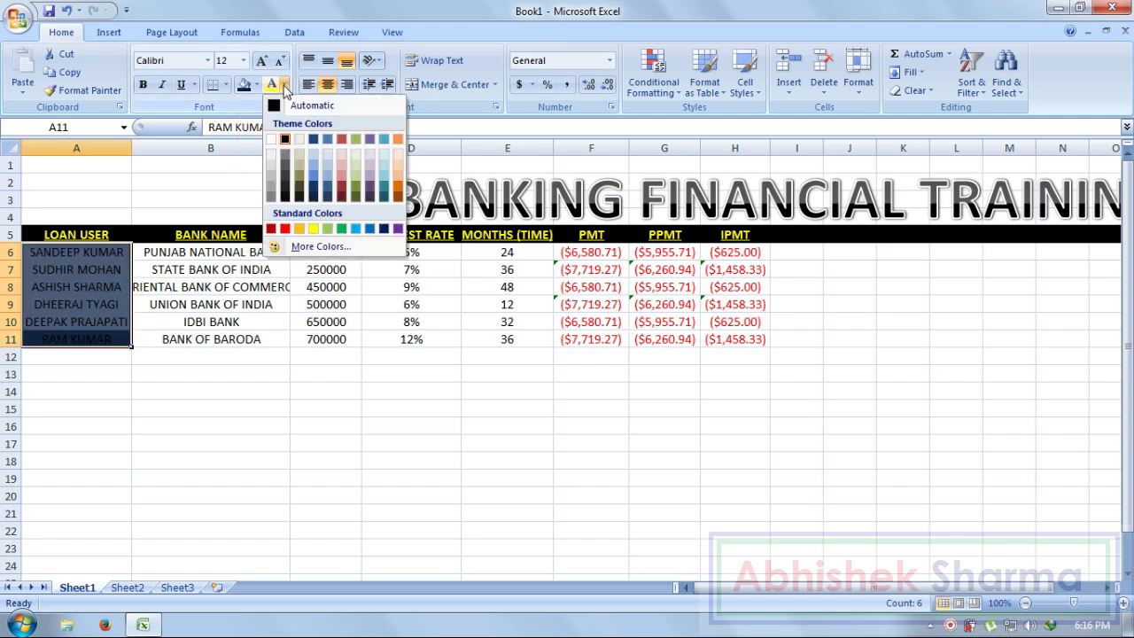
click(271, 139)
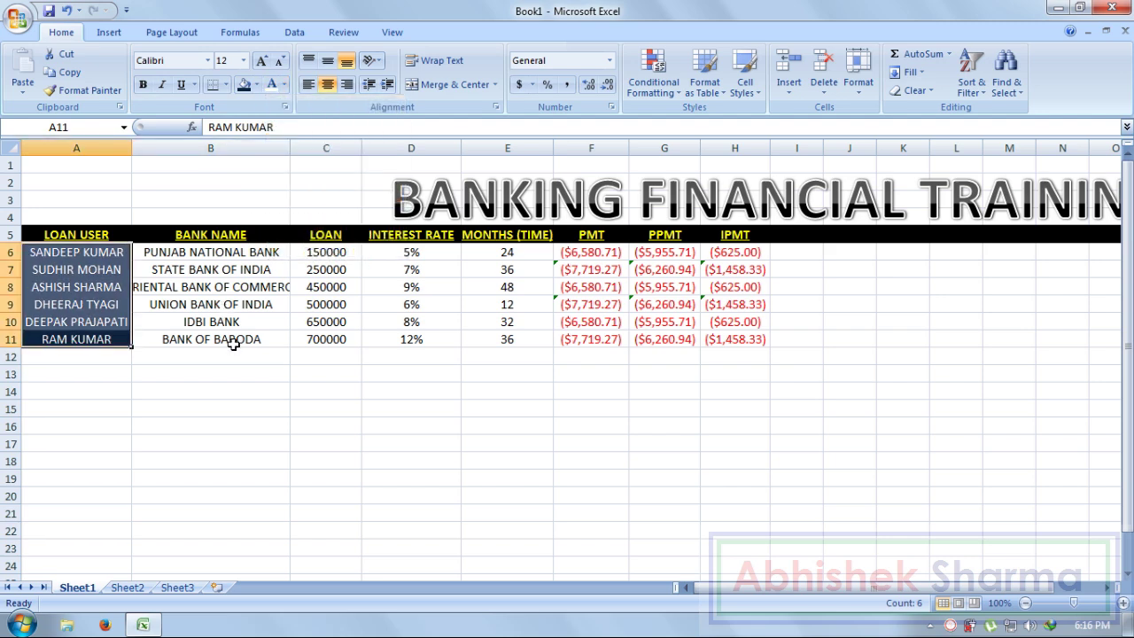
Fill the bank names in B6:B11 with the standard dark red and give them white text.
drag(233, 339, 237, 254)
click(256, 85)
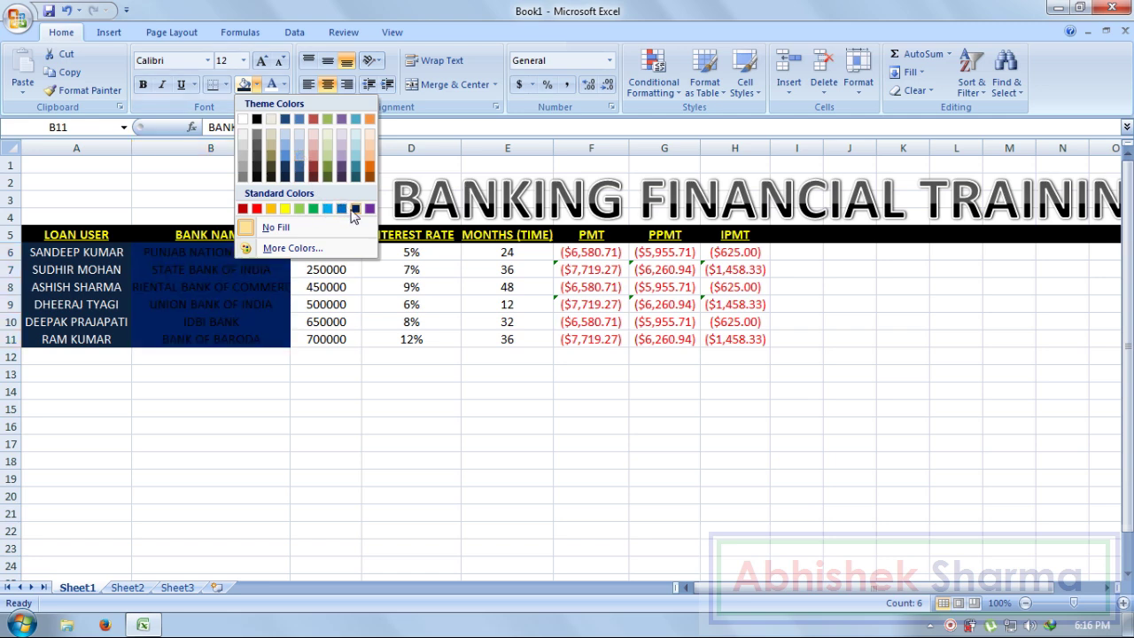
click(243, 209)
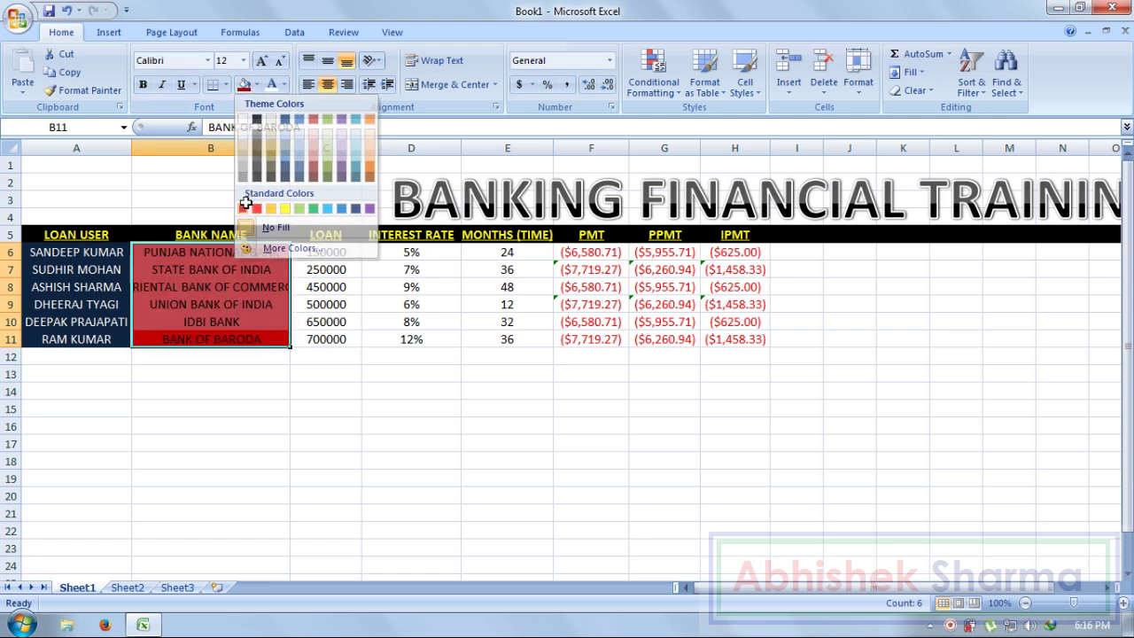
Fill the loan amounts in C6:C11 with the darkest tan theme shade and set their font color to yellow.
drag(350, 253, 340, 341)
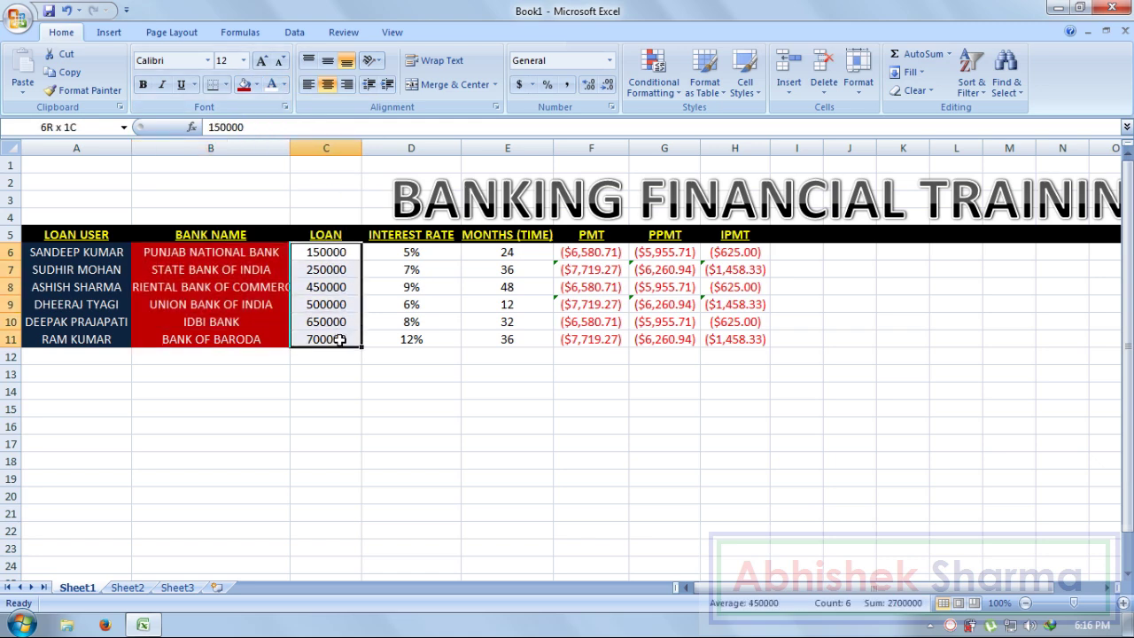
click(255, 84)
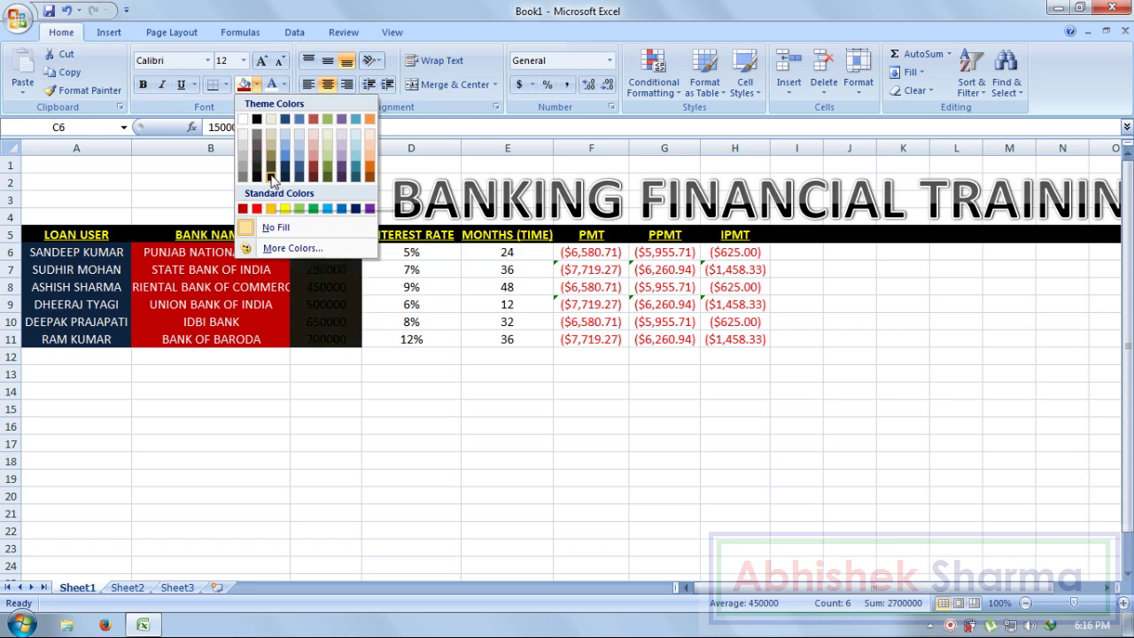
click(272, 176)
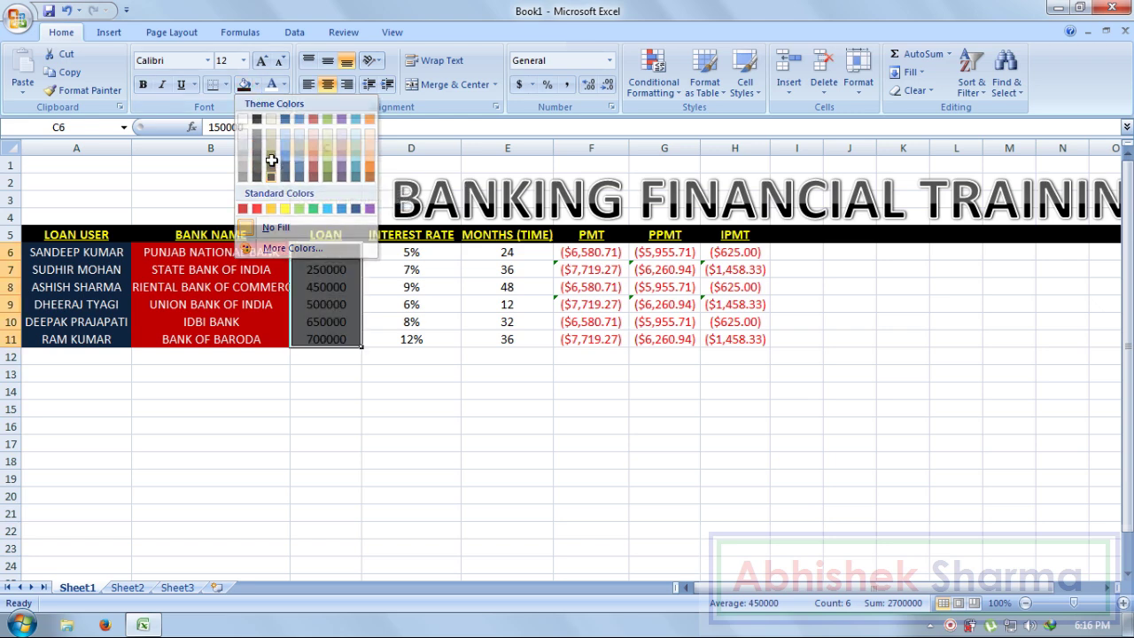
click(284, 84)
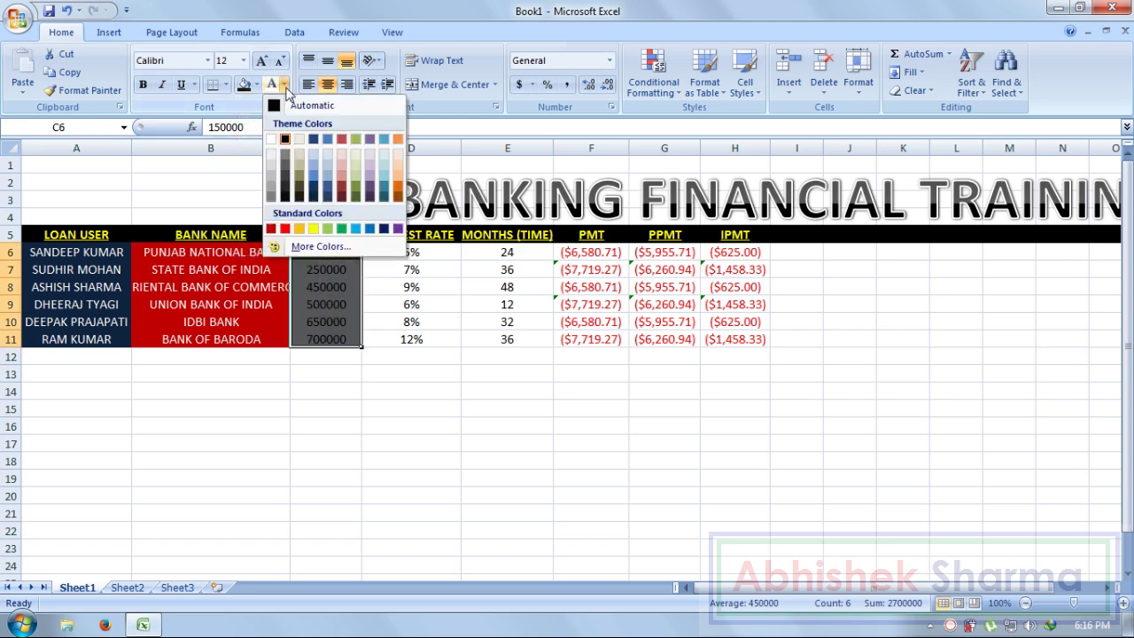
click(313, 230)
Copy the formatting of A6:C6 onto D6:H11 with Format Painter.
drag(83, 251, 295, 253)
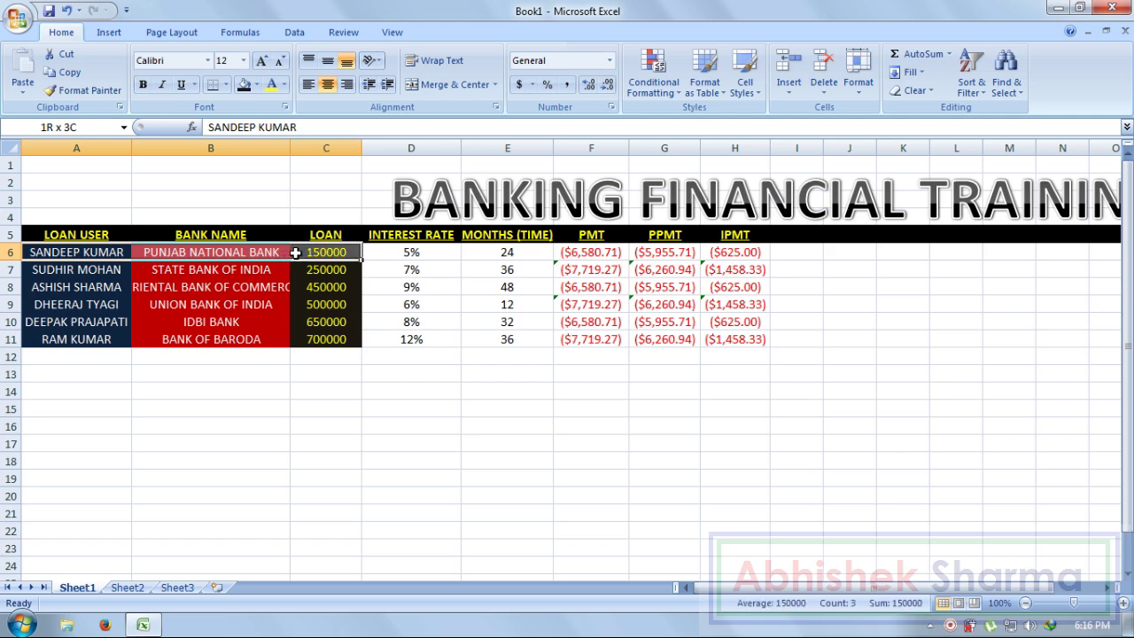
click(85, 90)
click(403, 252)
mouse_move(403, 251)
mouse_down()
mouse_move(577, 334)
mouse_move(721, 342)
mouse_up()
click(653, 410)
click(412, 470)
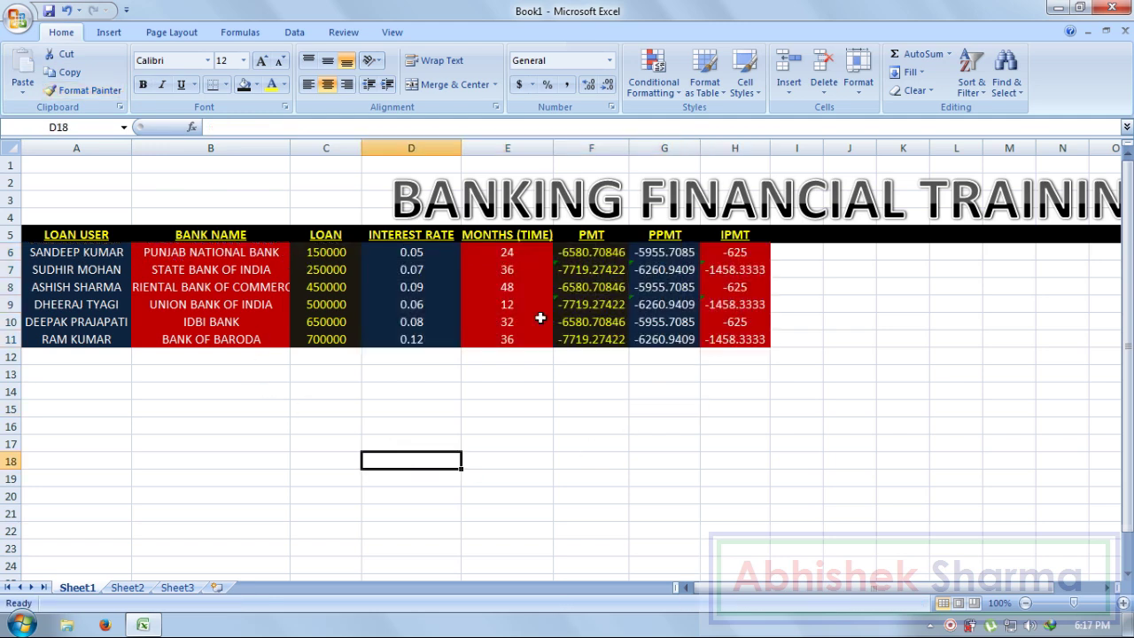
click(642, 443)
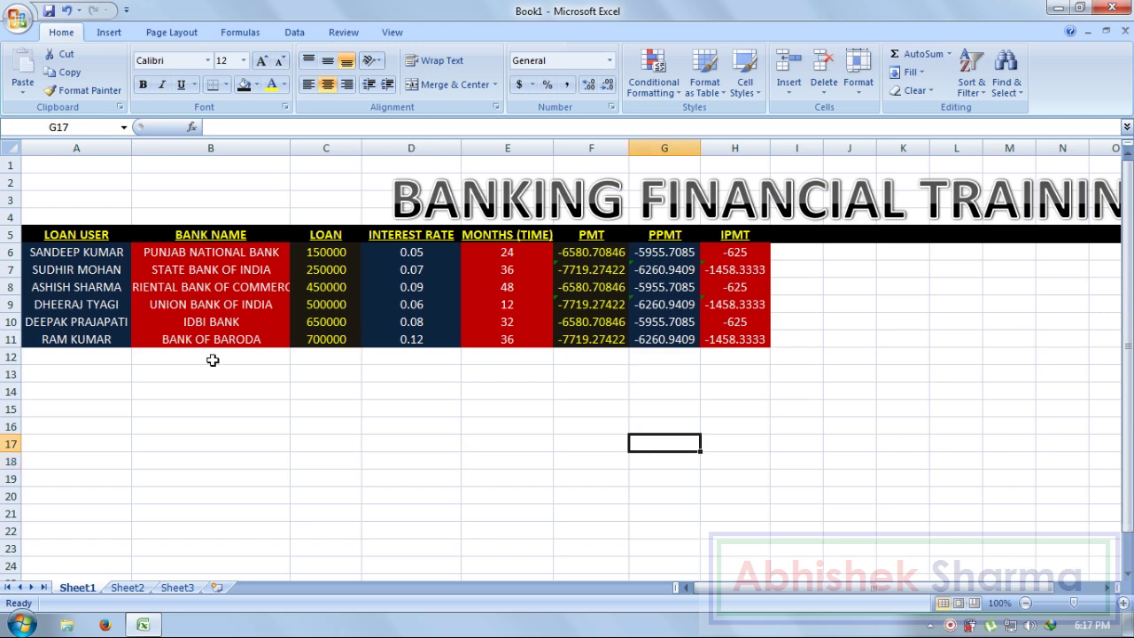
Move the "BANKING FINANCIAL TRAINING" title left so it starts above the bank name column.
mouse_move(396, 202)
mouse_down()
mouse_move(405, 189)
mouse_move(180, 171)
mouse_up()
click(678, 388)
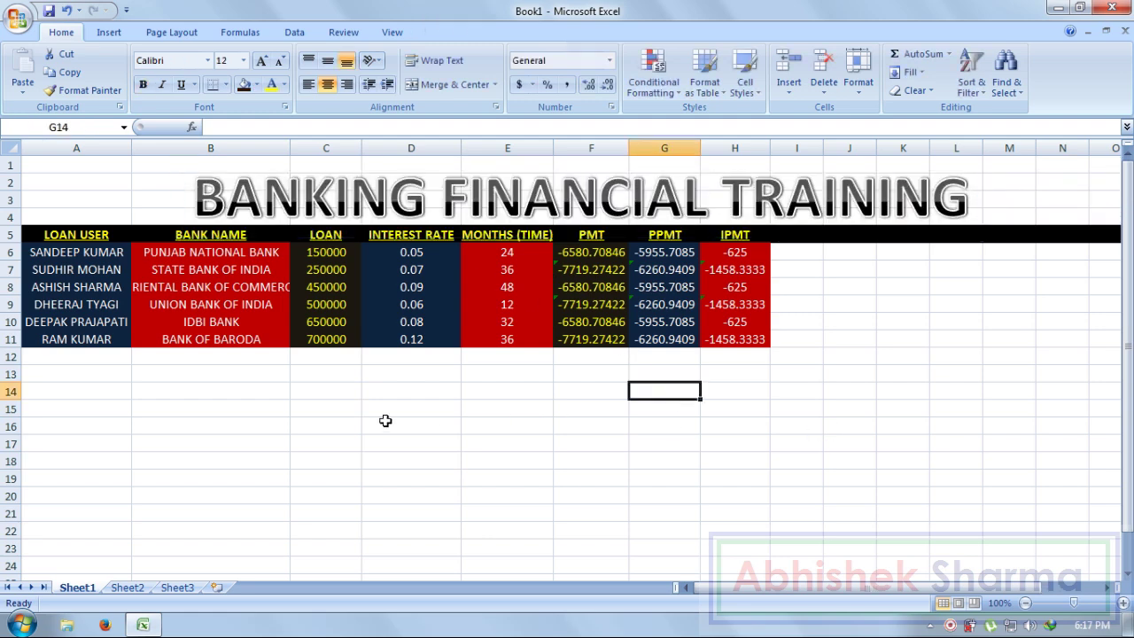
click(356, 424)
Widen columns A, B, C, F, G and H so the bank names and payment values have more room.
drag(135, 151, 195, 152)
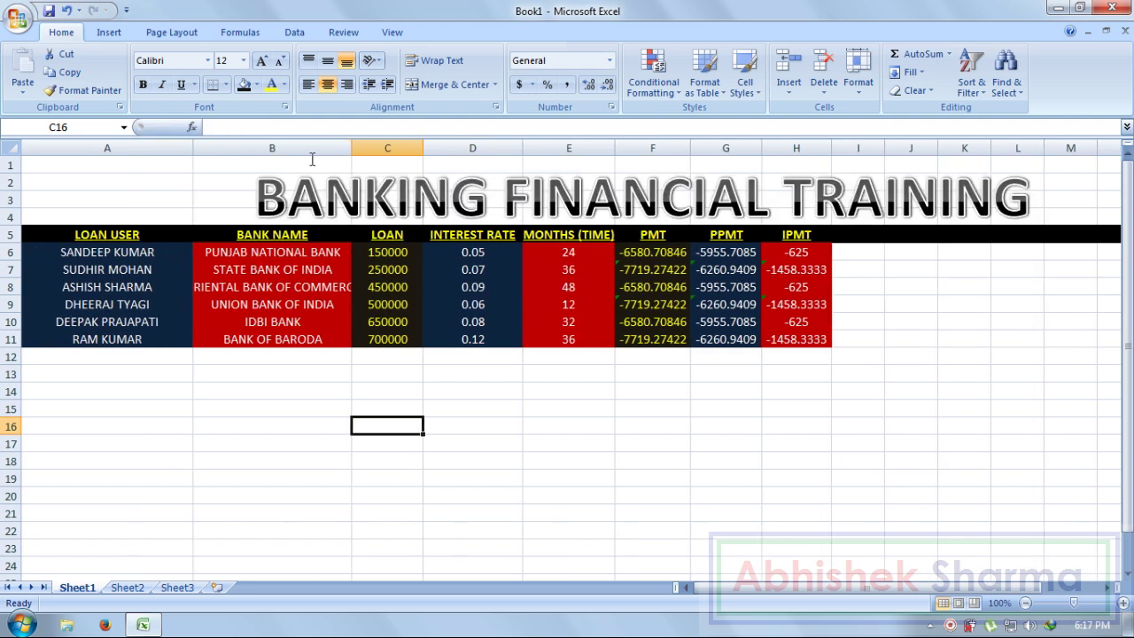
drag(352, 149, 407, 148)
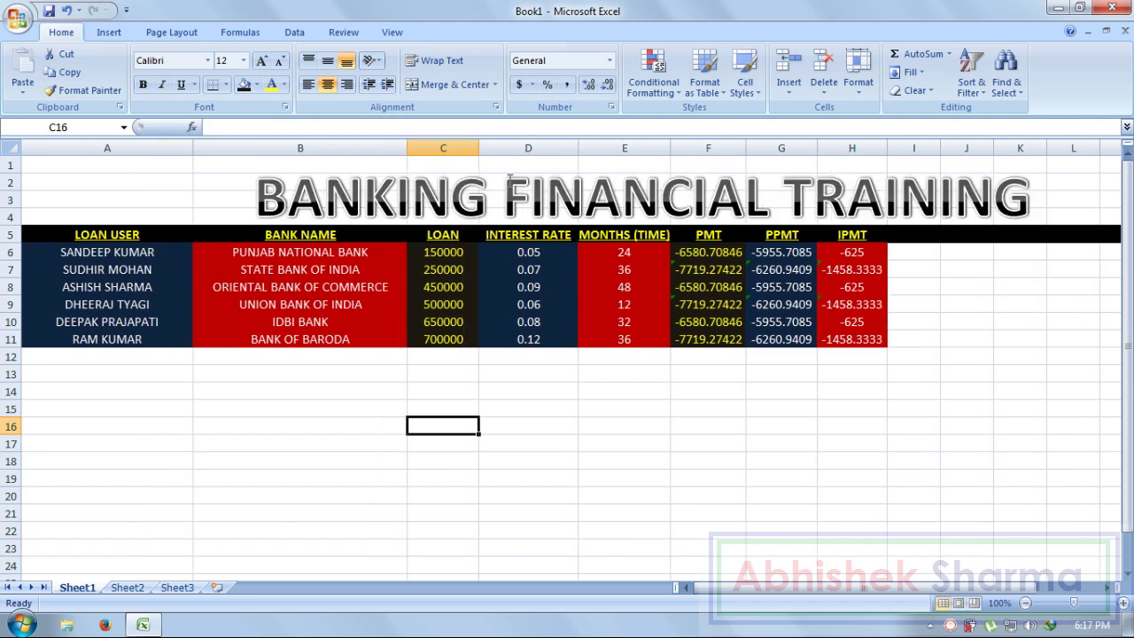
drag(476, 148, 522, 149)
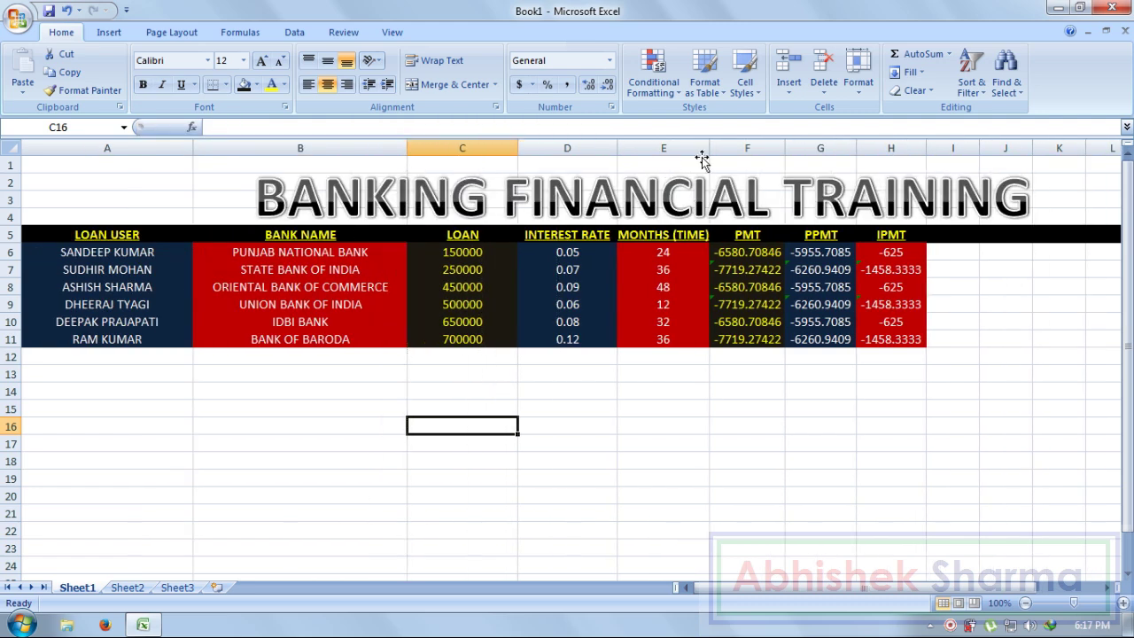
drag(786, 149, 810, 149)
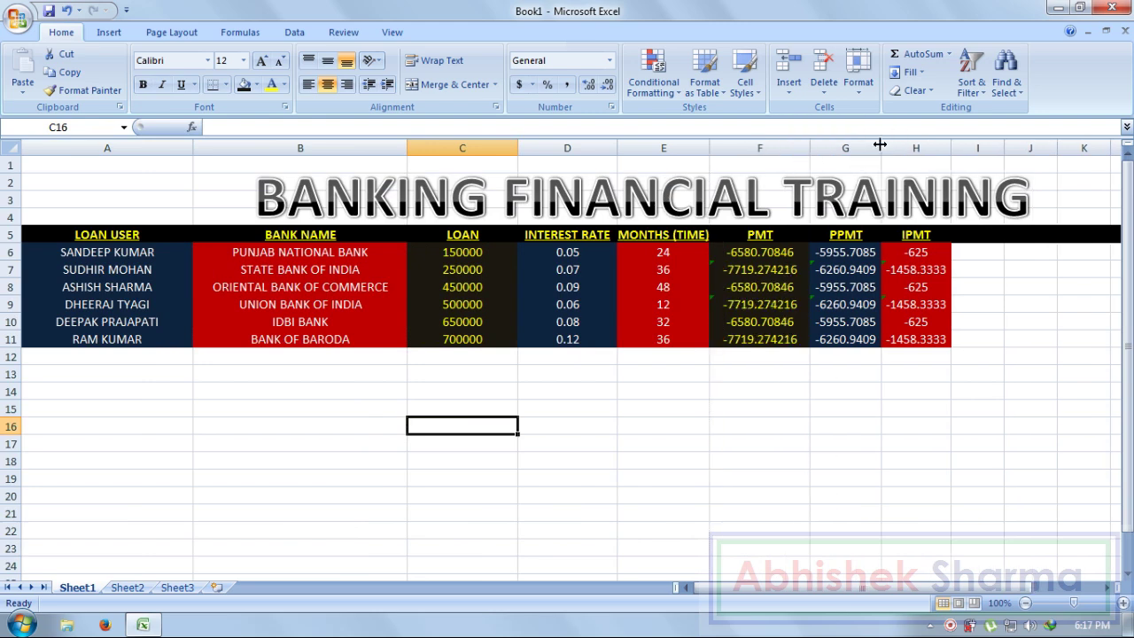
drag(880, 144, 924, 148)
drag(994, 145, 1021, 147)
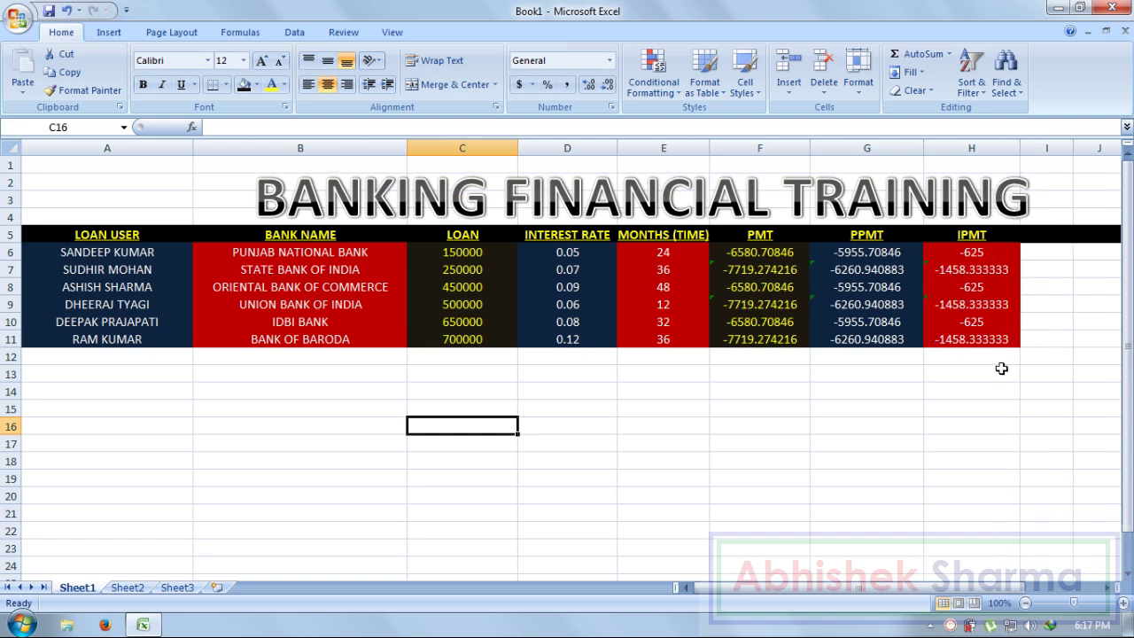
click(1002, 368)
Shift the "BANKING FINANCIAL TRAINING" title slightly left above the widened table and deselect it.
click(243, 177)
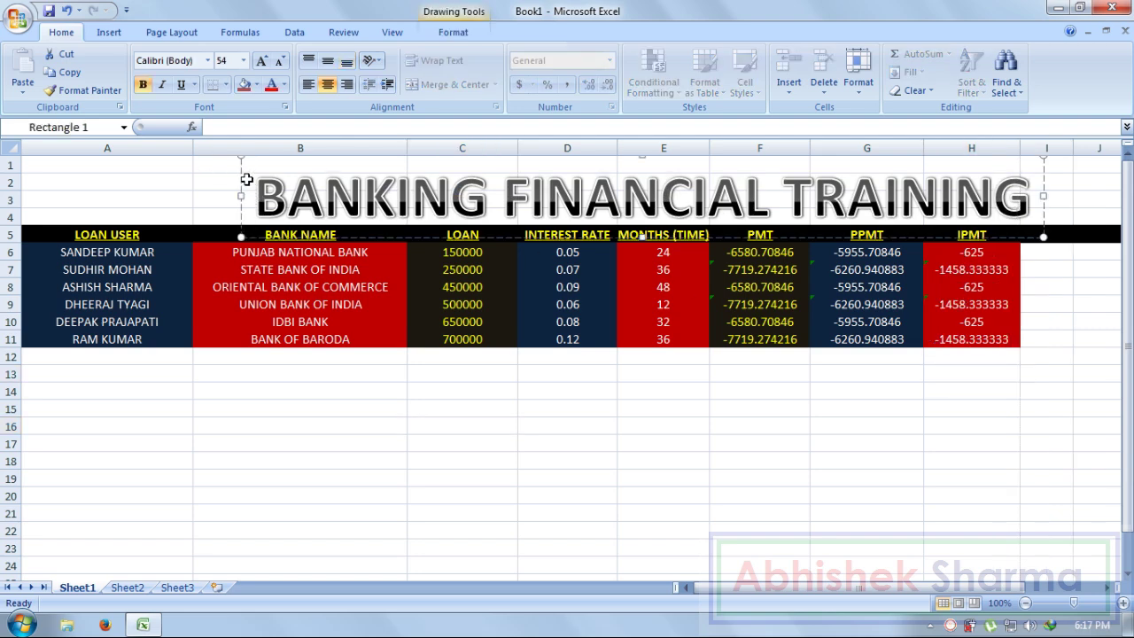
drag(243, 177, 216, 174)
click(439, 458)
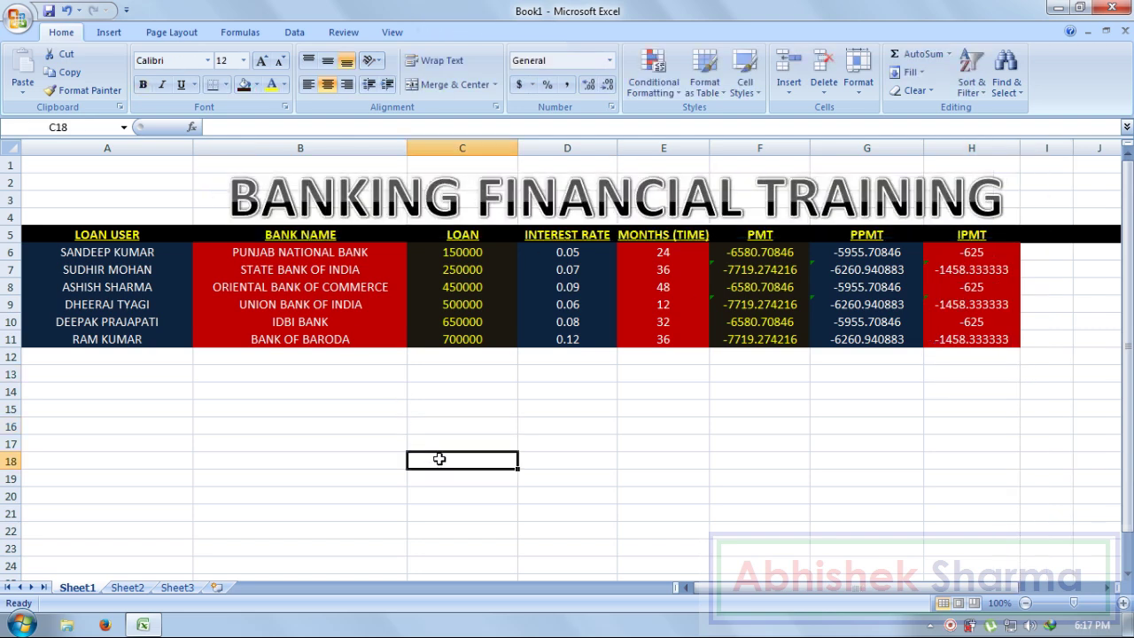